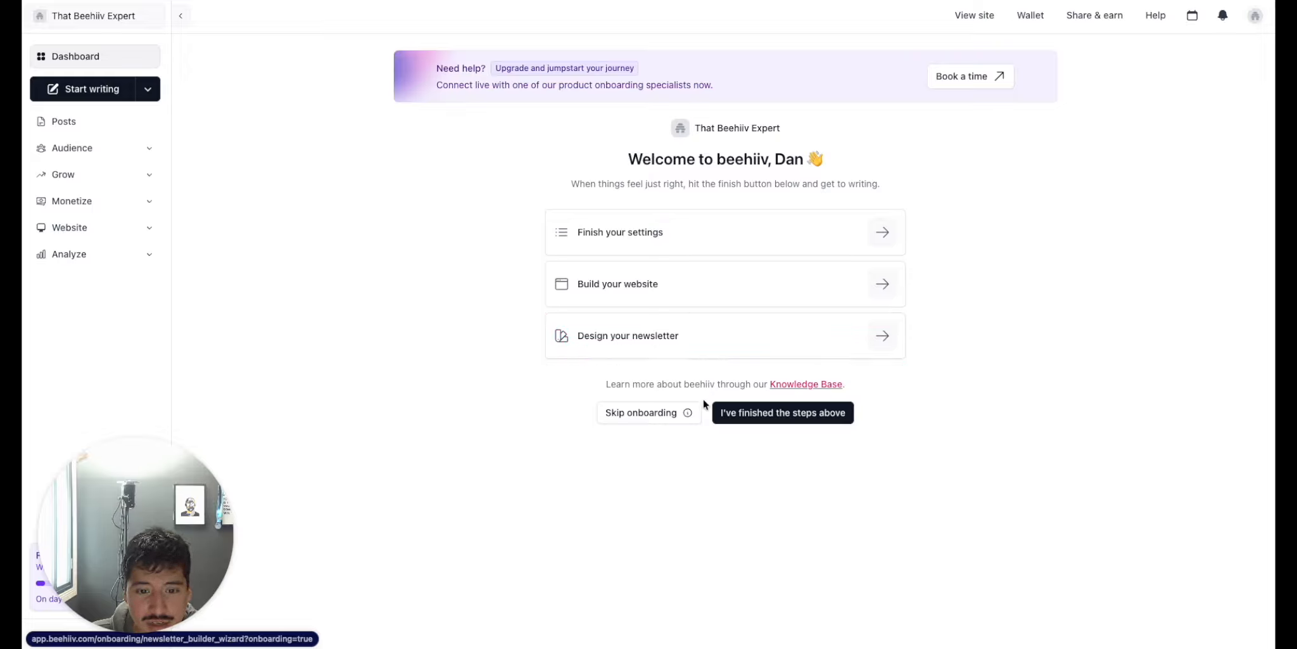
# - Skip the onboarding checklist and go to the publication dashboard
pyautogui.moveTo(689, 416)
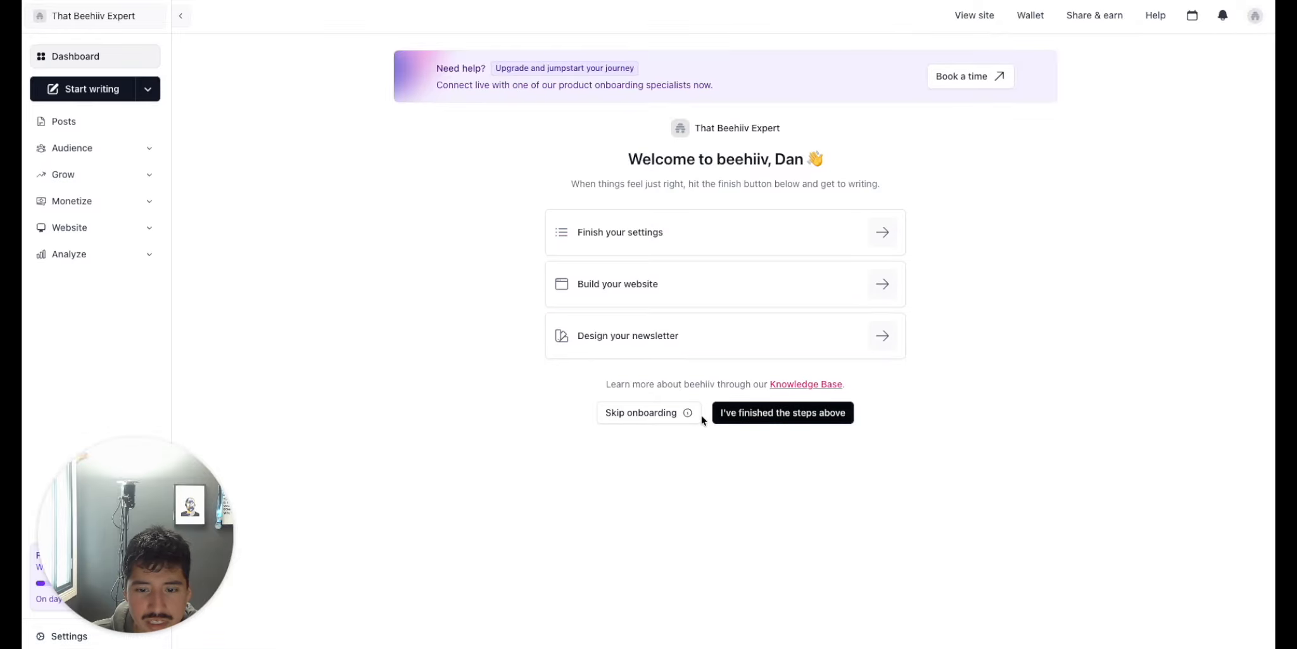
pyautogui.click(682, 416)
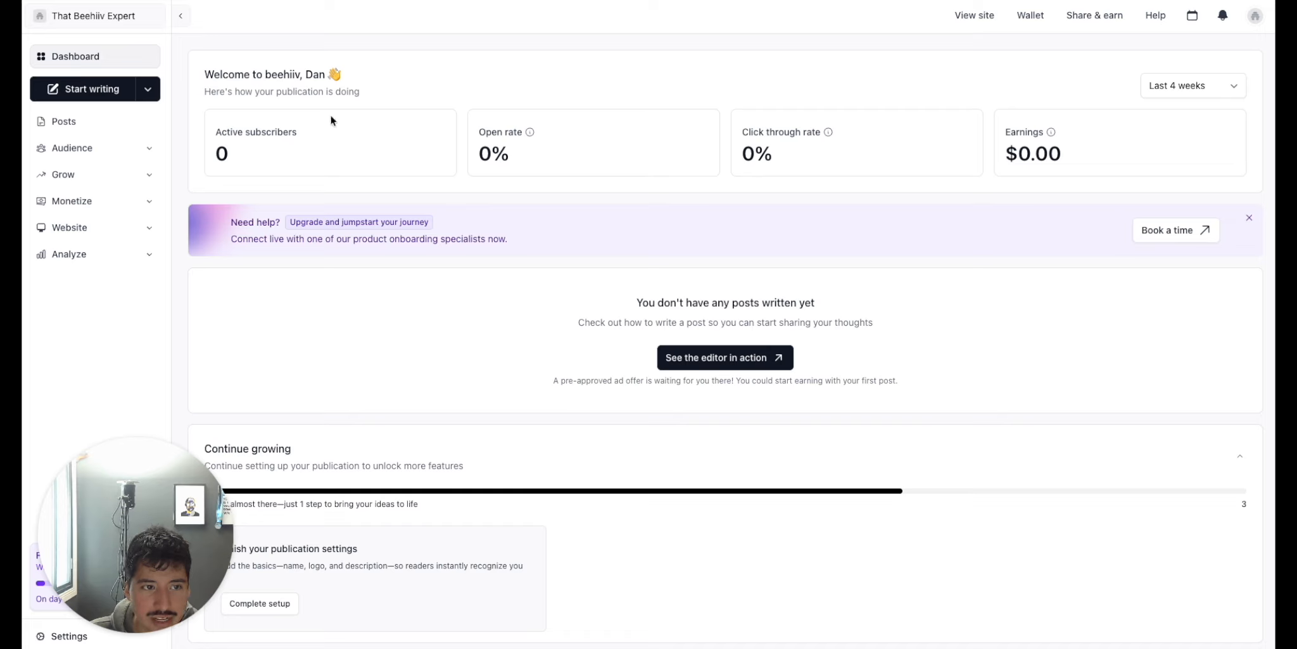
# - Review the dashboard's active subscribers, open rate, click through rate and earnings metrics
pyautogui.moveTo(209, 133); pyautogui.dragTo(297, 132)
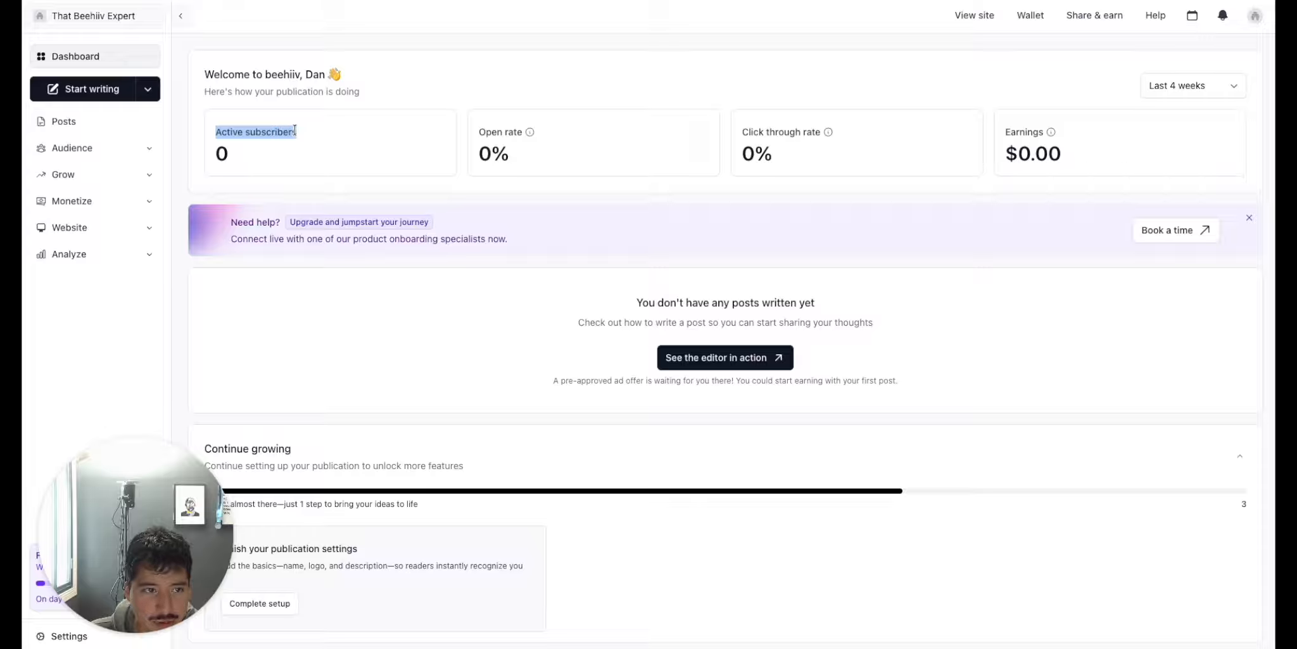
pyautogui.moveTo(478, 132); pyautogui.dragTo(511, 146)
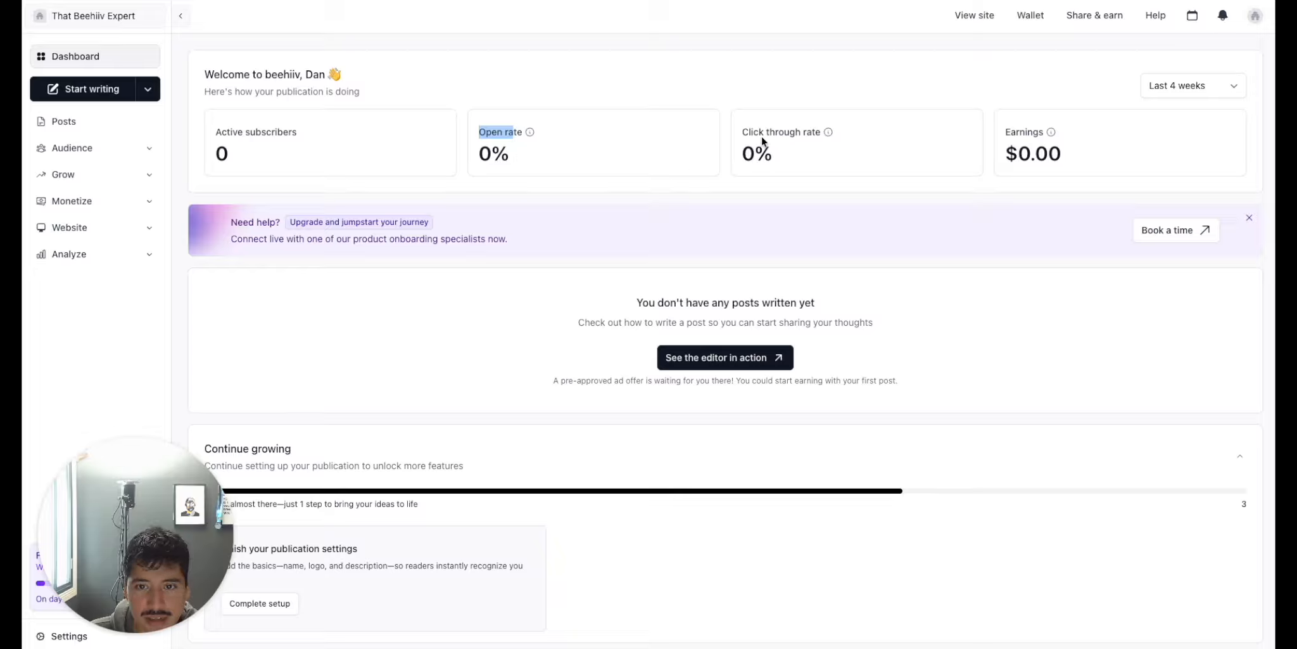
pyautogui.moveTo(751, 132); pyautogui.dragTo(805, 131)
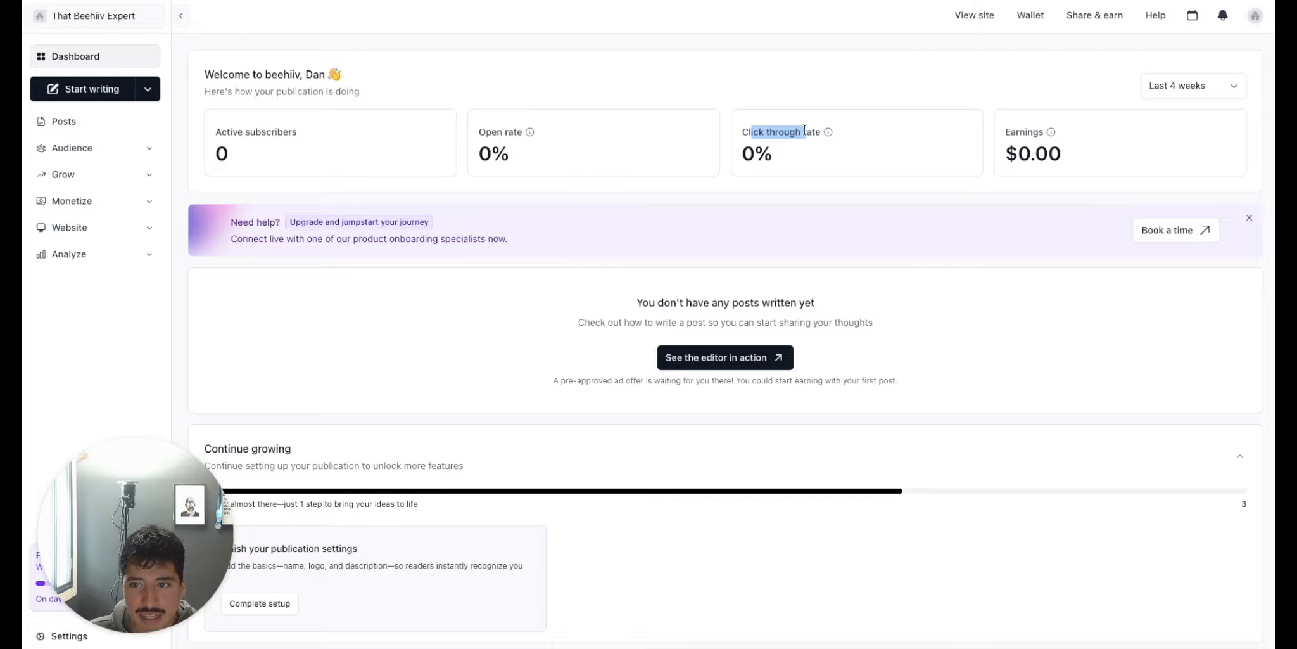
pyautogui.moveTo(1020, 130); pyautogui.dragTo(1031, 126)
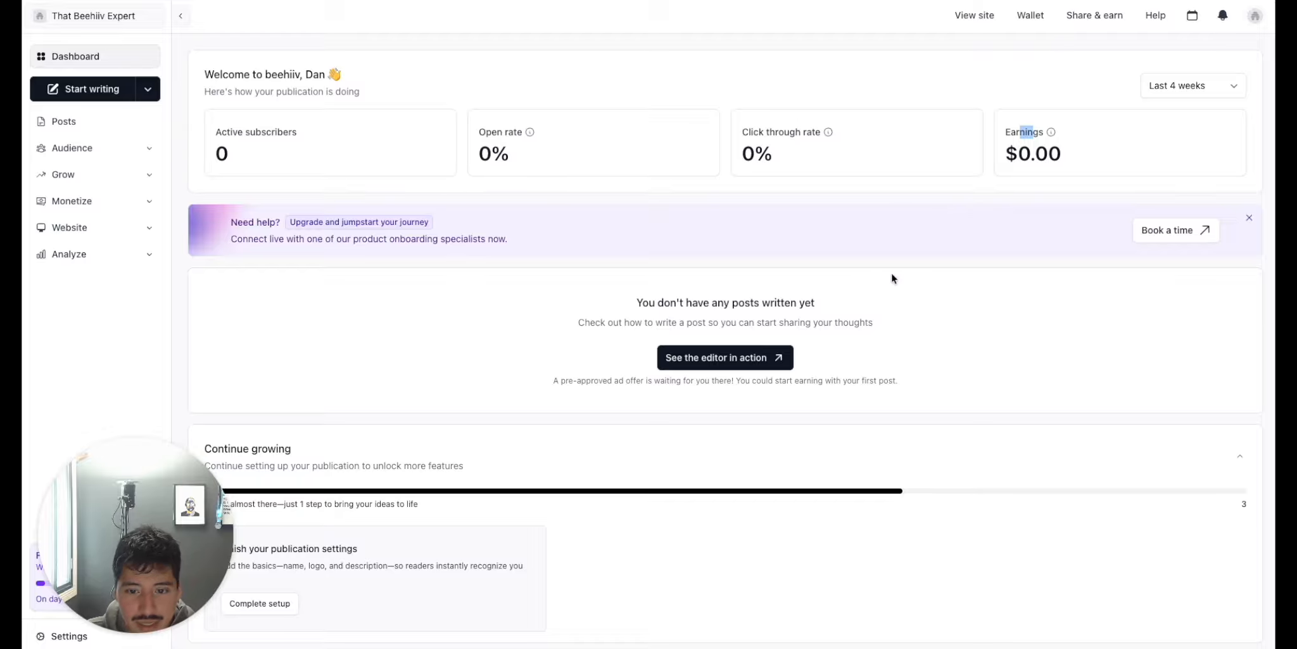
# - Copy the publication's homepage URL from the dashboard's Quick link resource
pyautogui.scroll(-1, 808, 361)
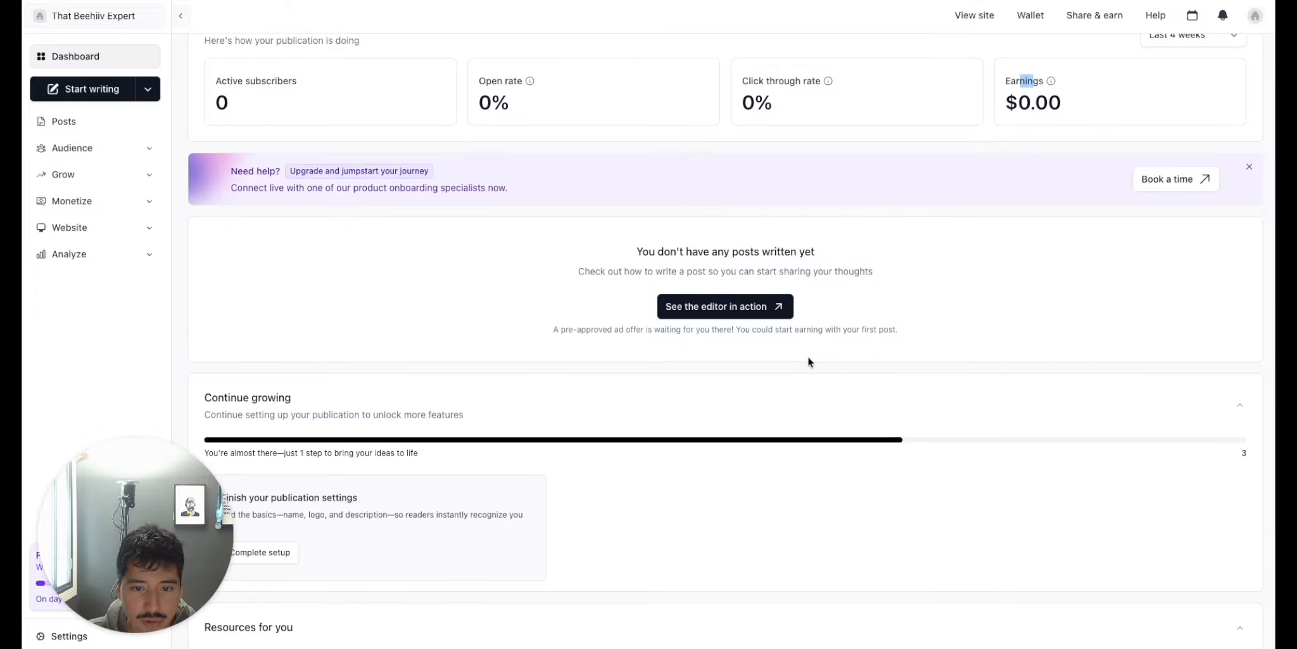
pyautogui.scroll(-2, 808, 361)
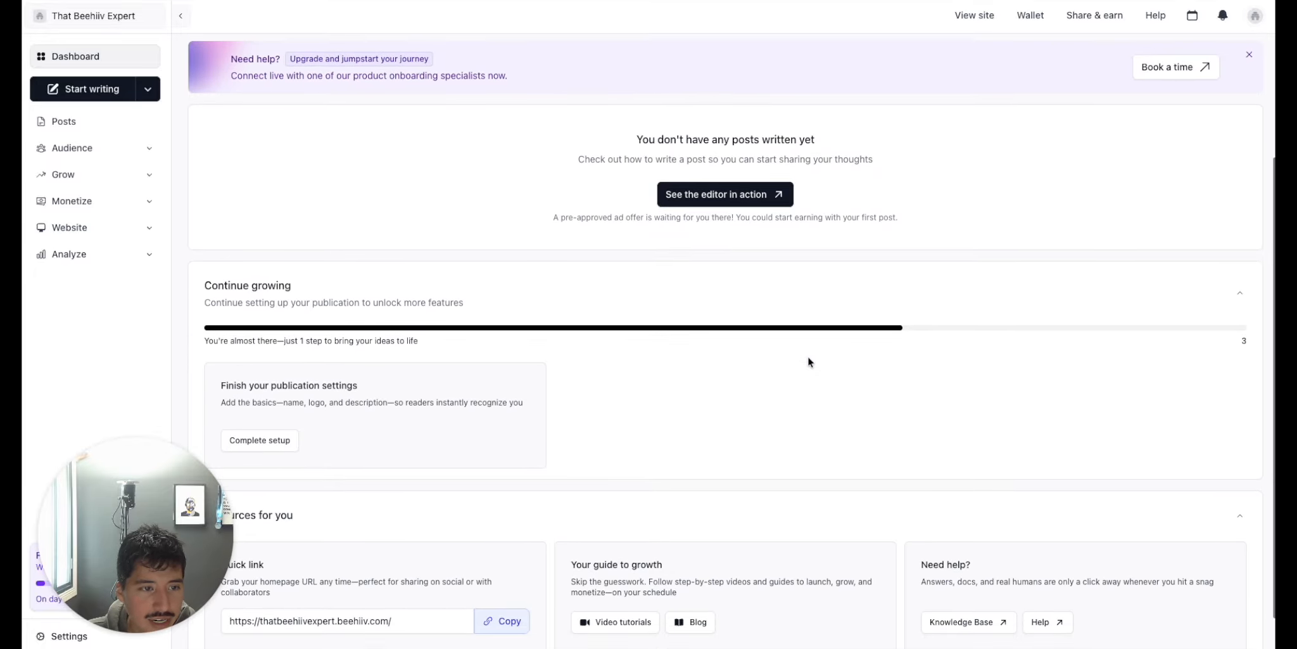
pyautogui.scroll(2, 808, 361)
pyautogui.scroll(-1, 808, 361)
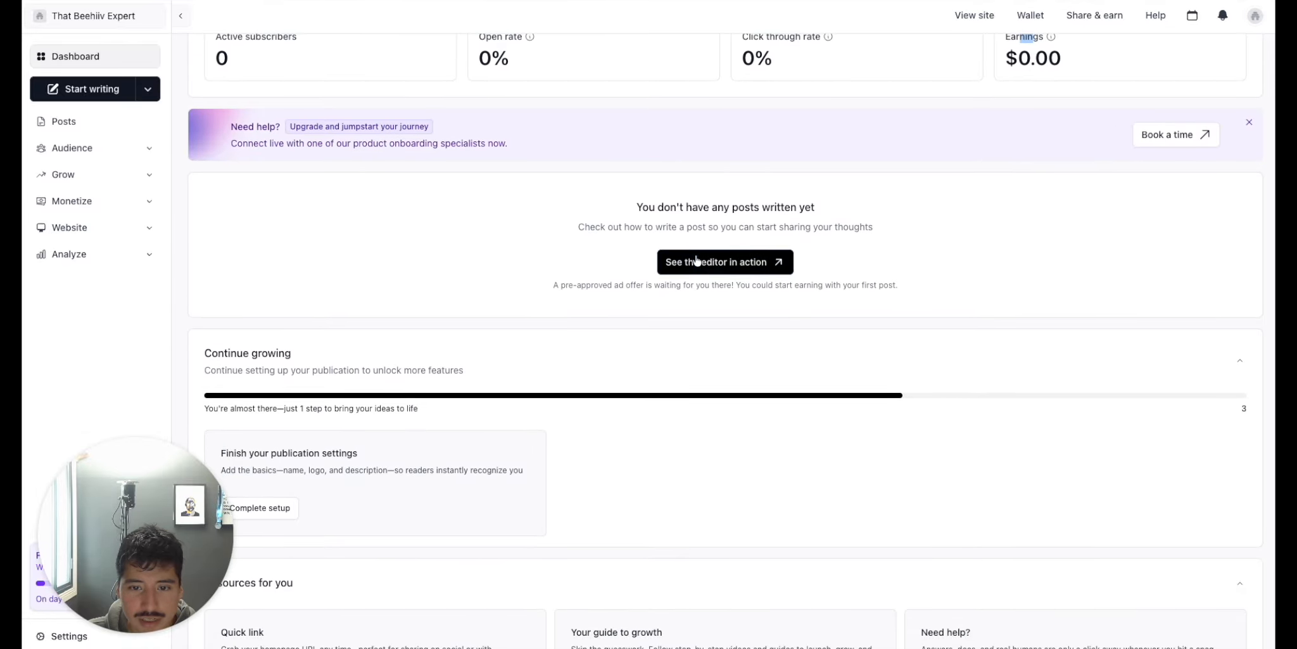
pyautogui.scroll(-2, 685, 325)
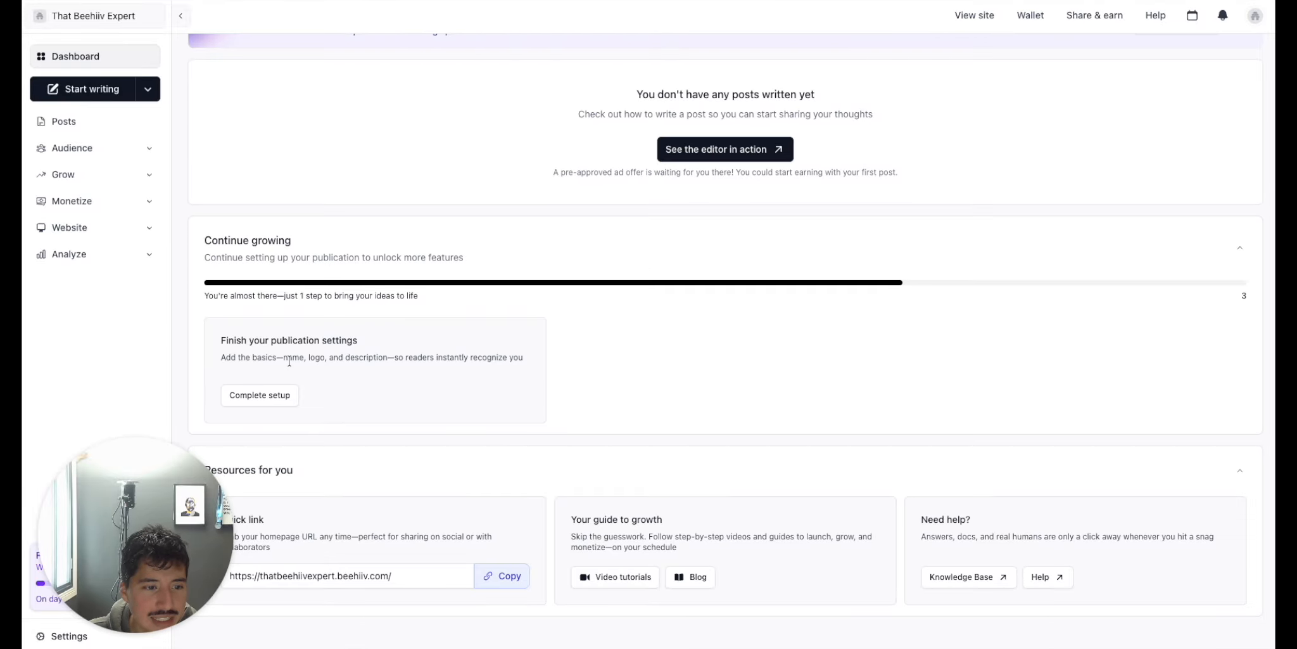
pyautogui.scroll(-1, 322, 426)
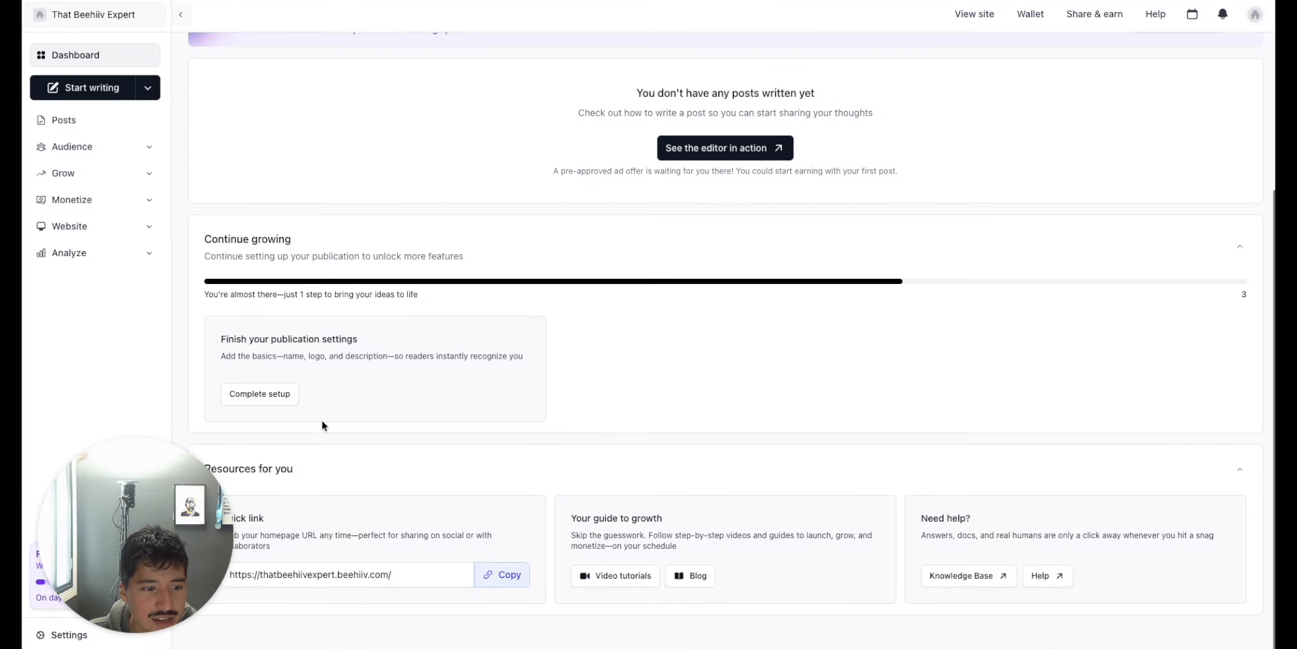
pyautogui.click(491, 578)
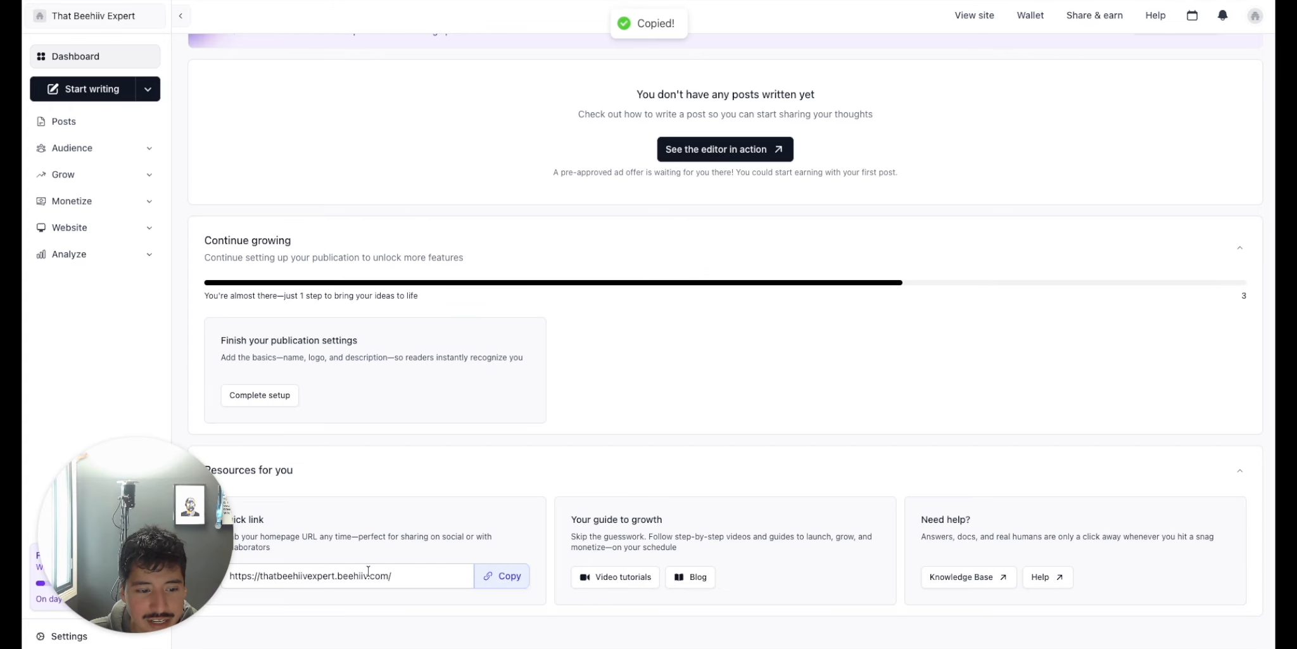
pyautogui.scroll(1, 390, 556)
pyautogui.scroll(-1, 390, 555)
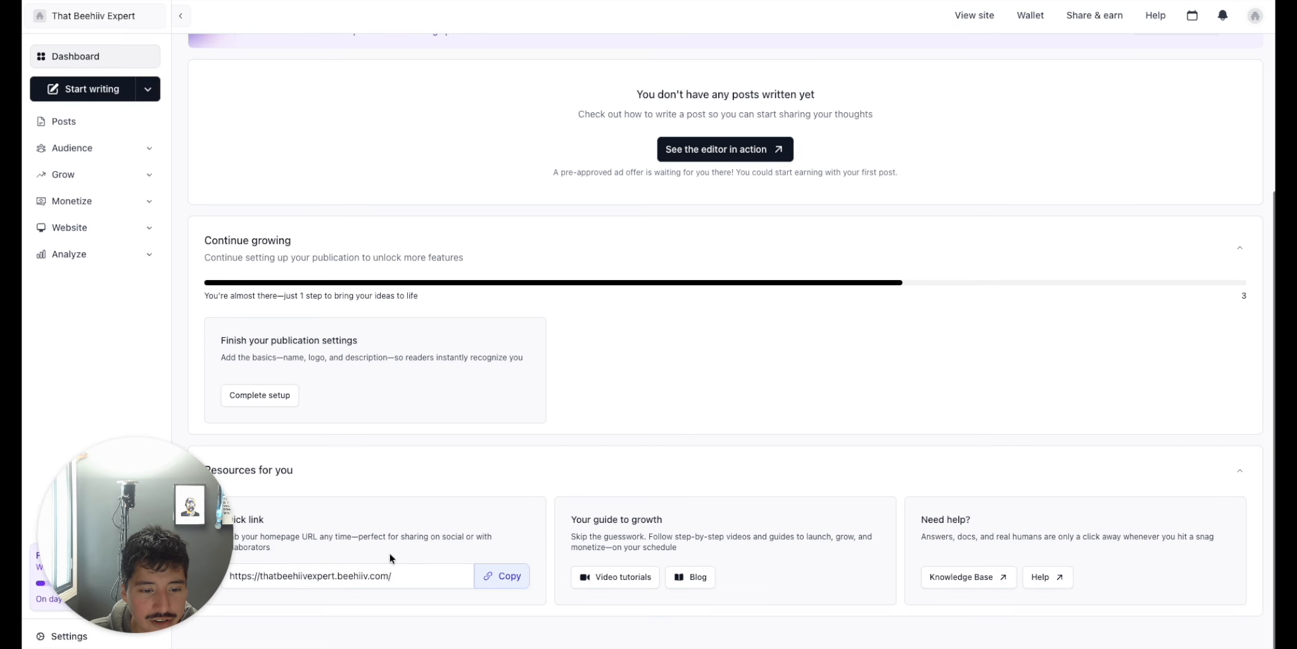
pyautogui.scroll(1, 399, 573)
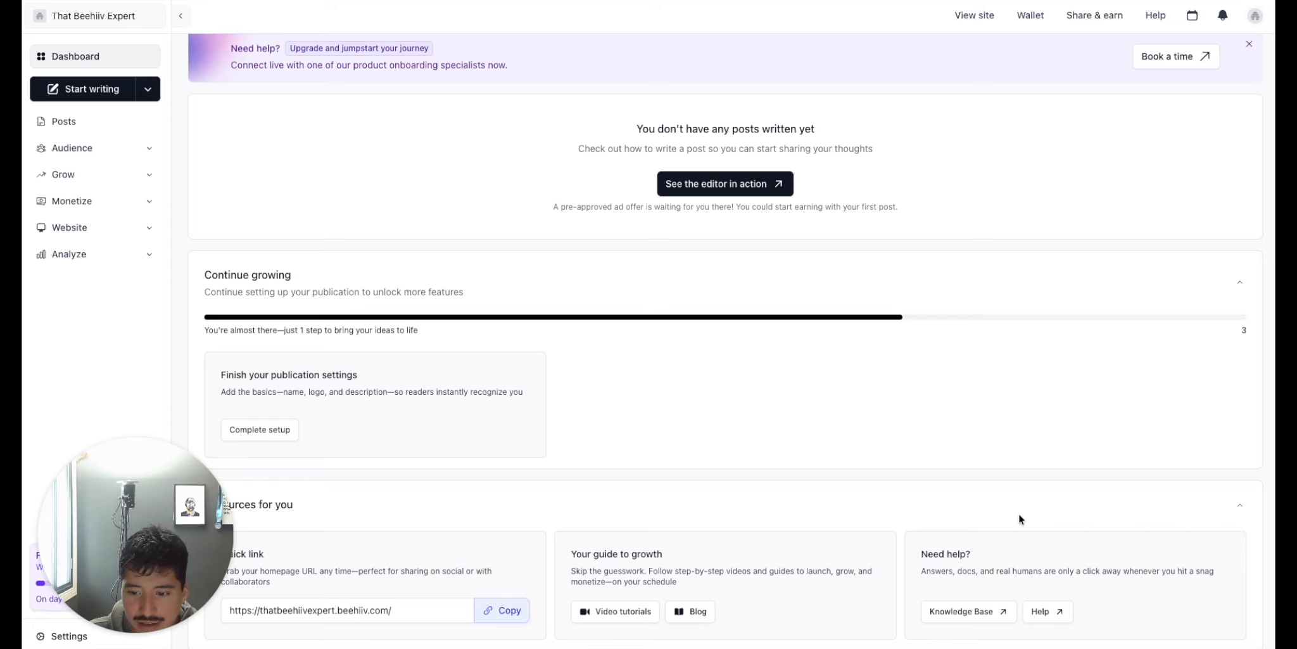
pyautogui.scroll(-1, 964, 520)
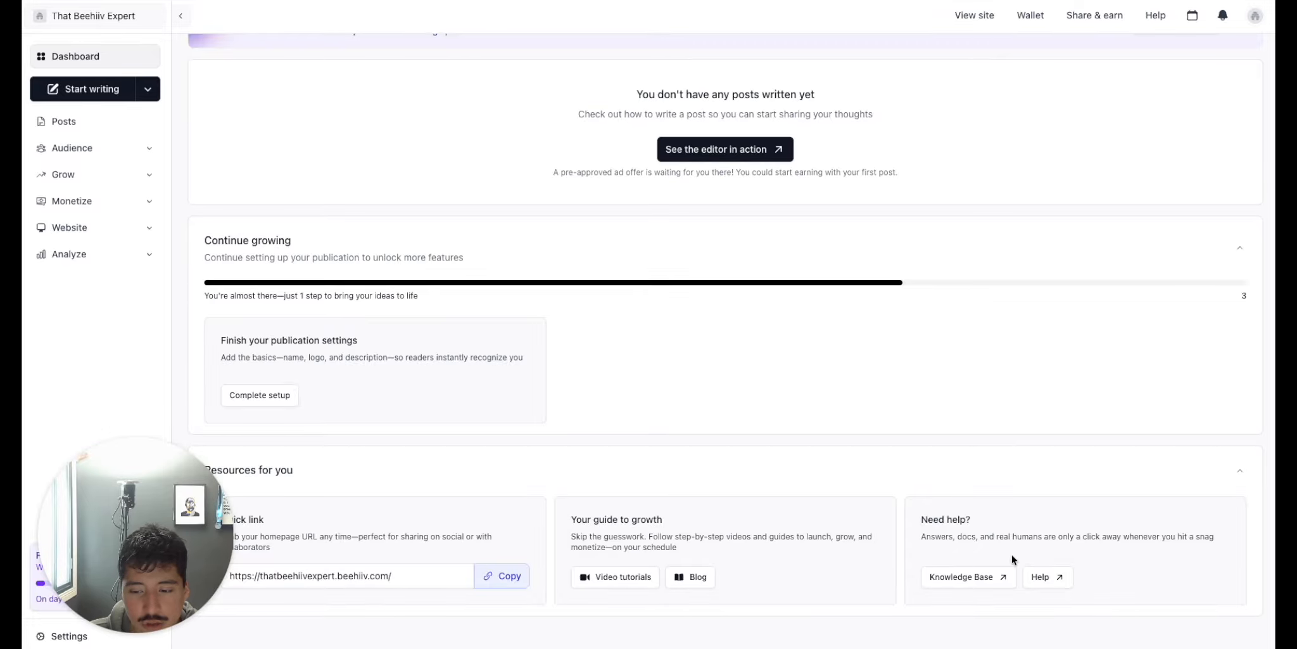
# - Open the General Info settings of the publication
pyautogui.scroll(3, 934, 450)
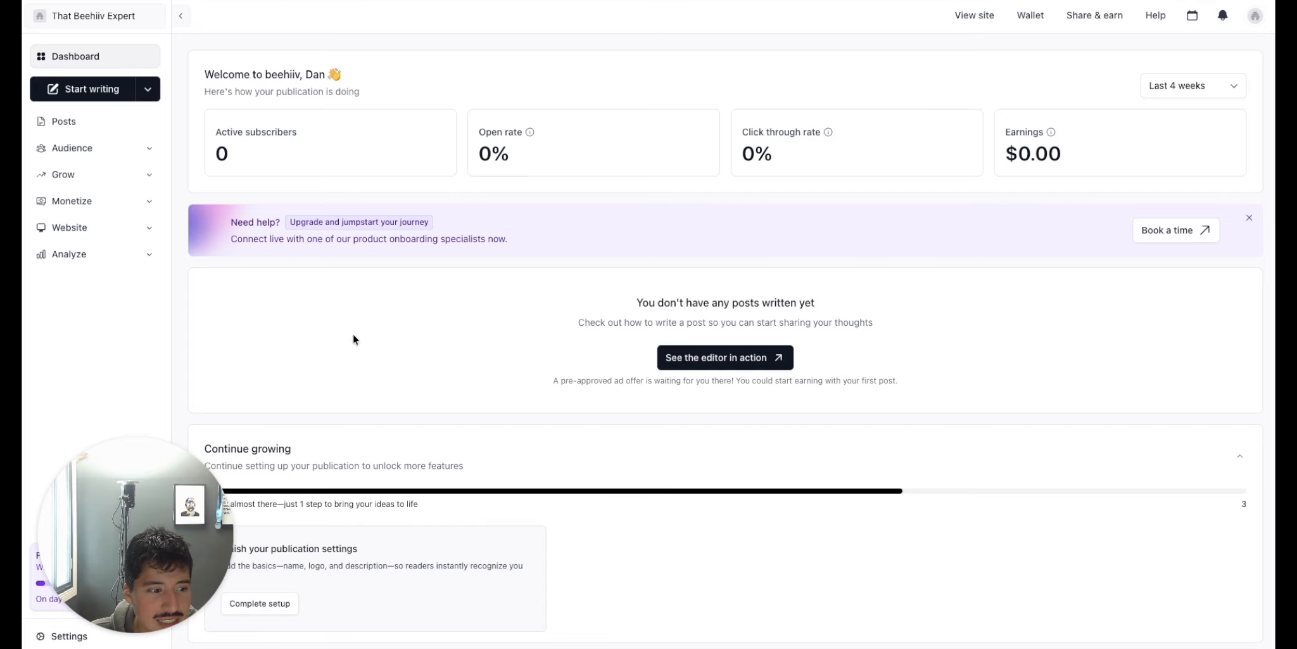
pyautogui.scroll(-1, 353, 333)
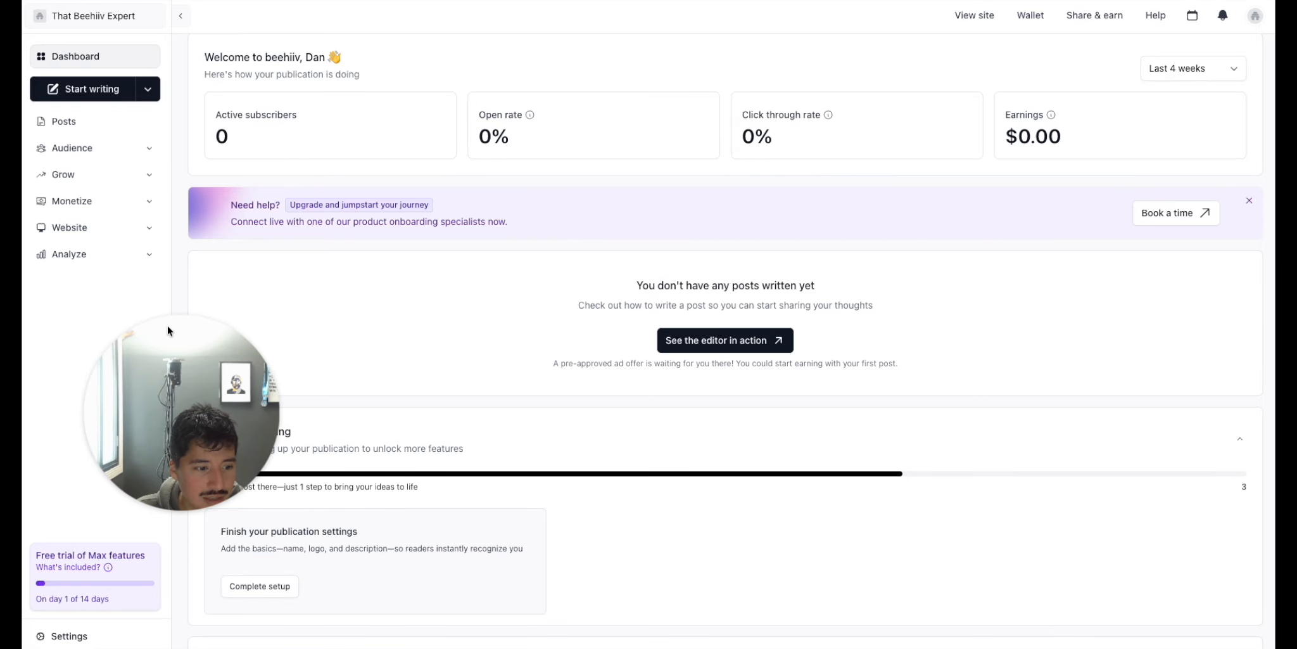
pyautogui.click(71, 636)
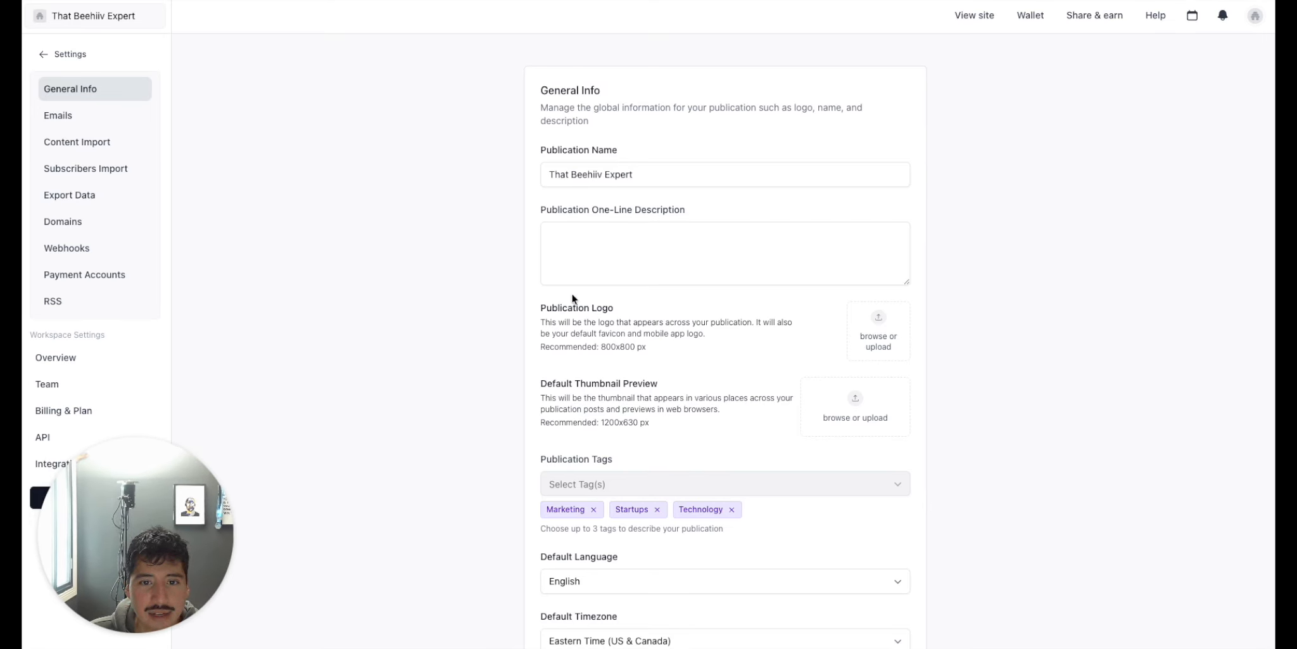
pyautogui.click(640, 174)
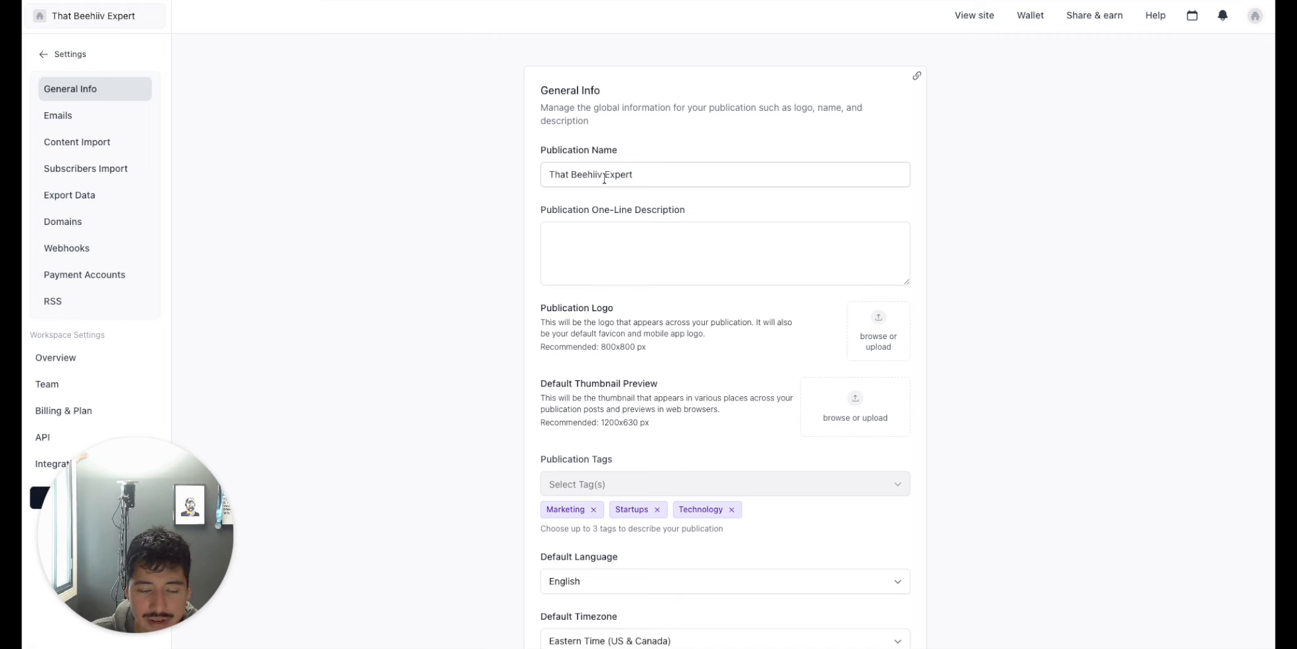
# - Start the publication's one-line description with "Join other beehiiv newsletter operators"
pyautogui.click(592, 255)
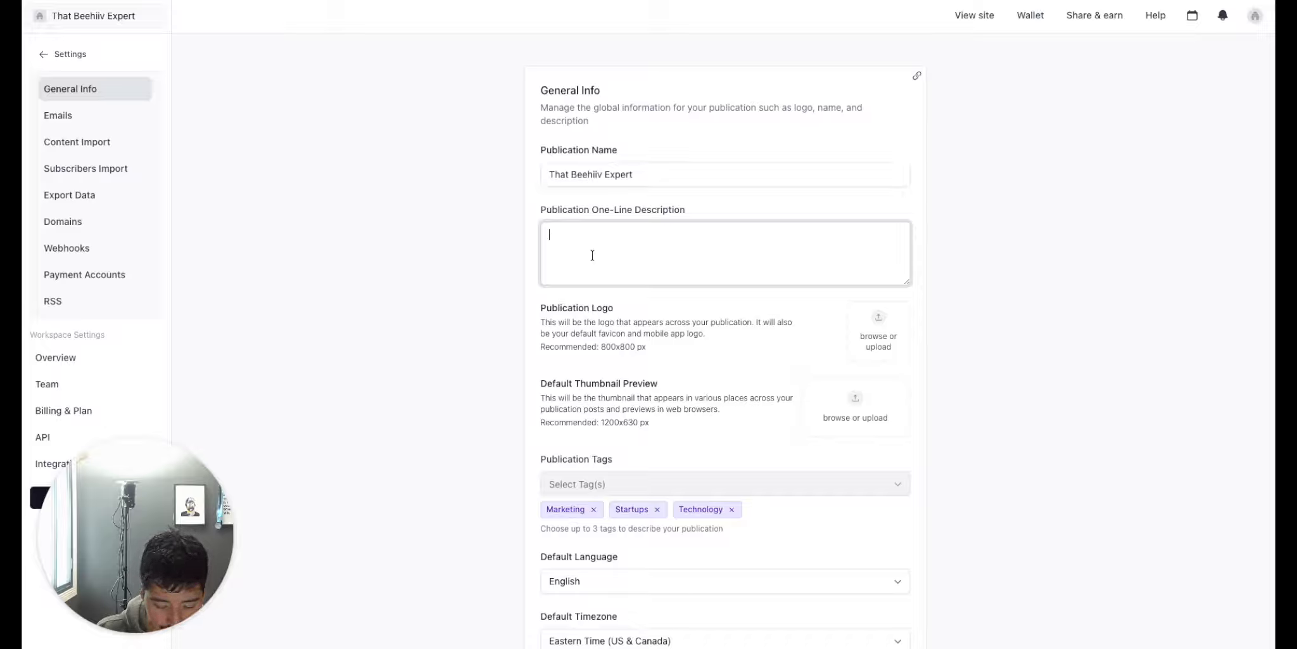
pyautogui.write('Join ')
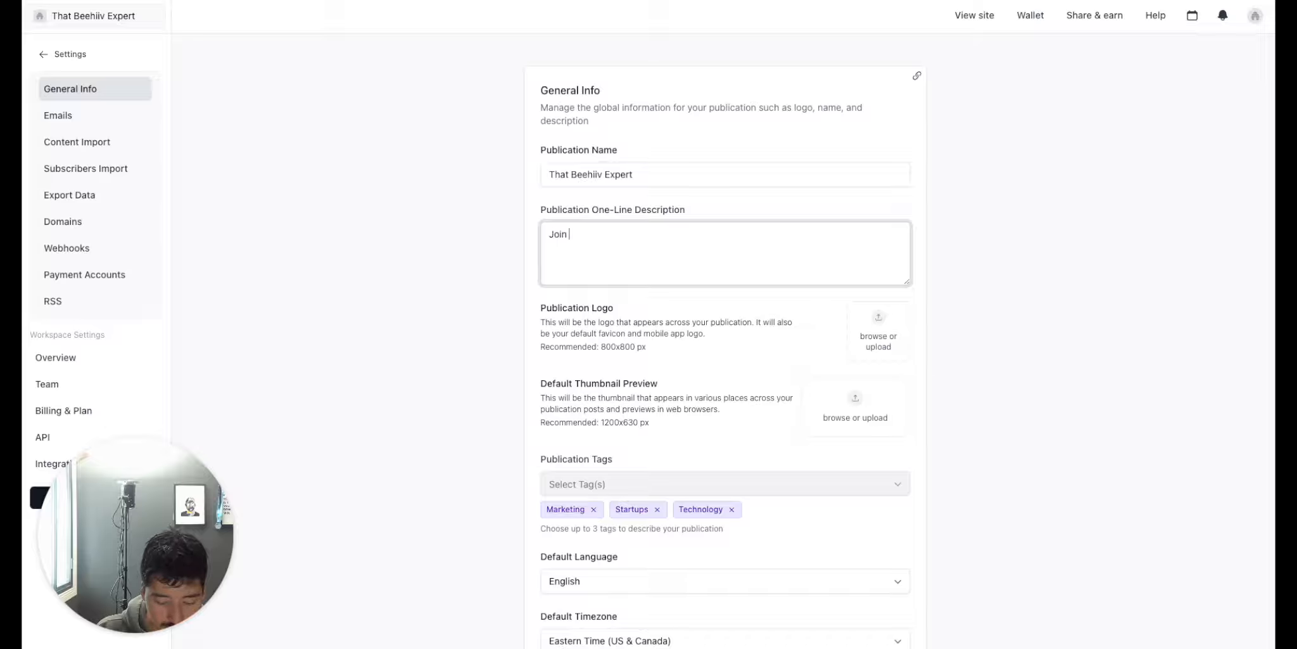
pyautogui.write('1000 su')
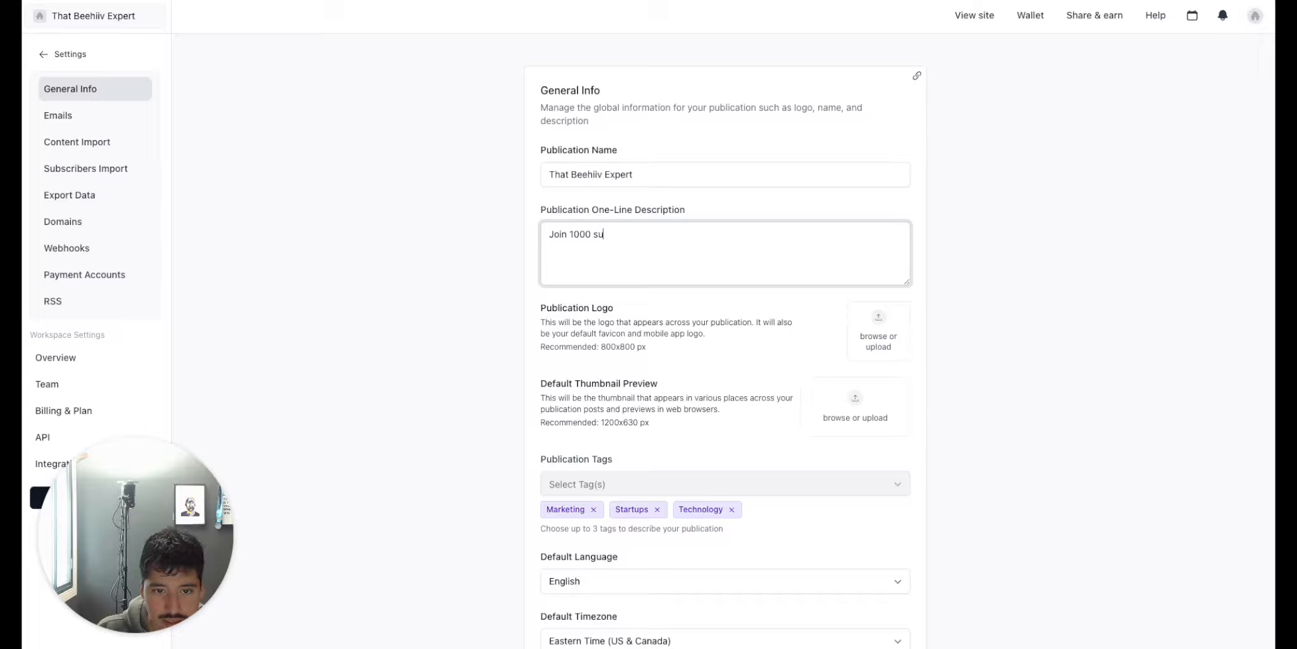
pyautogui.press('BackSpace')
pyautogui.press('BackSpace')
pyautogui.press('BackSpace')
pyautogui.press('BackSpace')
pyautogui.press('BackSpace')
pyautogui.press('BackSpace')
pyautogui.press('BackSpace')
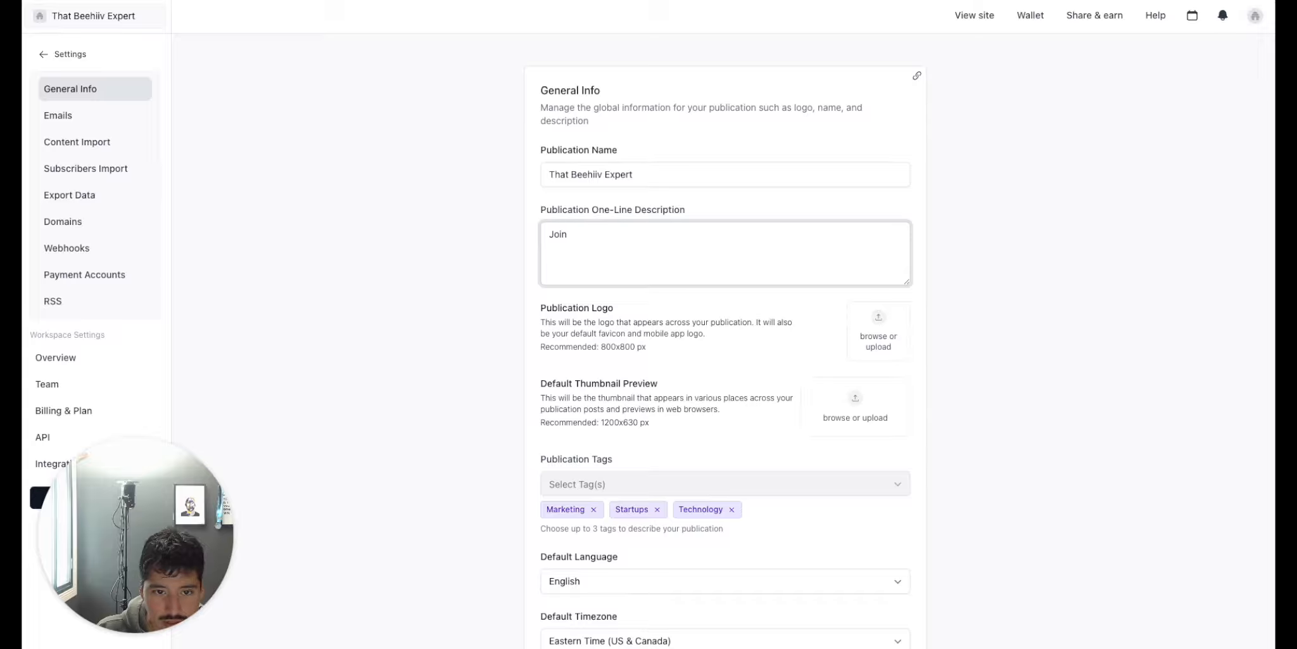
pyautogui.write('other ')
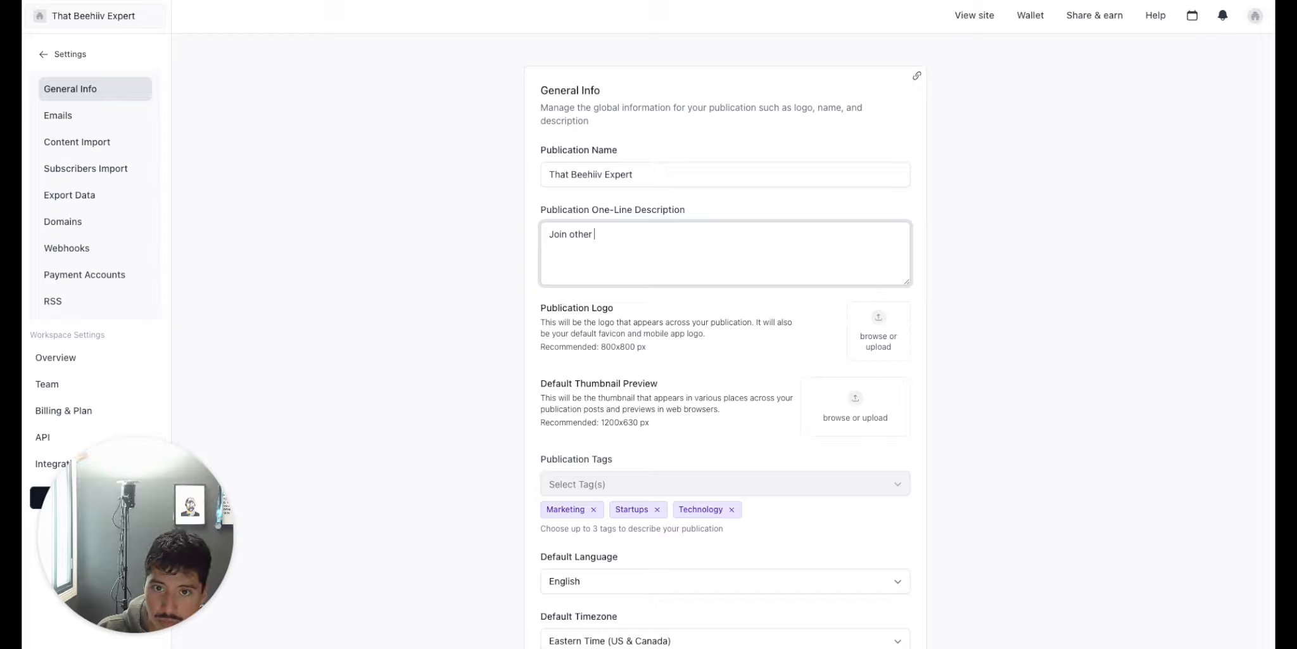
pyautogui.write('beehi')
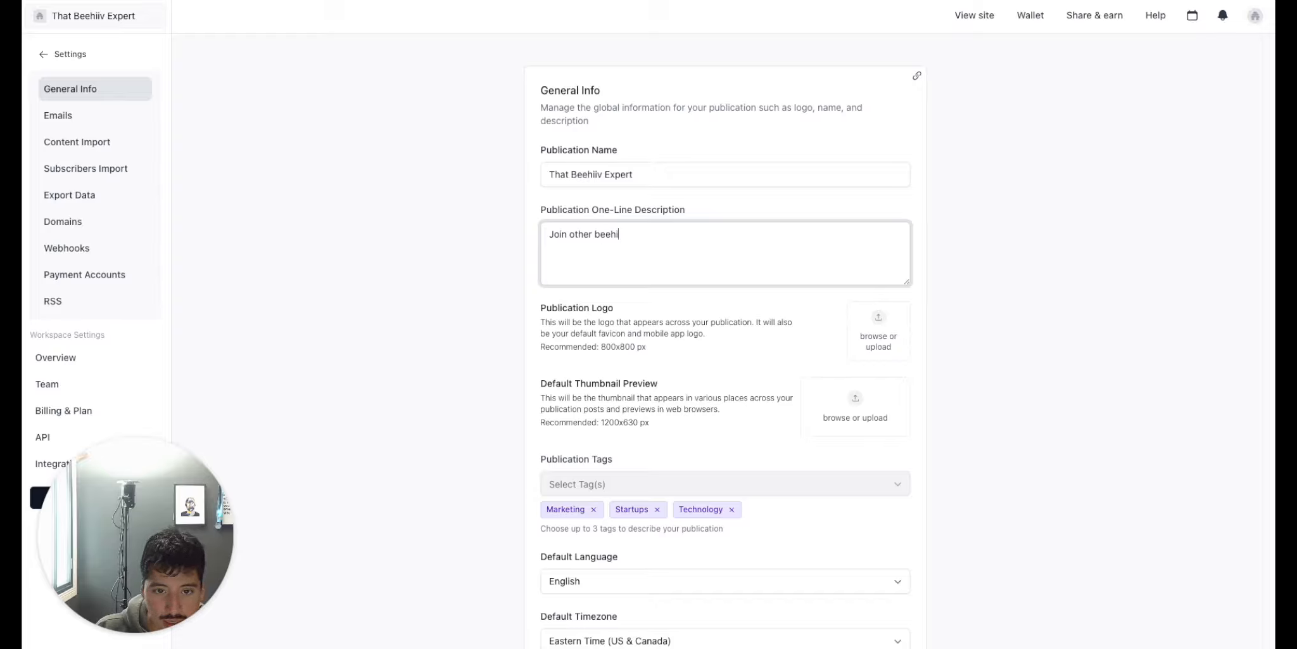
pyautogui.write('iv sub')
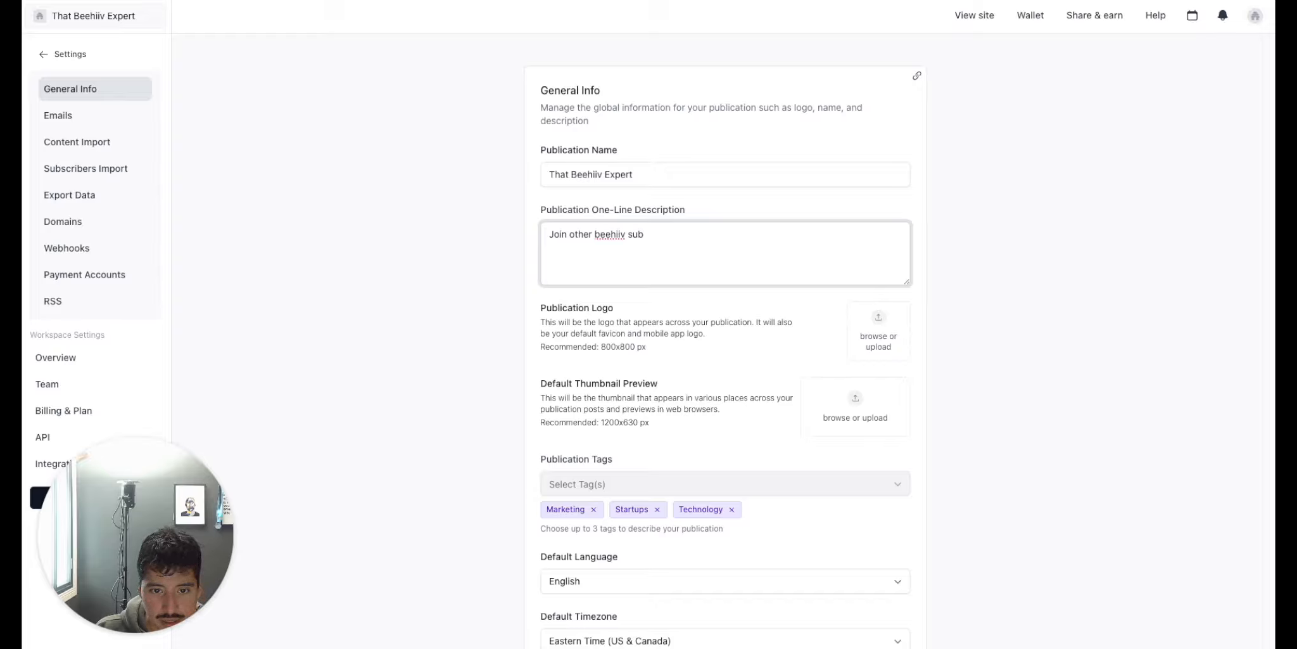
pyautogui.press('BackSpace')
pyautogui.press('BackSpace')
pyautogui.press('BackSpace')
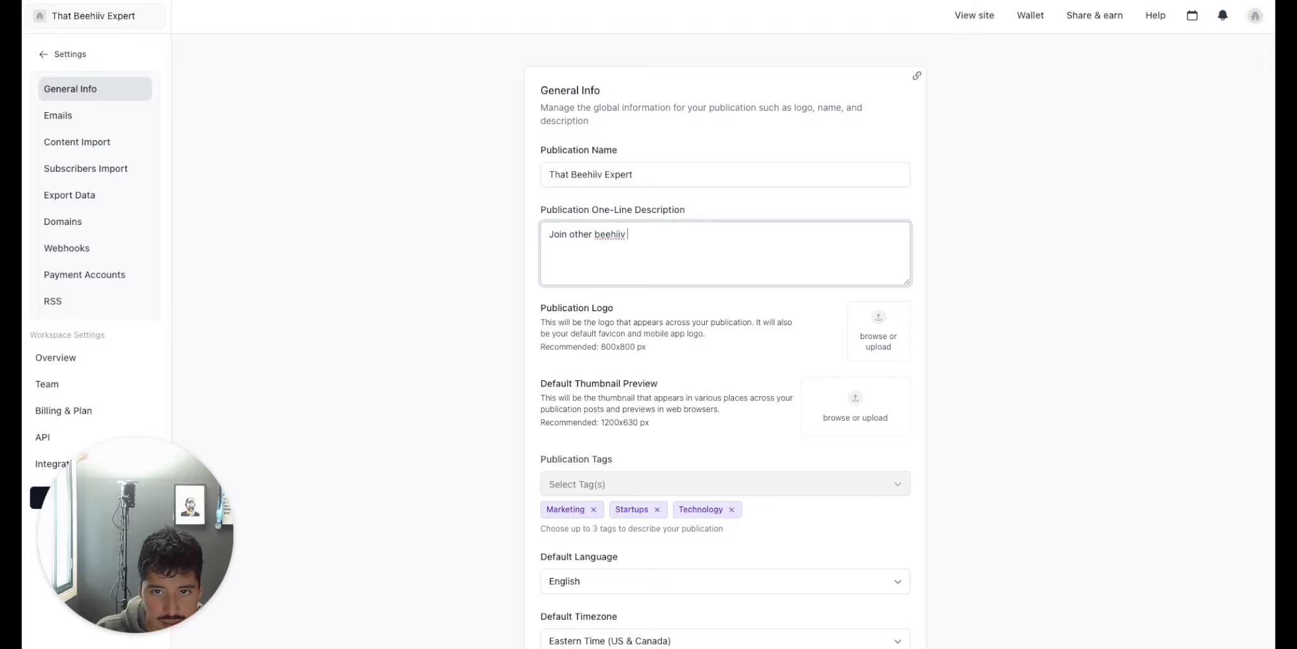
pyautogui.write('n other beehiiv ne')
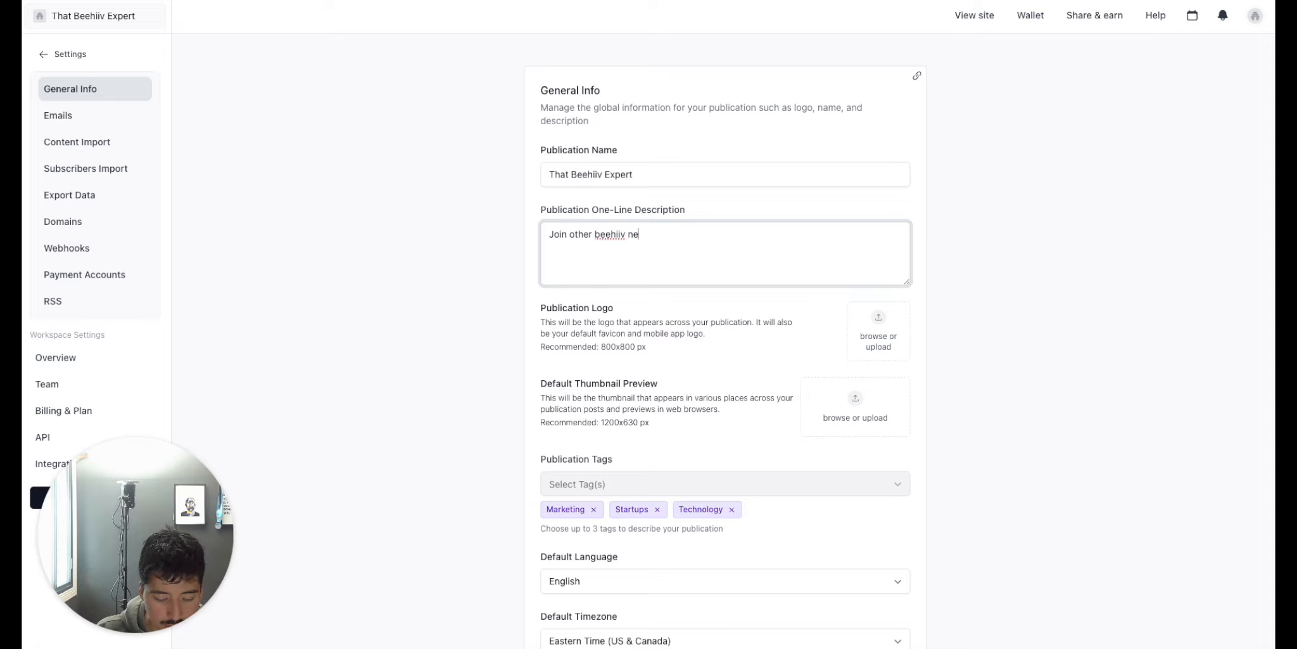
pyautogui.write('wsletter operators ')
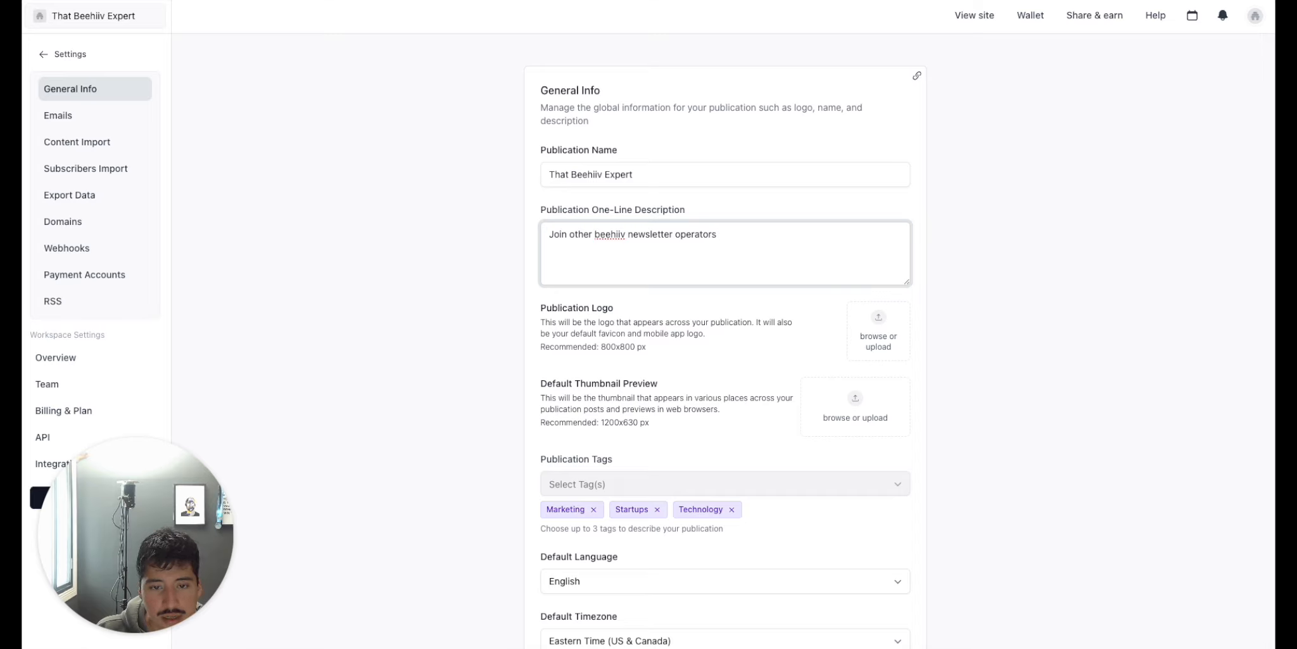
pyautogui.write('who')
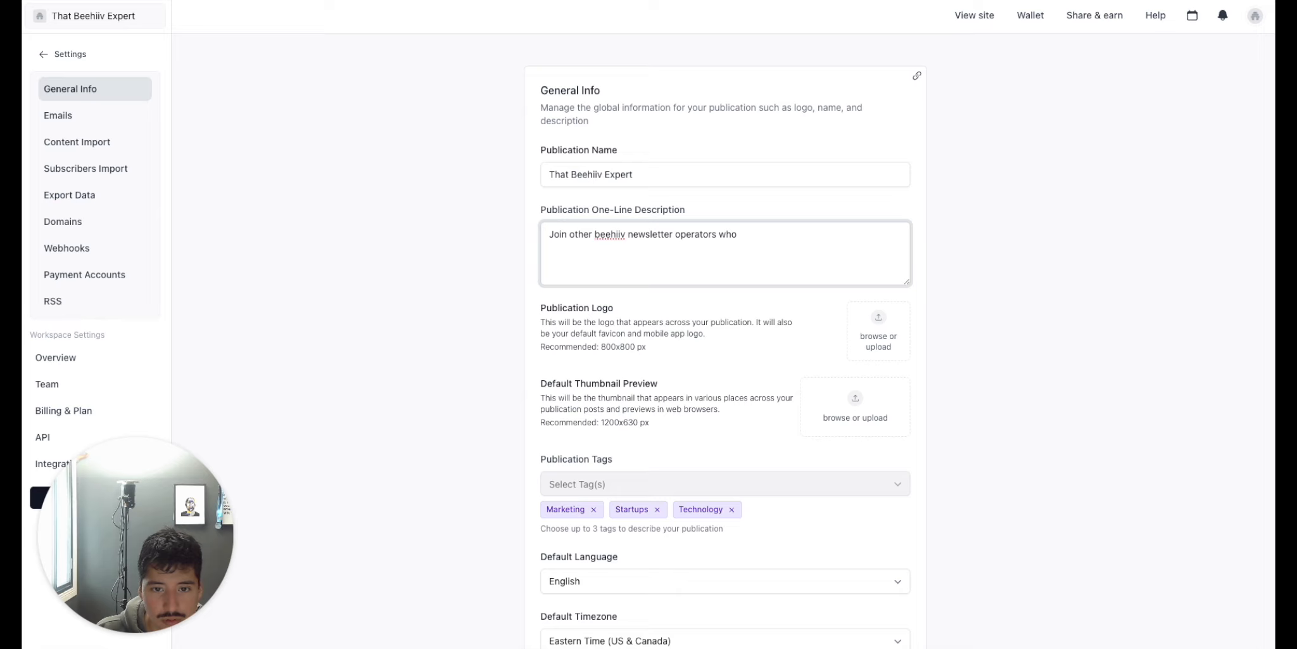
pyautogui.press('BackSpace')
pyautogui.press('BackSpace')
pyautogui.press('BackSpace')
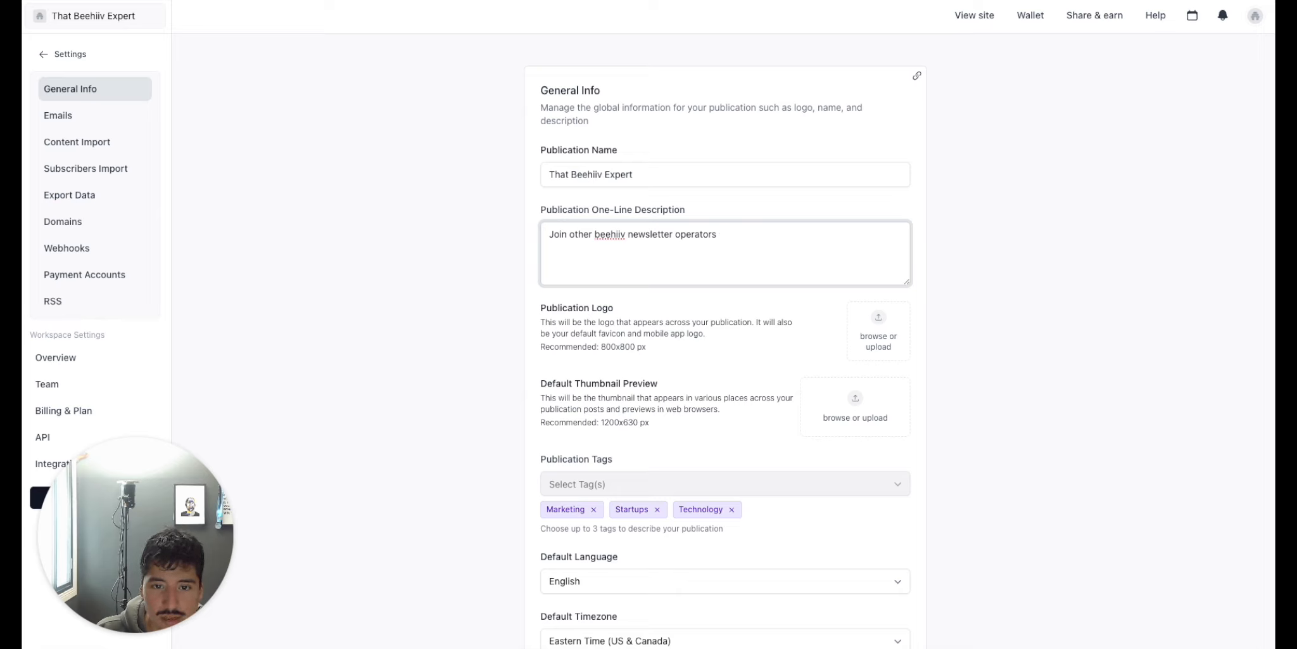
# - Continue the publication's one-line description with ", in learning how to" after "newsletter operators"
pyautogui.write(', who')
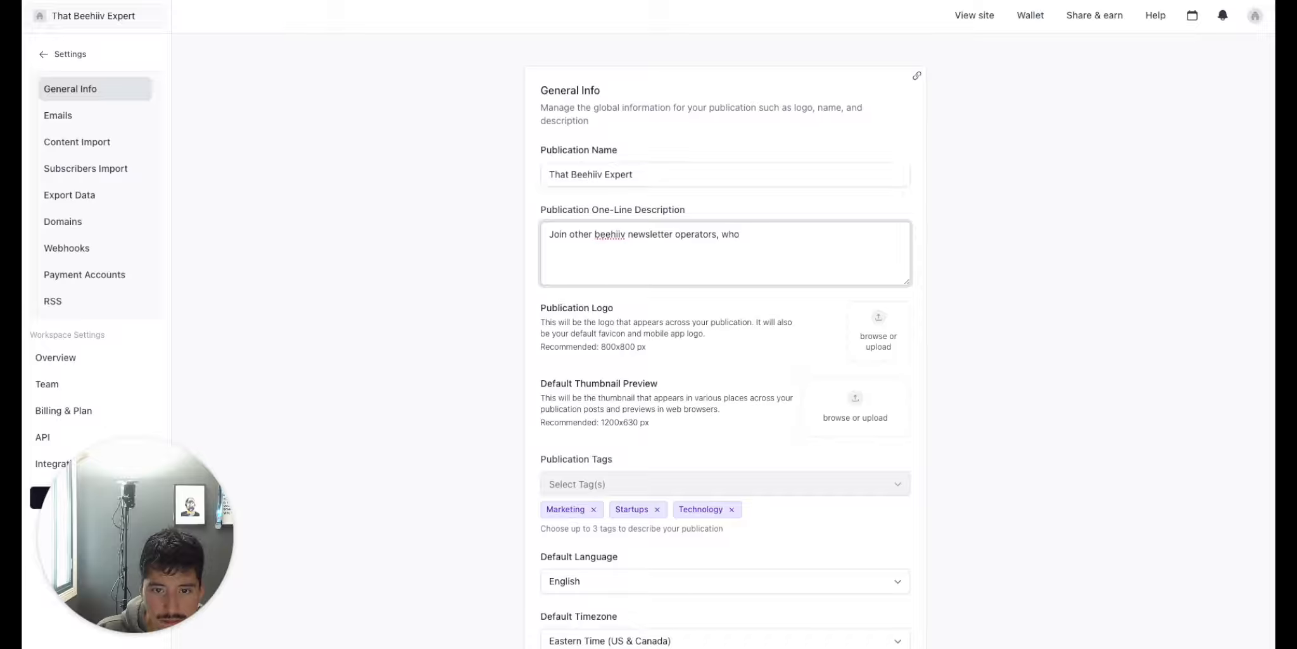
pyautogui.press('BackSpace')
pyautogui.press('BackSpace')
pyautogui.write('ho')
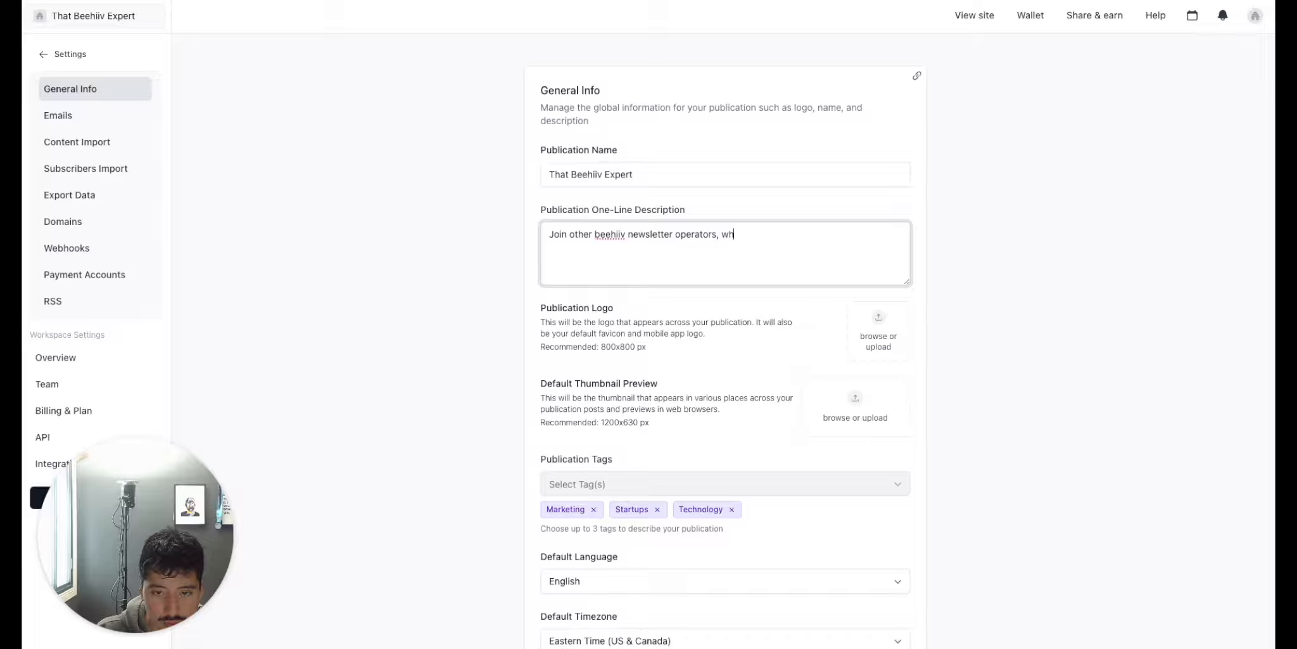
pyautogui.press('BackSpace')
pyautogui.press('BackSpace')
pyautogui.press('BackSpace')
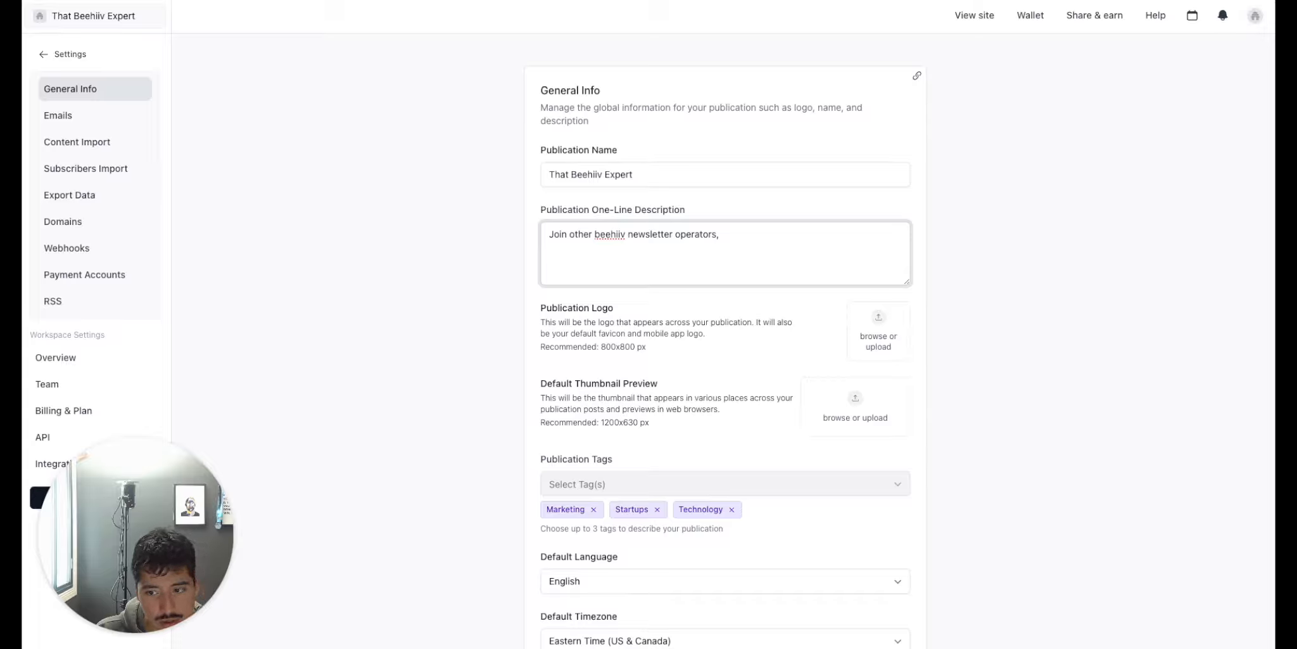
pyautogui.write('in learning')
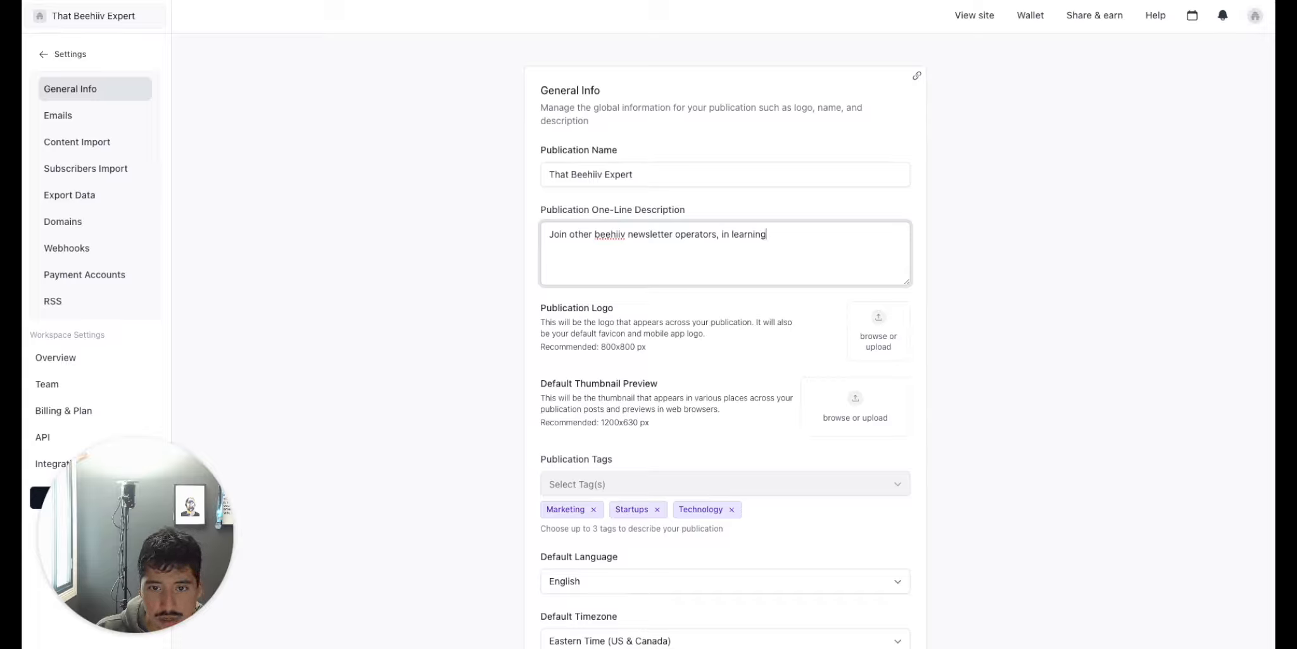
pyautogui.write(' how to s')
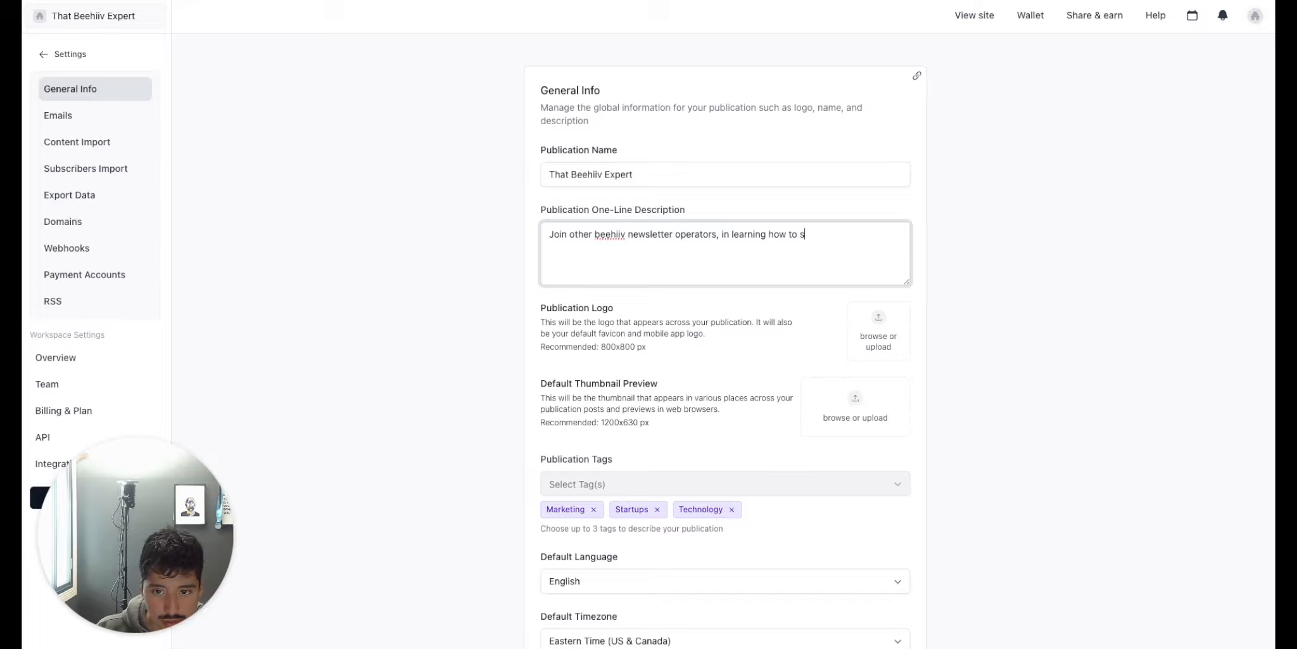
pyautogui.write('c')
pyautogui.press('BackSpace')
pyautogui.press('BackSpace')
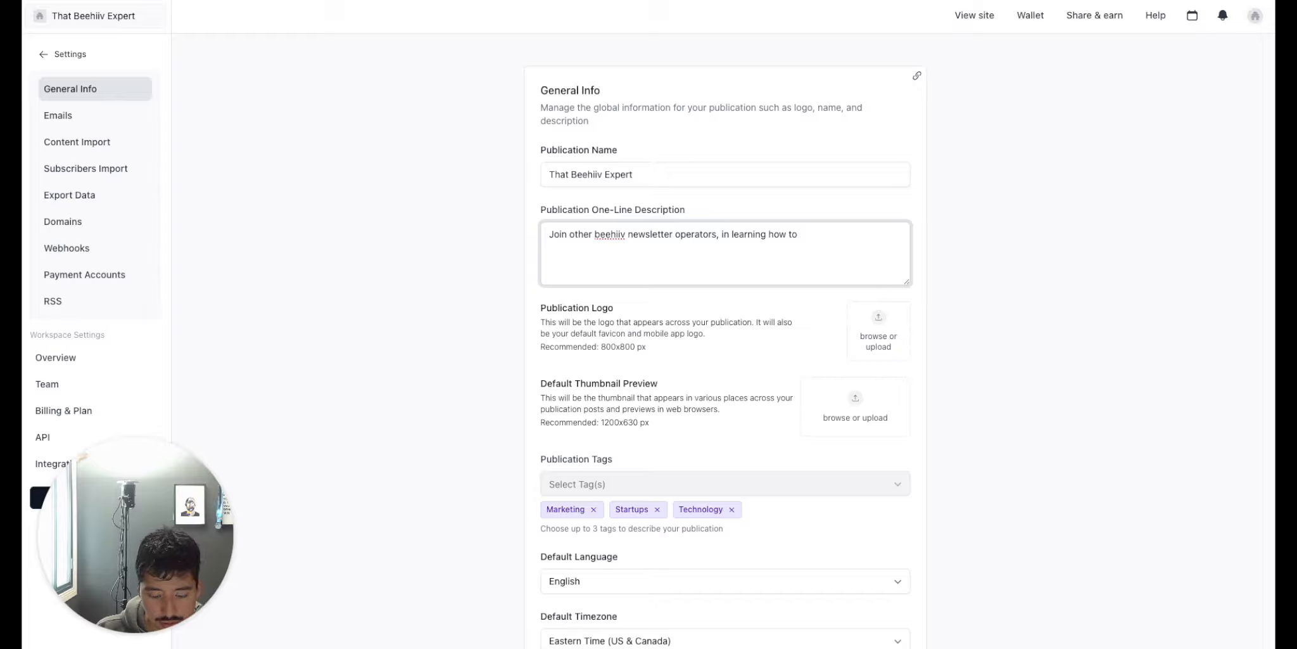
# - Add "grow, and generate sales from their newsletter. For Free Forever" to the end of the one-line description
pyautogui.write('grow, ')
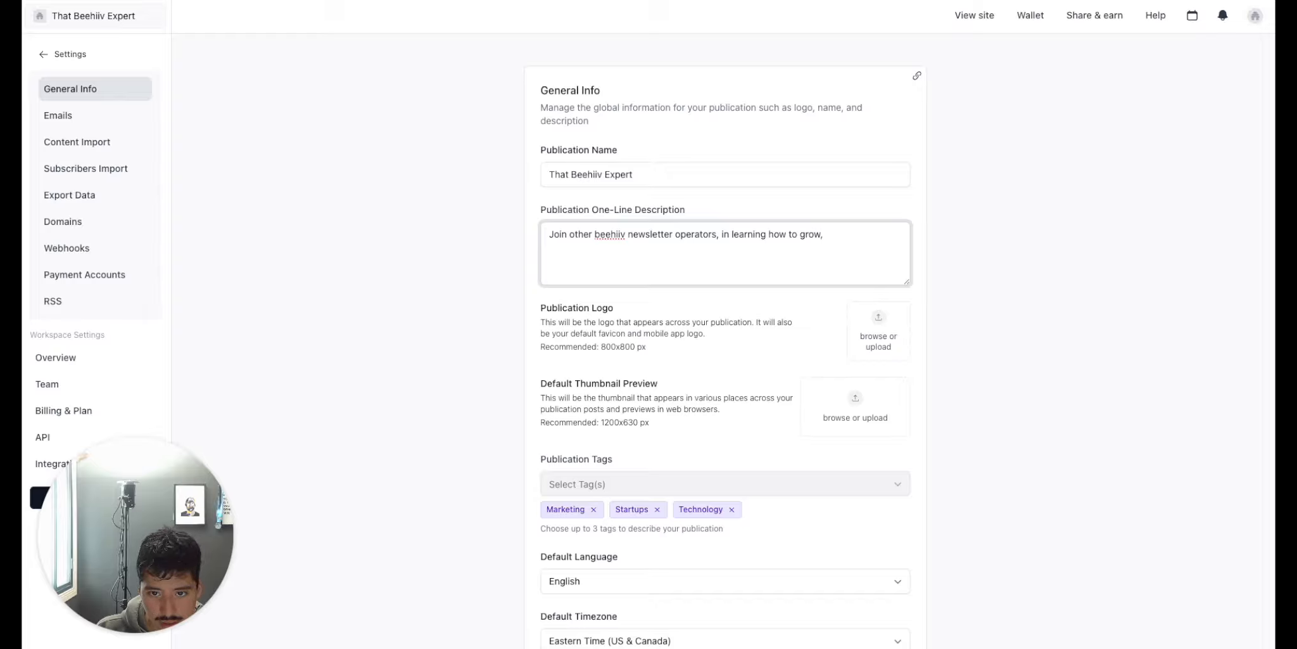
pyautogui.write('and generate')
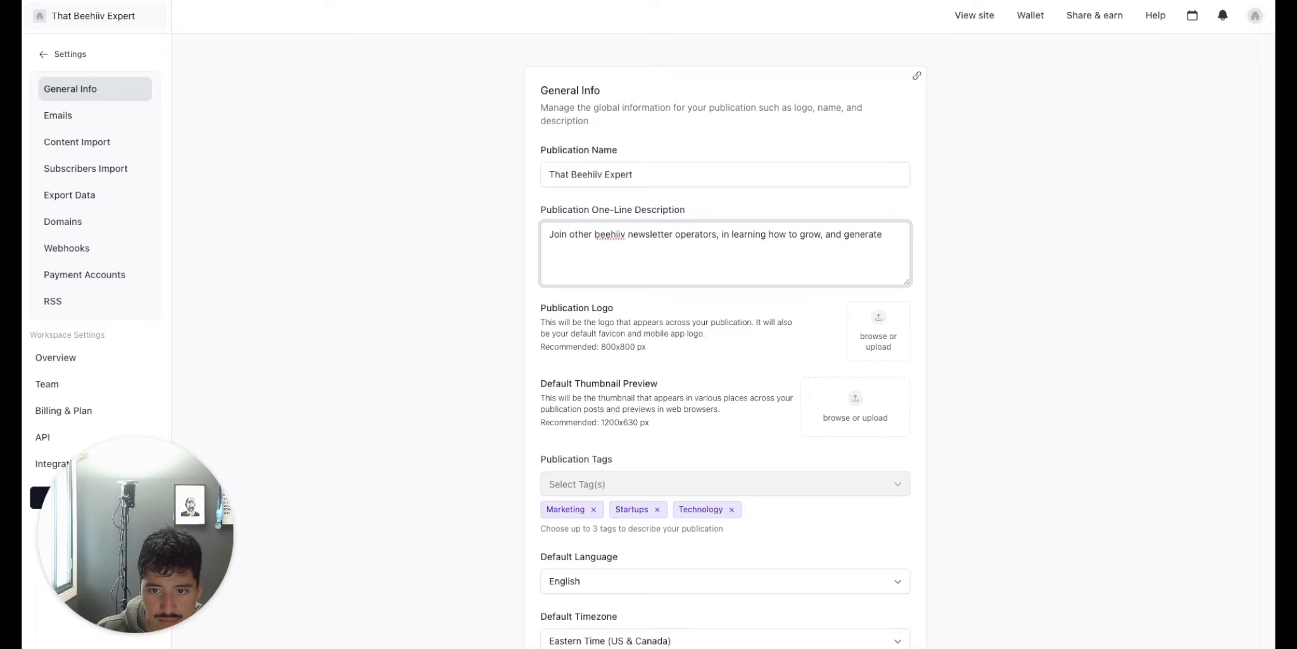
pyautogui.write(' sales from ')
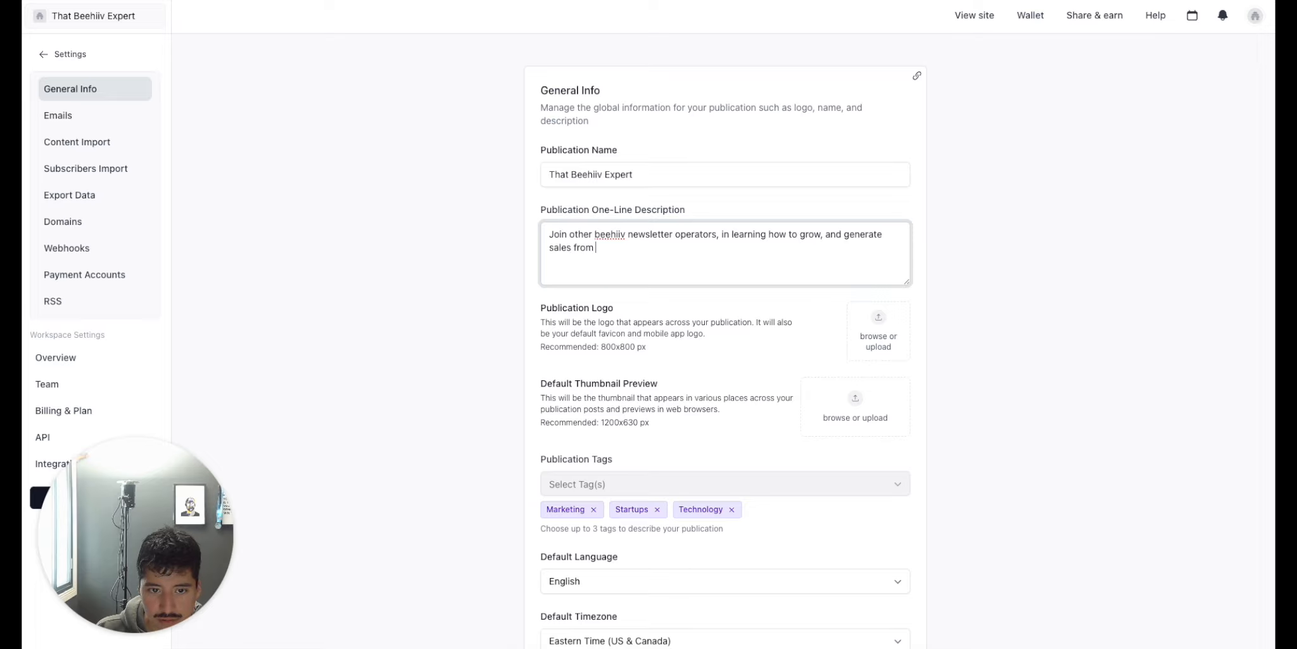
pyautogui.write('their newsletter')
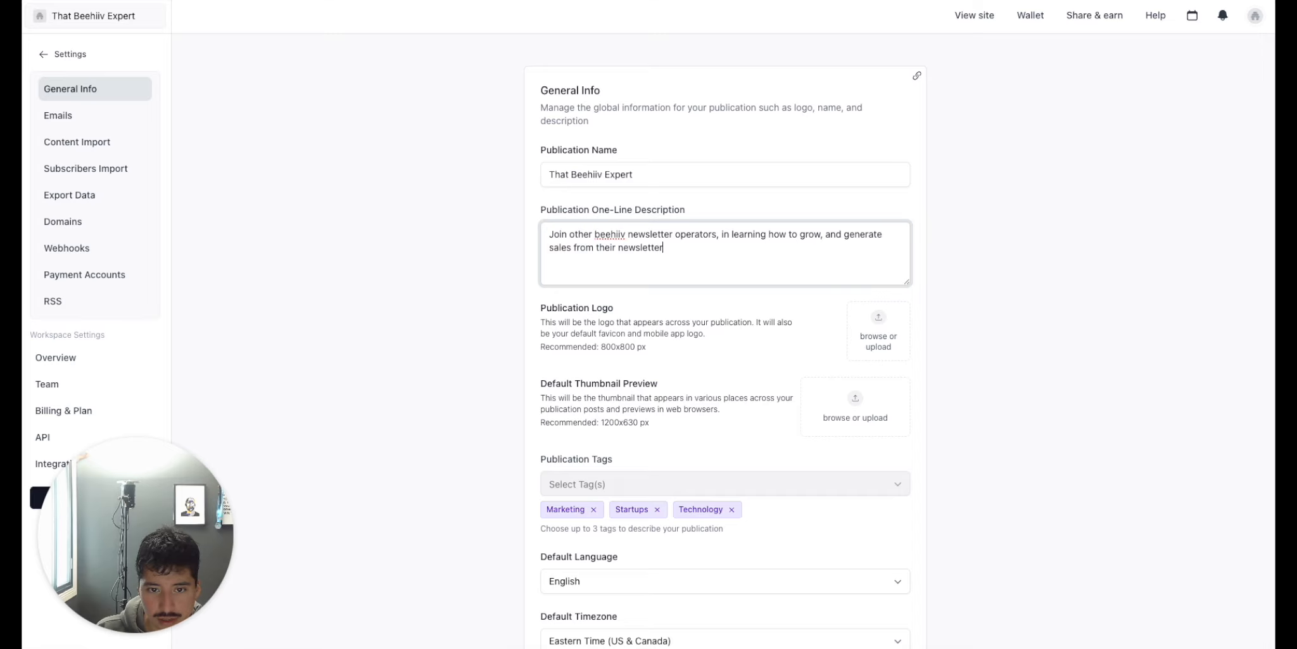
pyautogui.write('. For ')
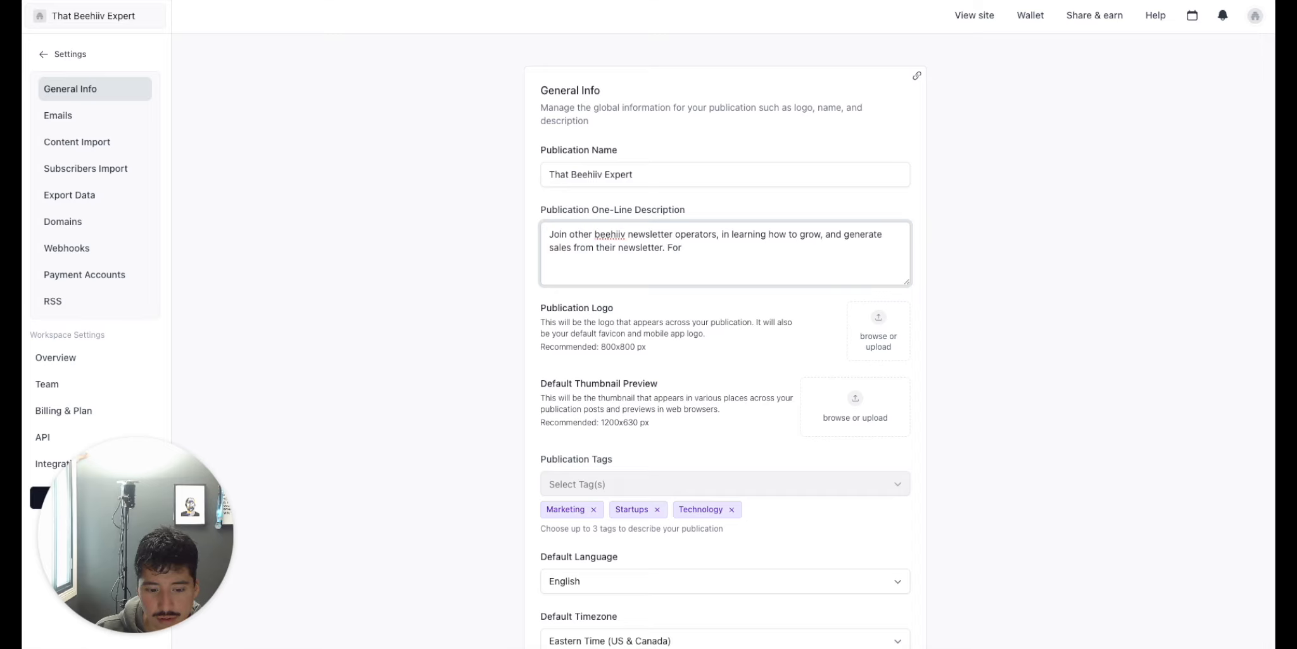
pyautogui.write('Free Forever')
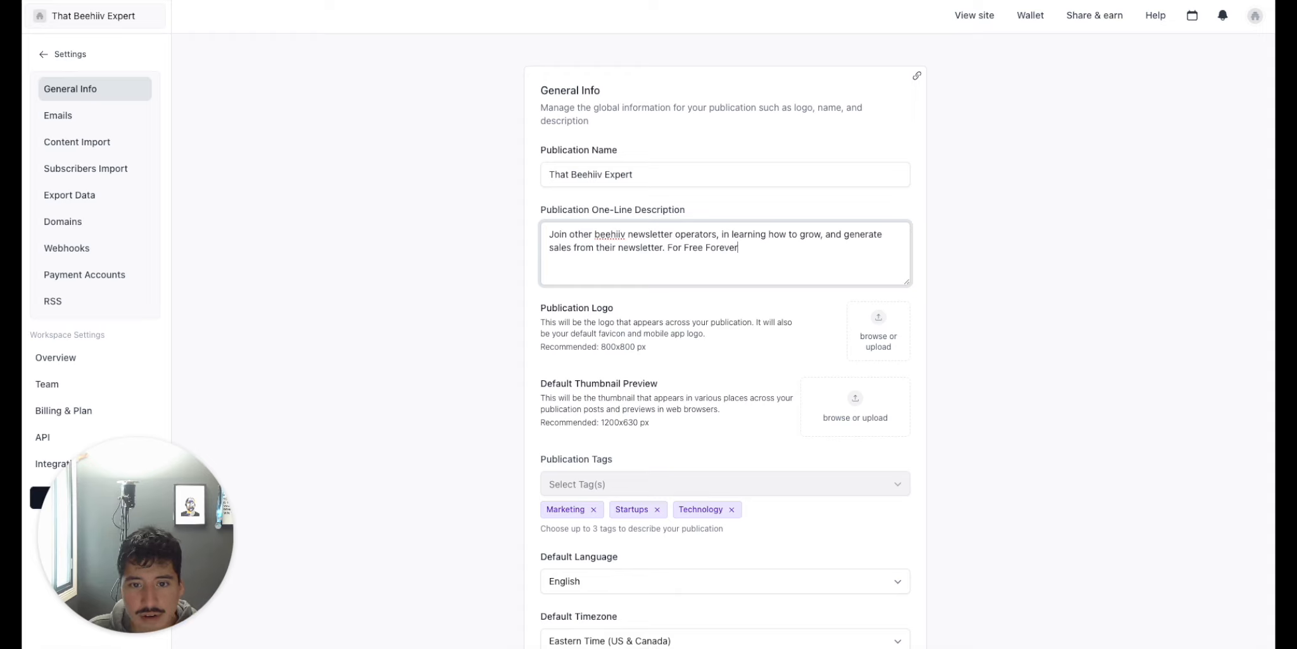
# - Remove the word "For" before "Free Forever" in the one-line description and commit the text
pyautogui.click(685, 247)
pyautogui.press('BackSpace')
pyautogui.press('BackSpace')
pyautogui.press('BackSpace')
pyautogui.press('BackSpace')
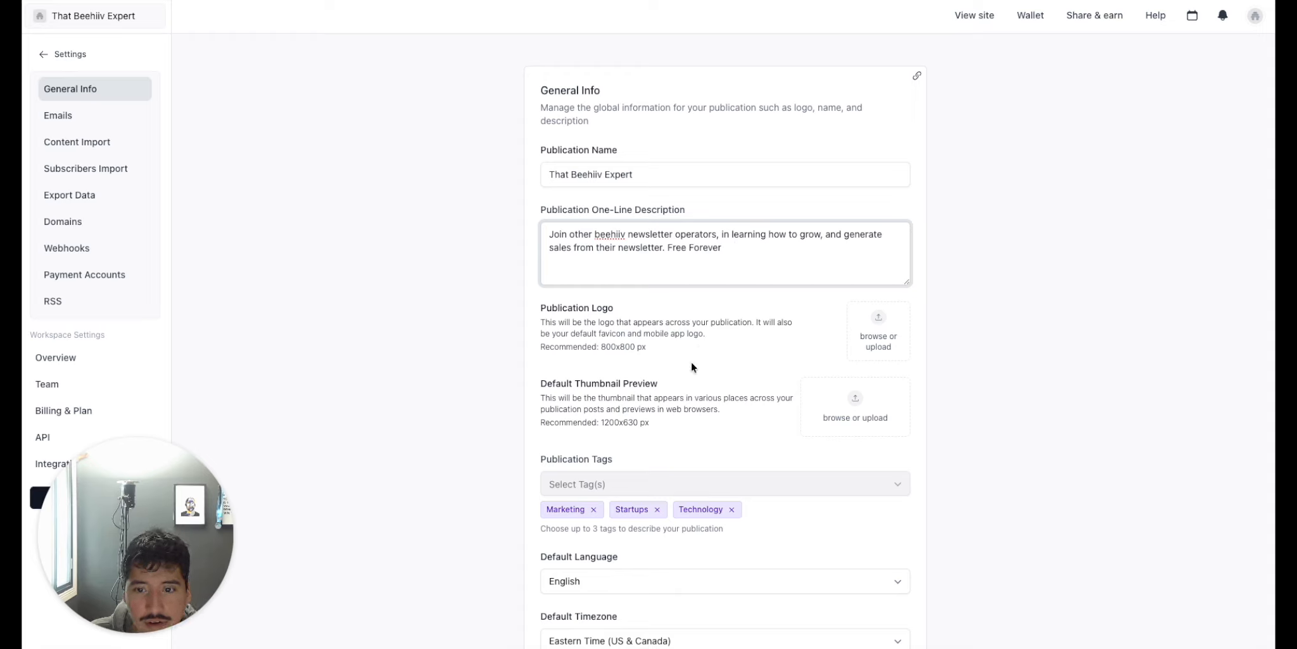
pyautogui.click(480, 352)
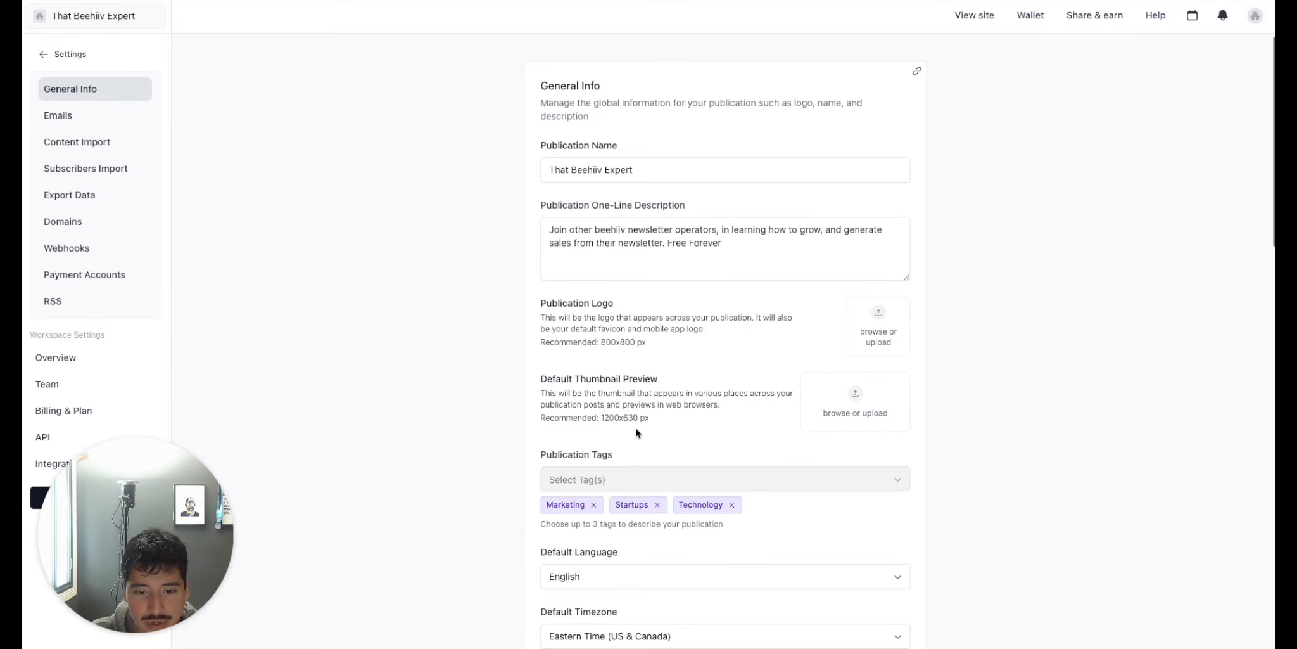
# - Change the publication's subscribe button text to "Subscribe Now" and save it
pyautogui.scroll(-1, 677, 437)
pyautogui.scroll(-1, 682, 452)
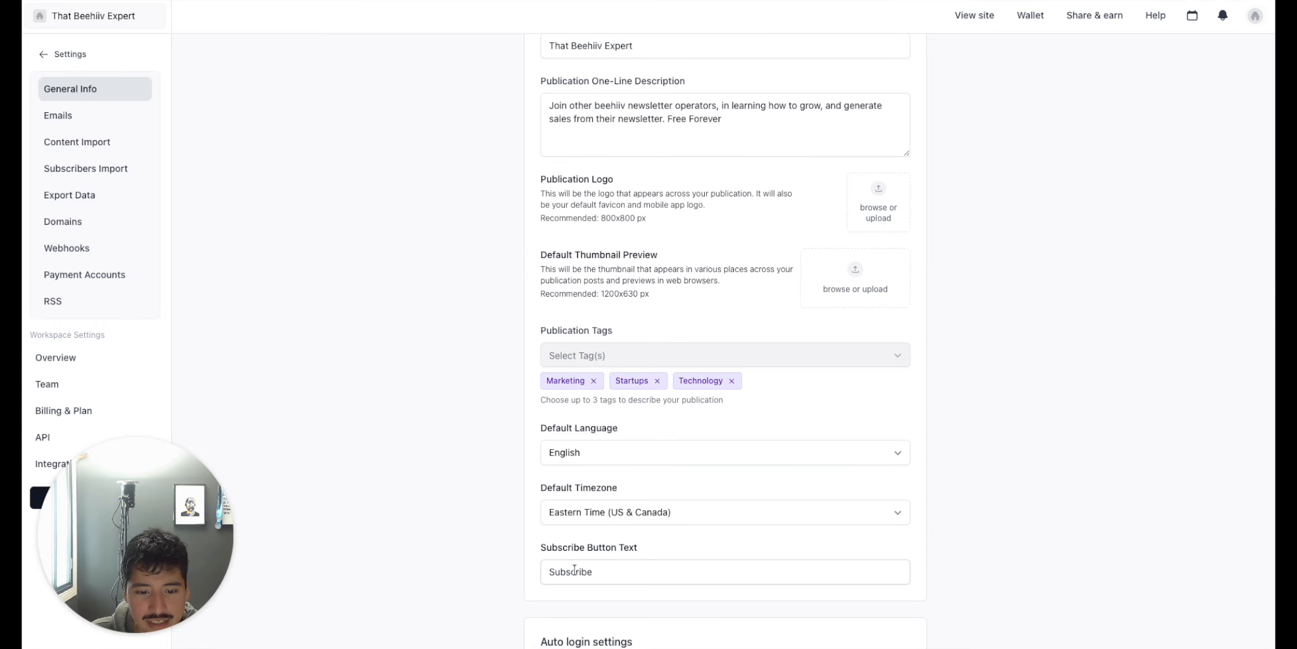
pyautogui.click(548, 575)
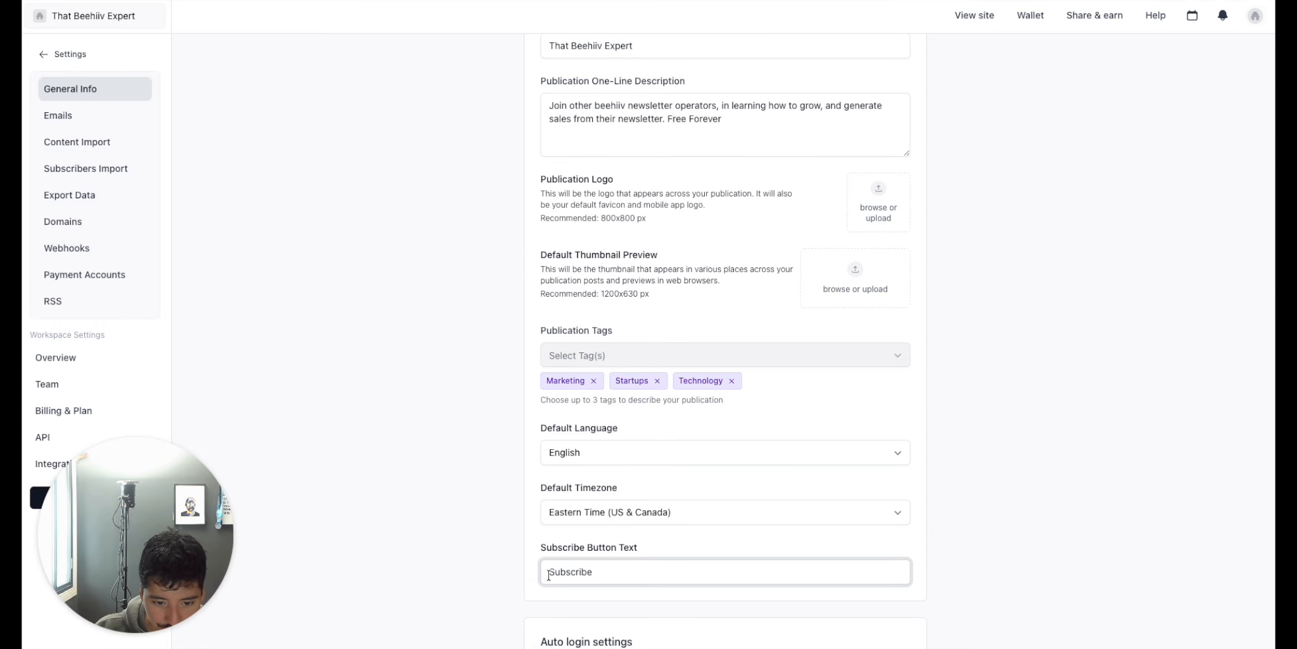
pyautogui.click(624, 567)
pyautogui.write('Now')
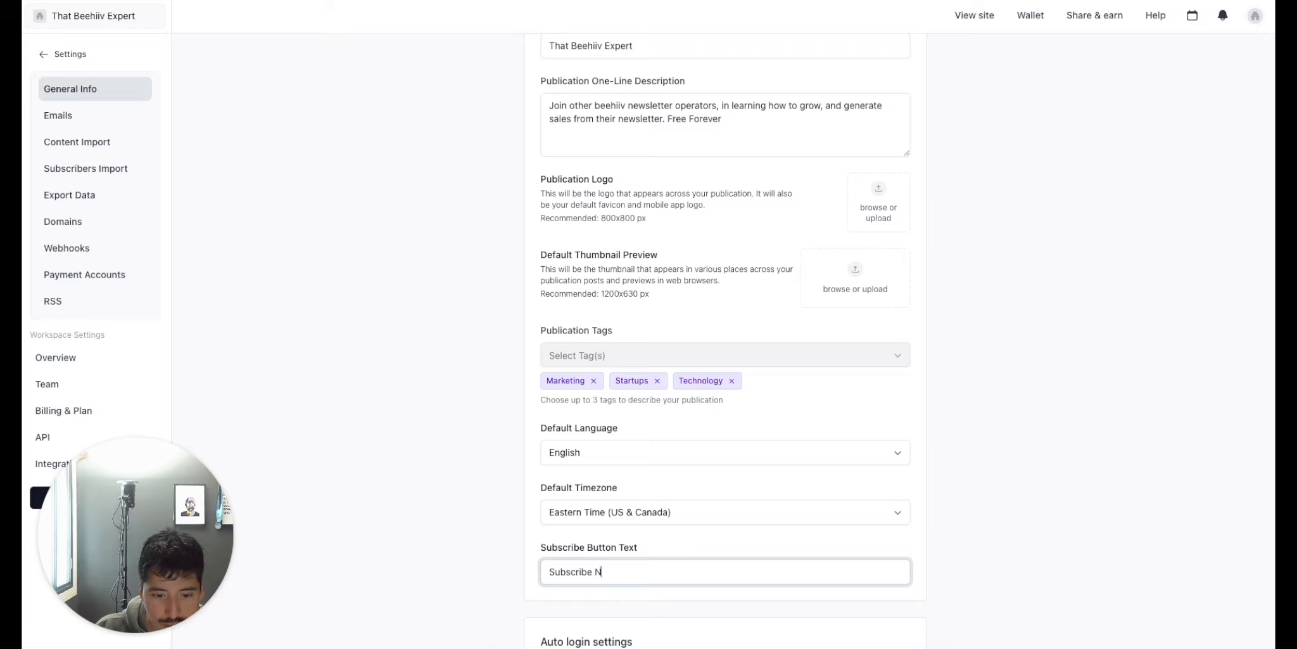
pyautogui.click(458, 564)
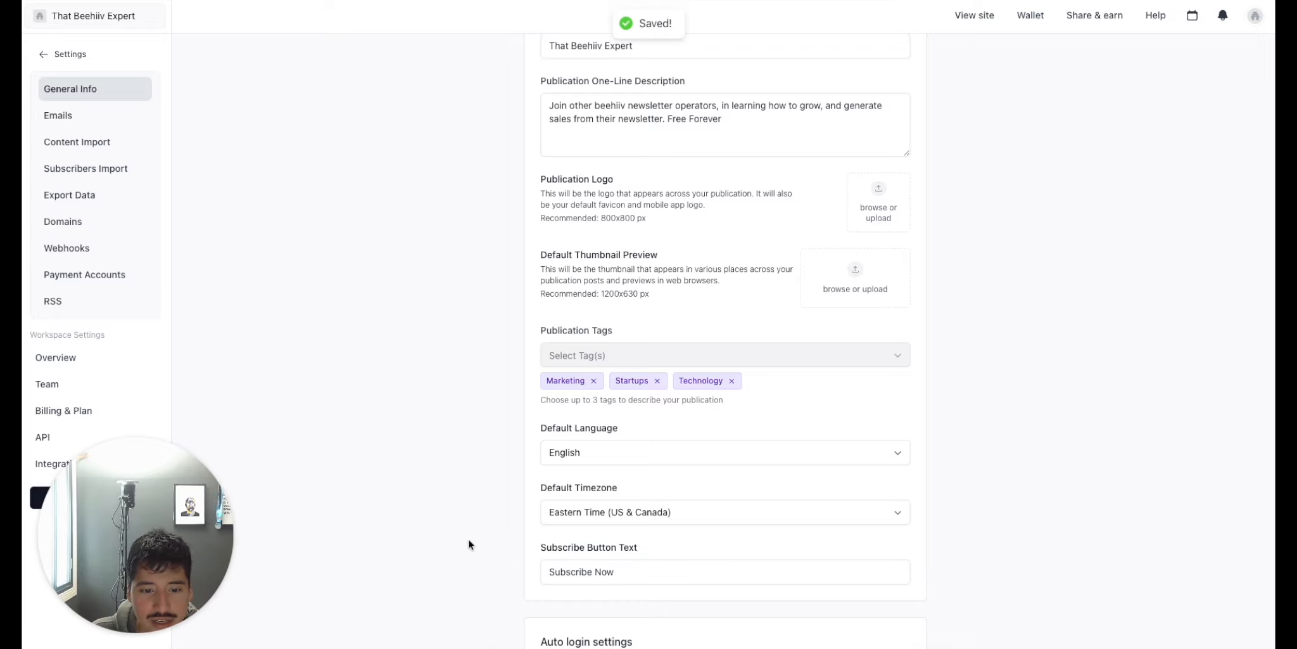
# - Review the auto login options and the read online link expiration setting
pyautogui.scroll(-3, 498, 523)
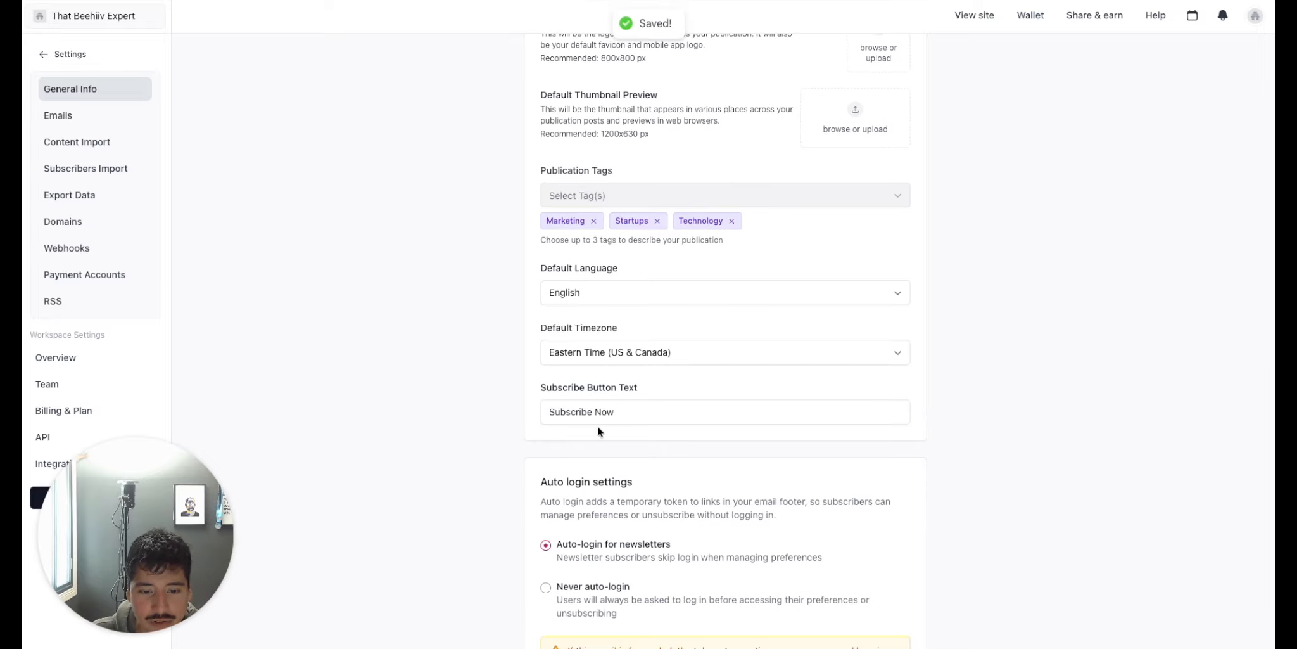
pyautogui.scroll(-2, 596, 424)
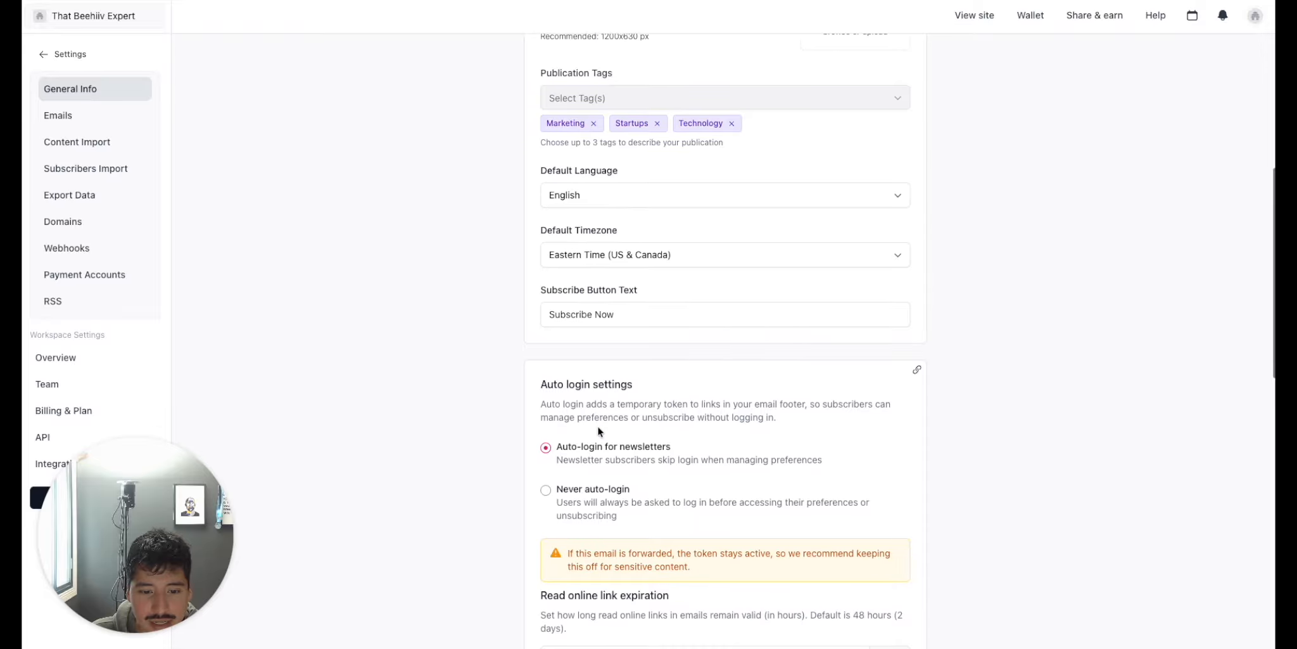
pyautogui.scroll(-1, 612, 505)
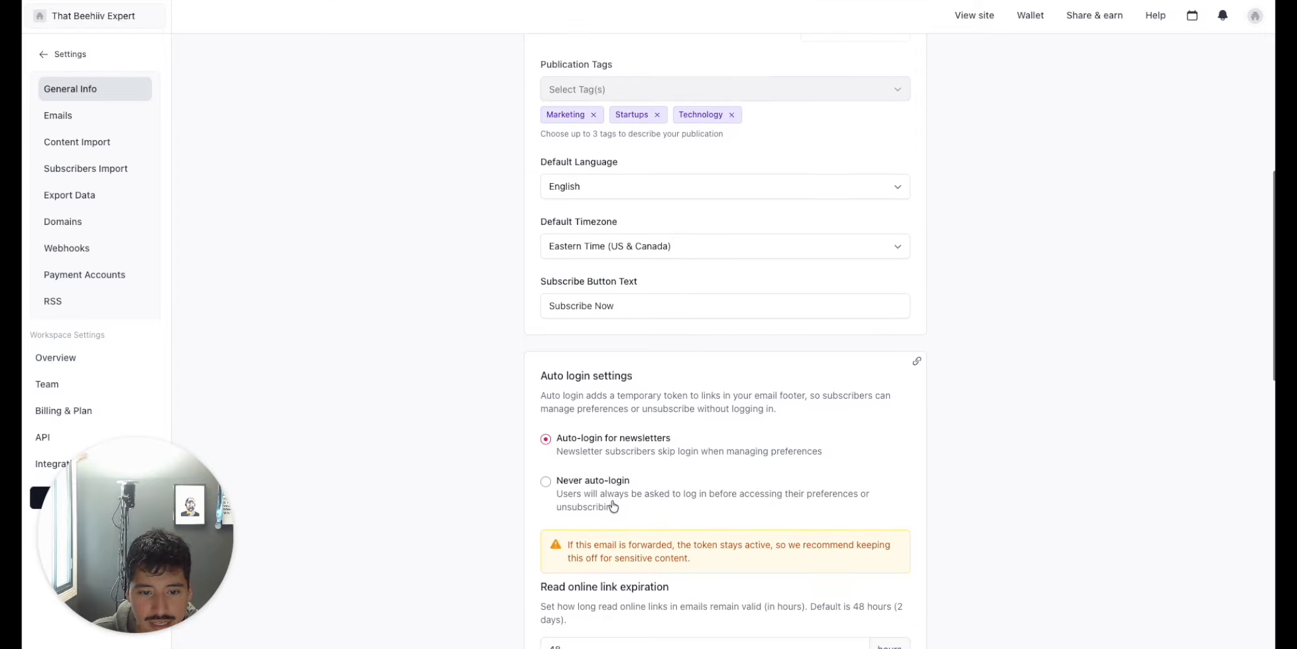
pyautogui.scroll(-1, 612, 505)
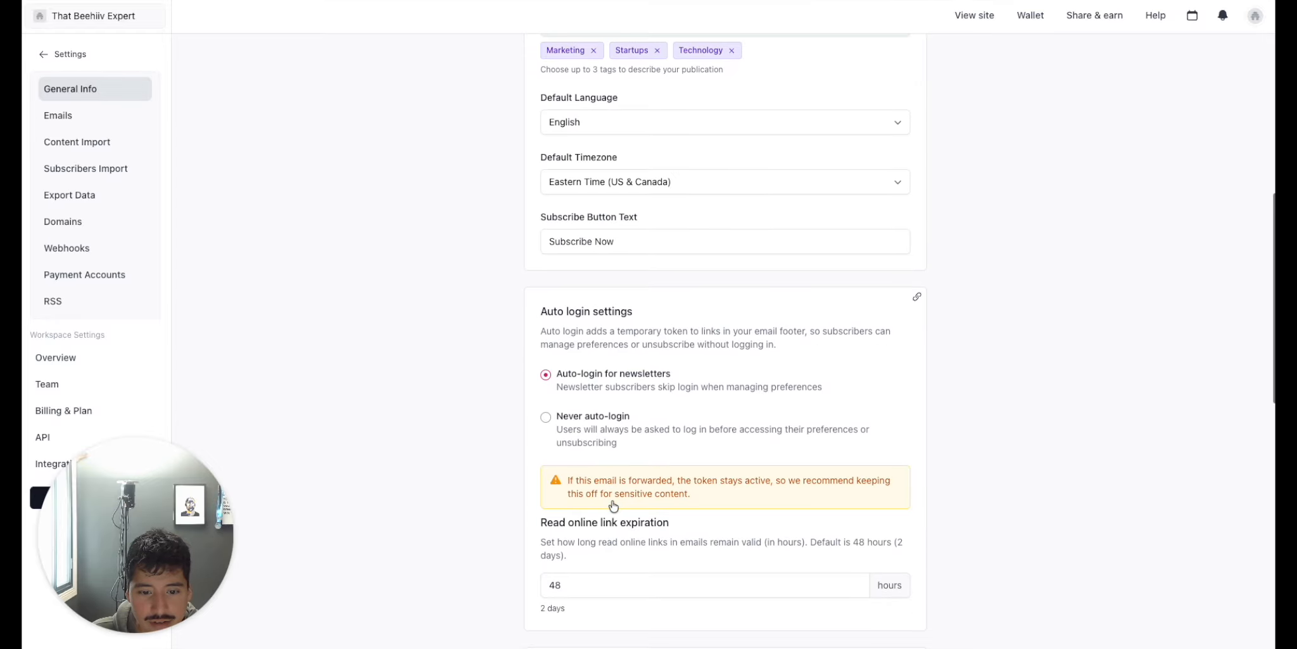
pyautogui.scroll(-1, 613, 506)
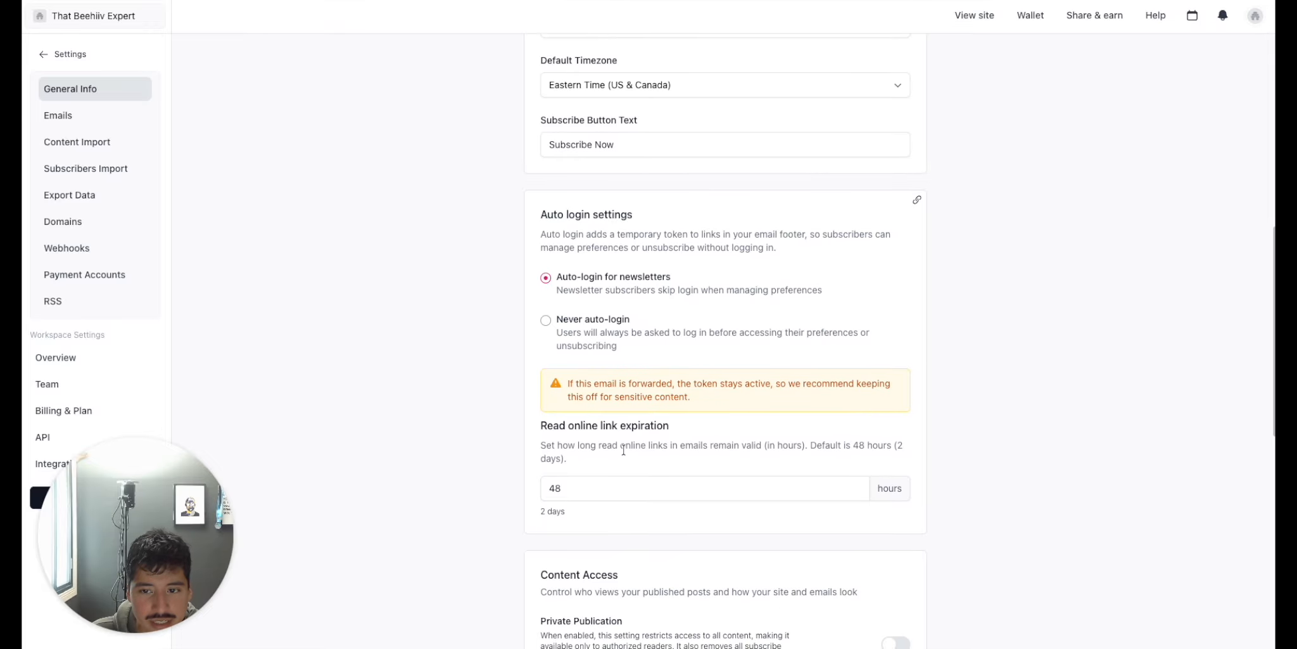
# - Examine the Content Access toggles, from Private Publication to Subscription Retention Flow, and the UTM Analytics fields
pyautogui.scroll(-2, 623, 449)
pyautogui.scroll(-2, 623, 449)
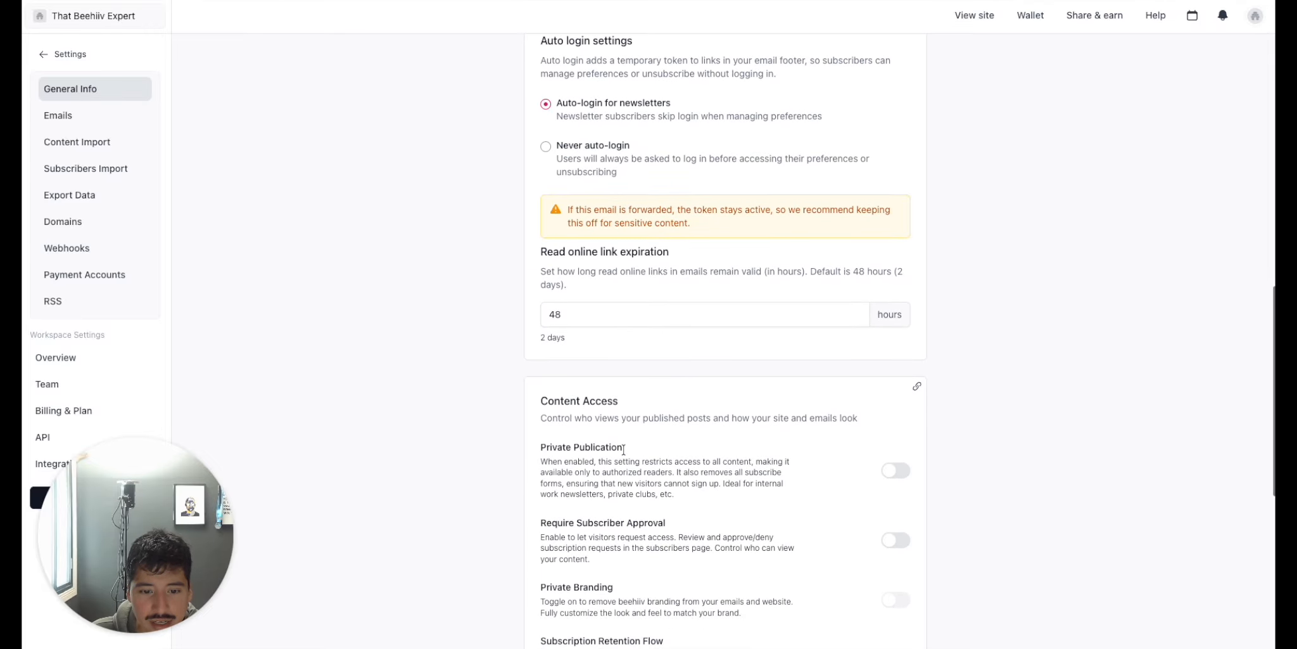
pyautogui.scroll(-1, 623, 449)
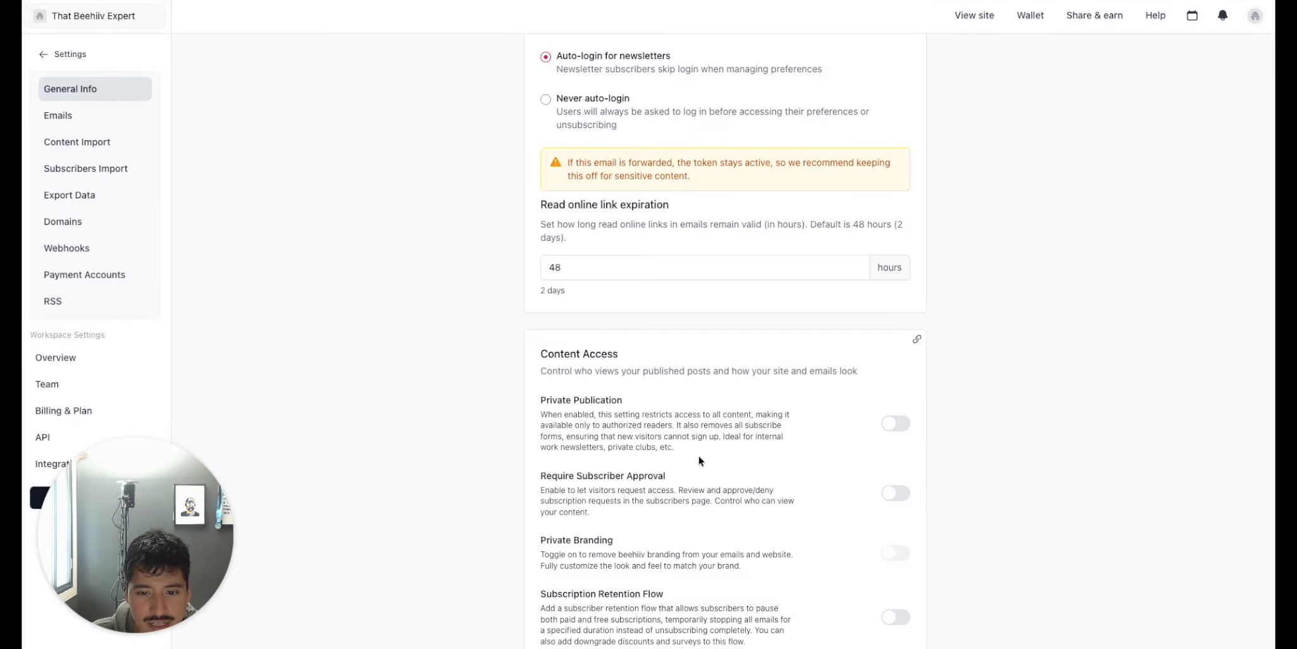
pyautogui.scroll(-1, 698, 456)
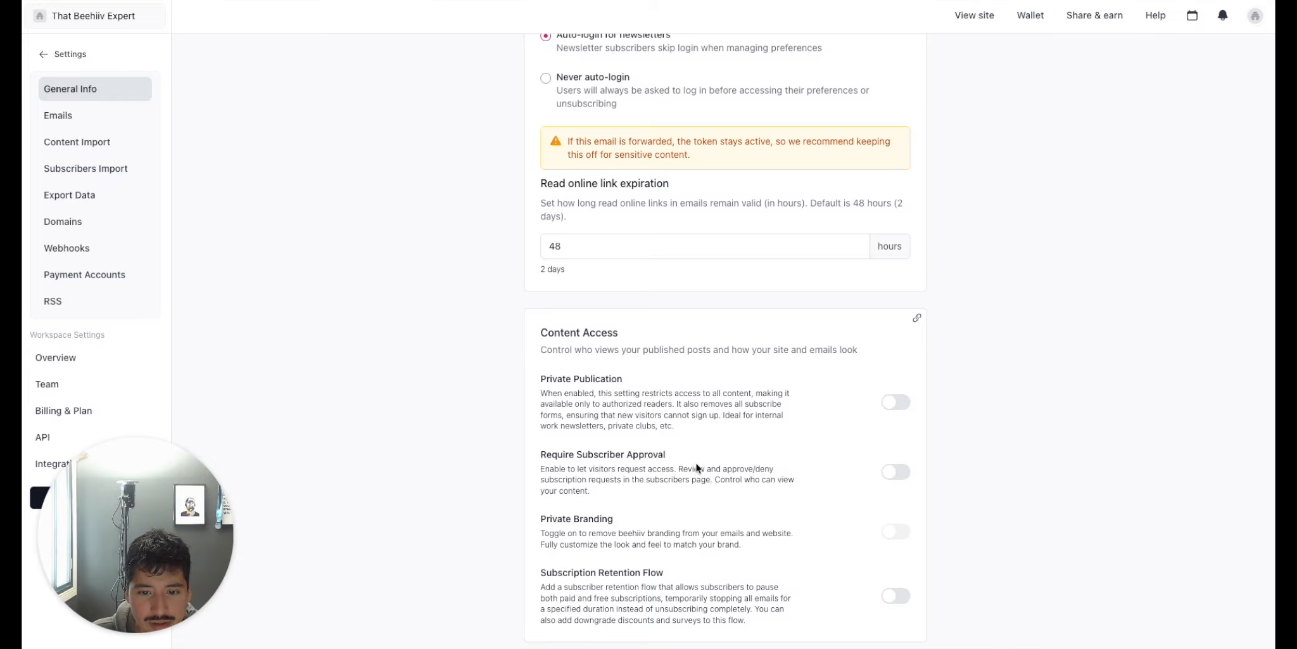
pyautogui.scroll(-1, 697, 468)
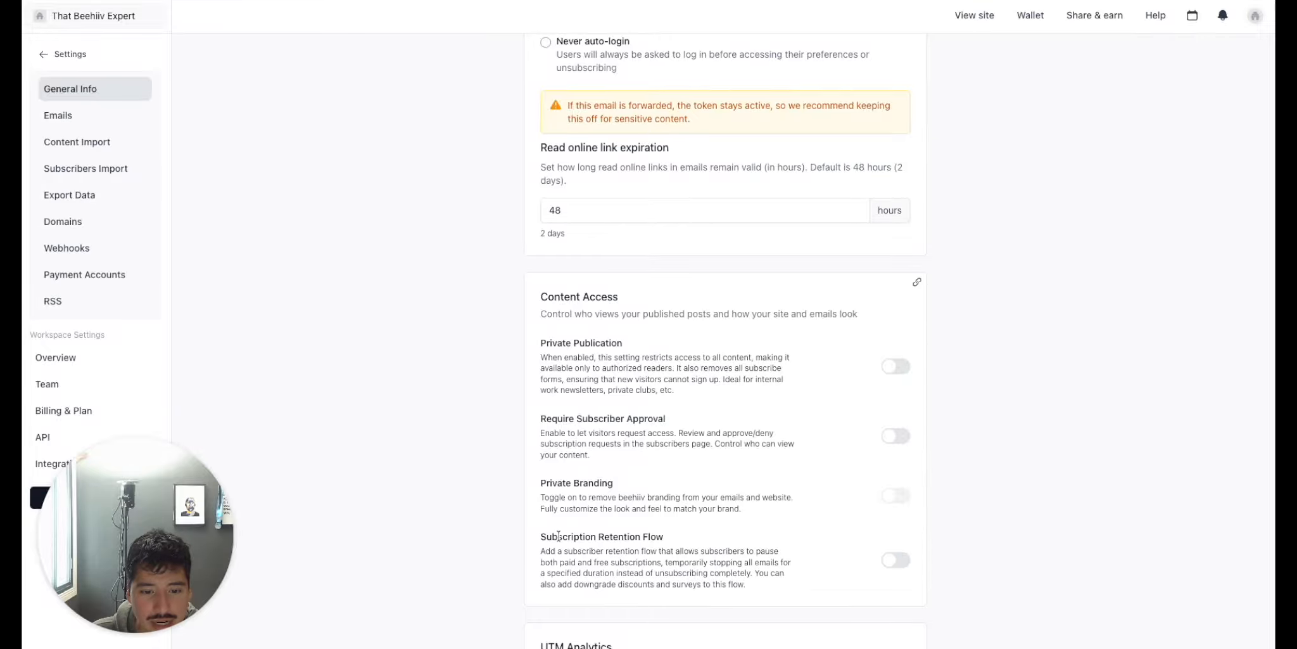
pyautogui.scroll(-2, 517, 542)
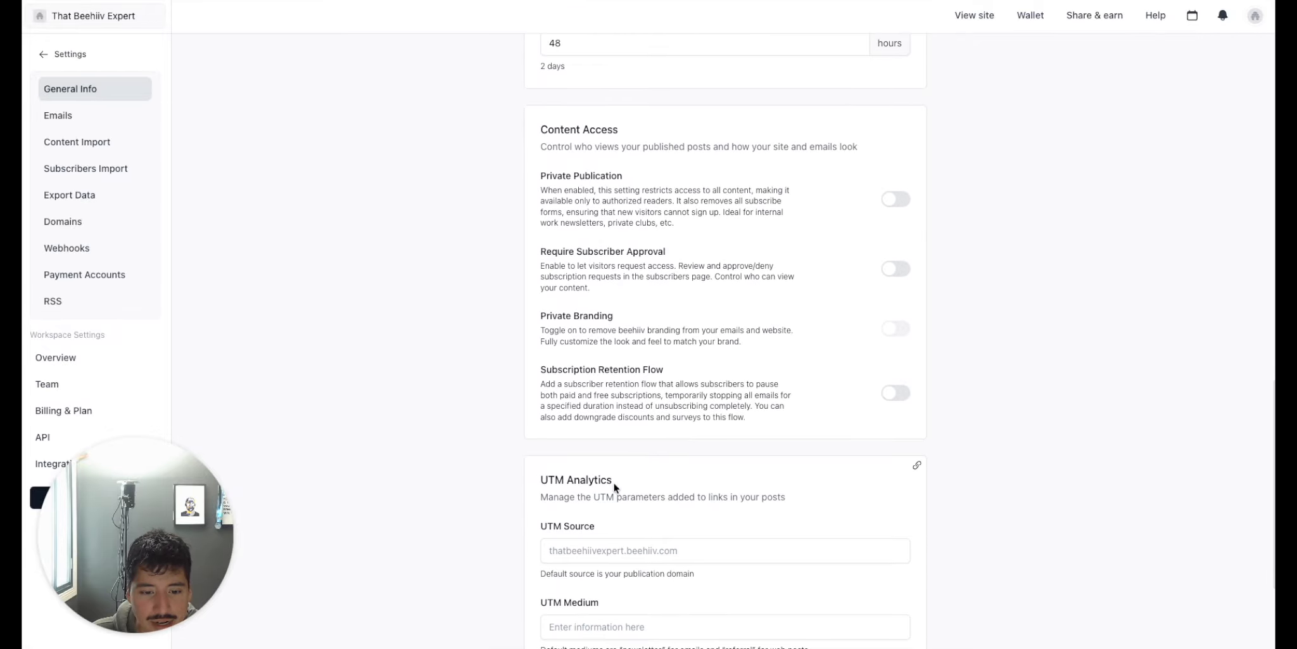
pyautogui.scroll(-3, 614, 482)
pyautogui.scroll(1, 614, 485)
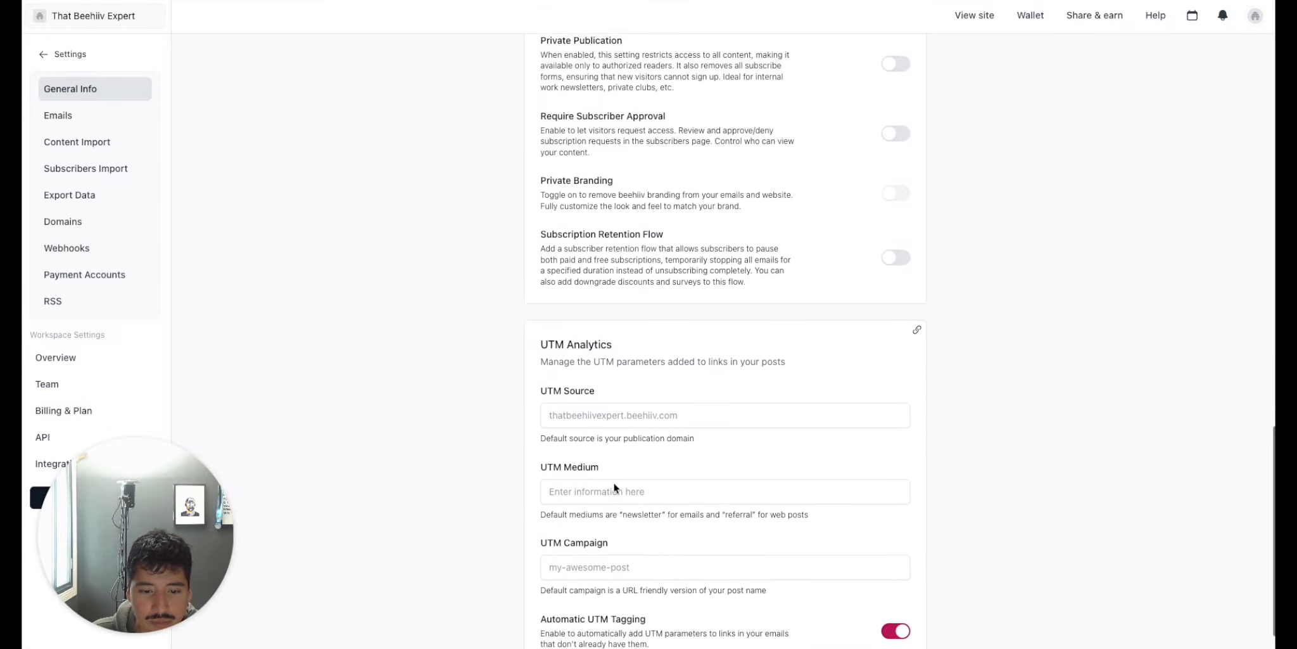
# - Recheck the general information of the publication and open its Emails settings
pyautogui.scroll(4, 729, 503)
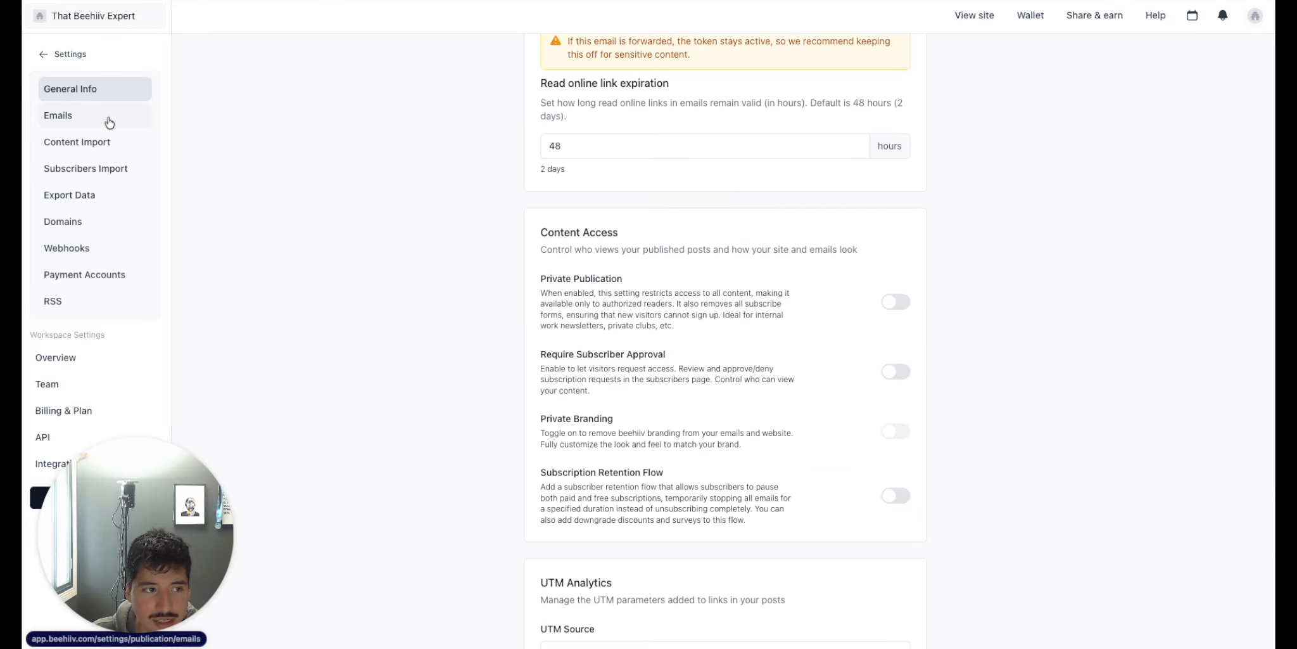
pyautogui.scroll(15, 516, 240)
pyautogui.scroll(-1, 517, 240)
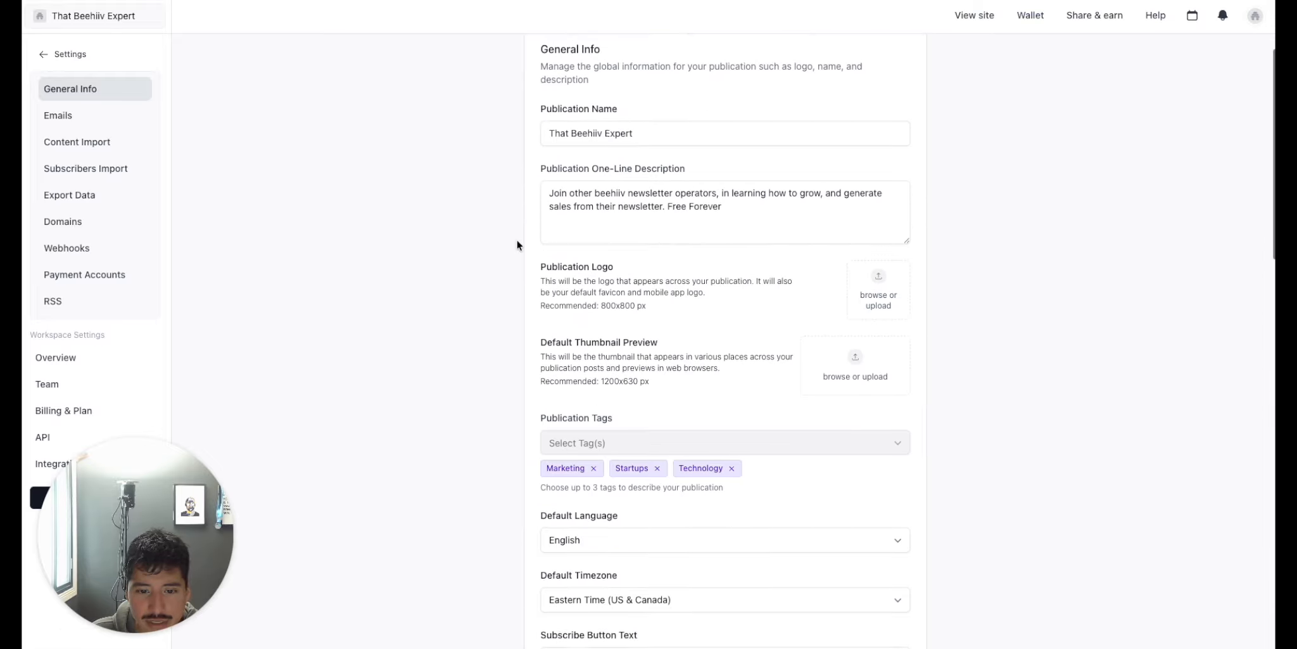
pyautogui.scroll(-5, 516, 240)
pyautogui.scroll(6, 517, 240)
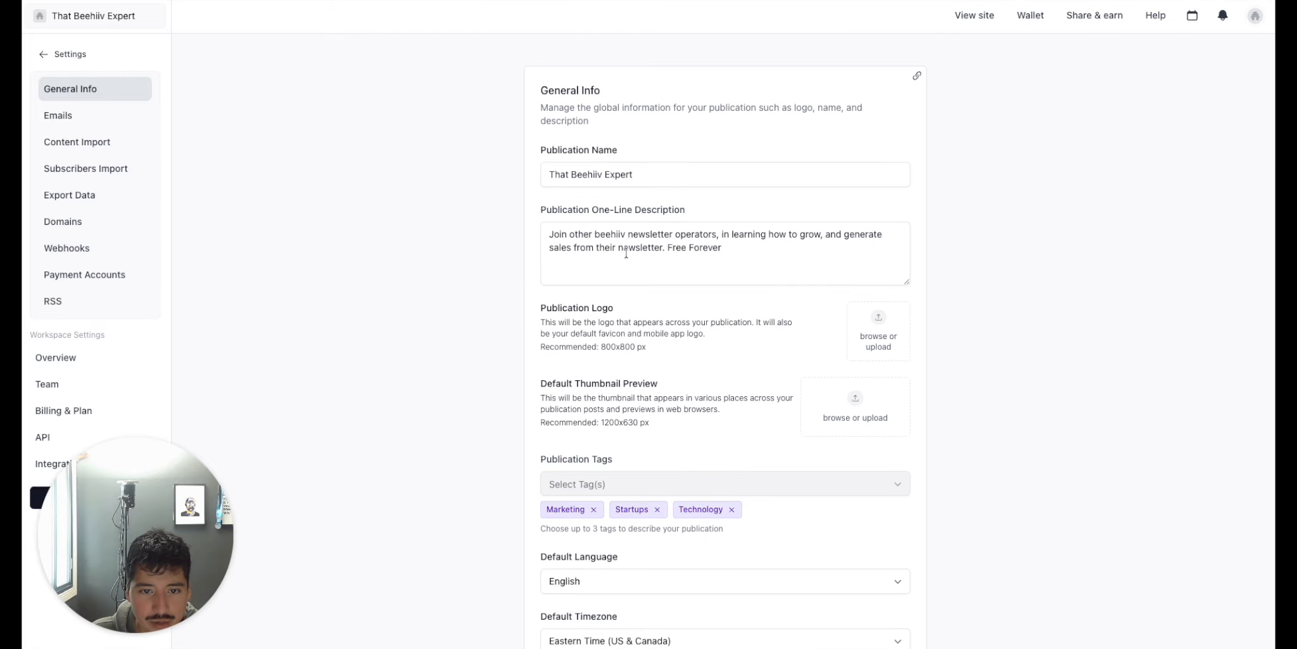
pyautogui.click(87, 120)
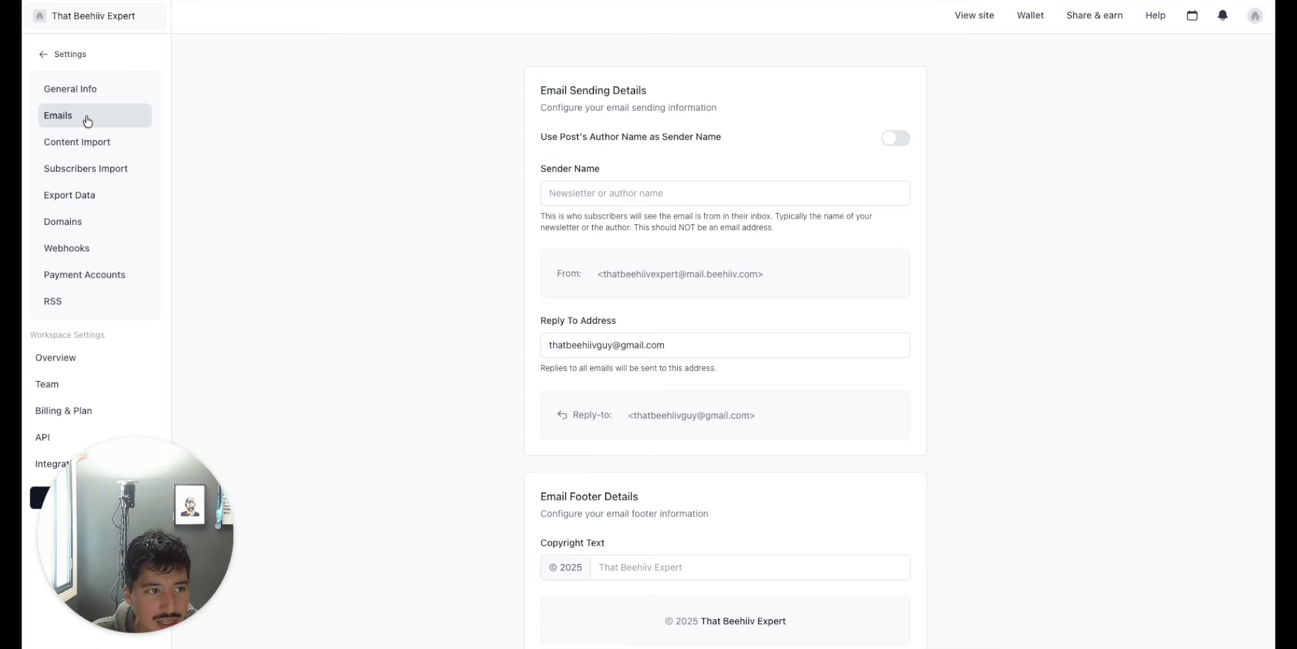
# - Enter the author's first name as the sender name in the email sending details
pyautogui.click(563, 198)
pyautogui.click(519, 211)
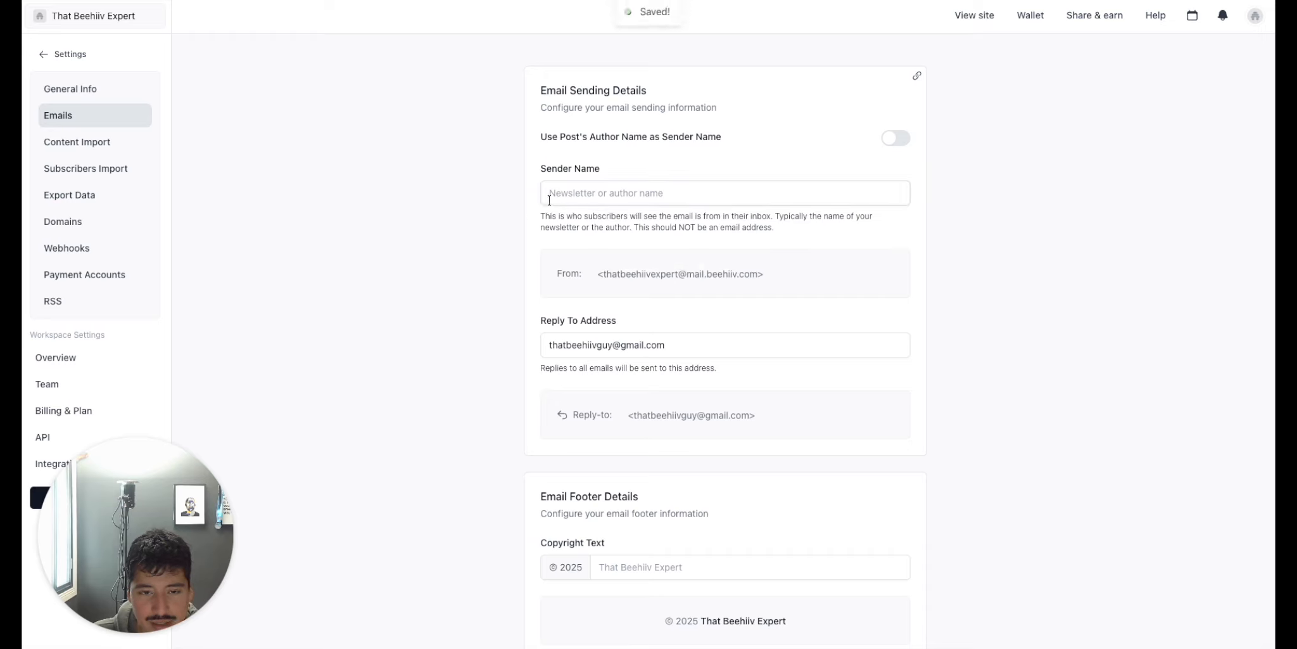
pyautogui.click(570, 188)
pyautogui.write('Daniel')
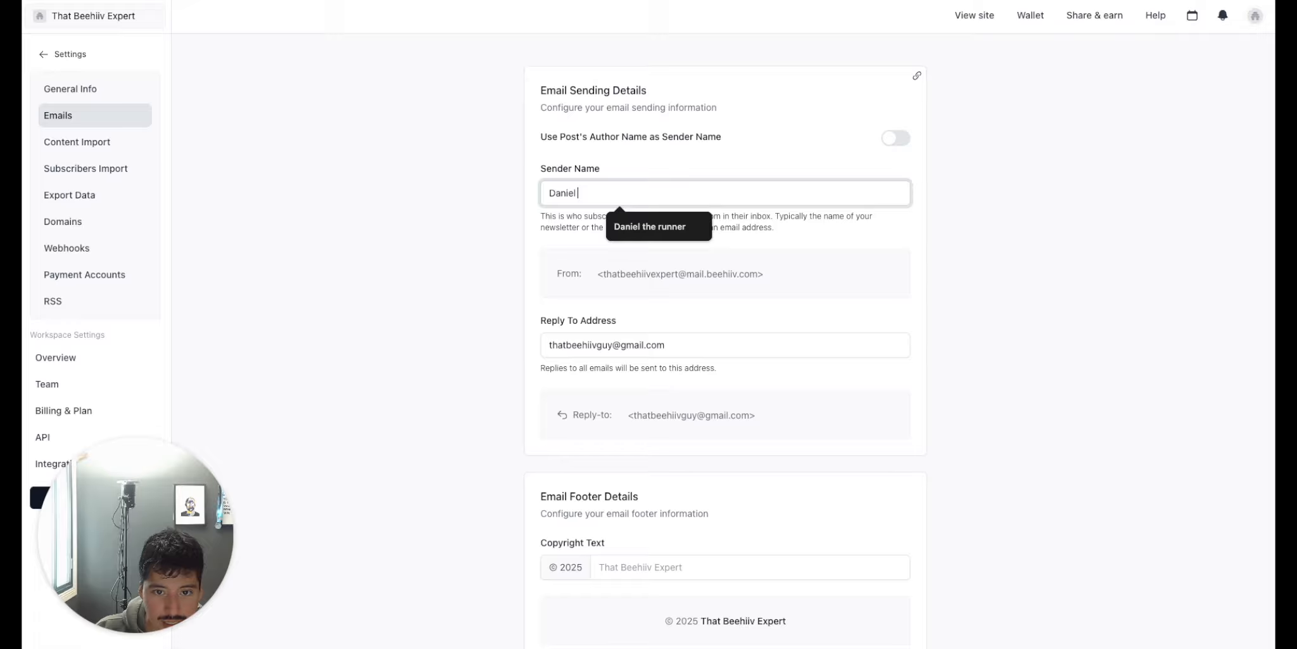
pyautogui.click(488, 215)
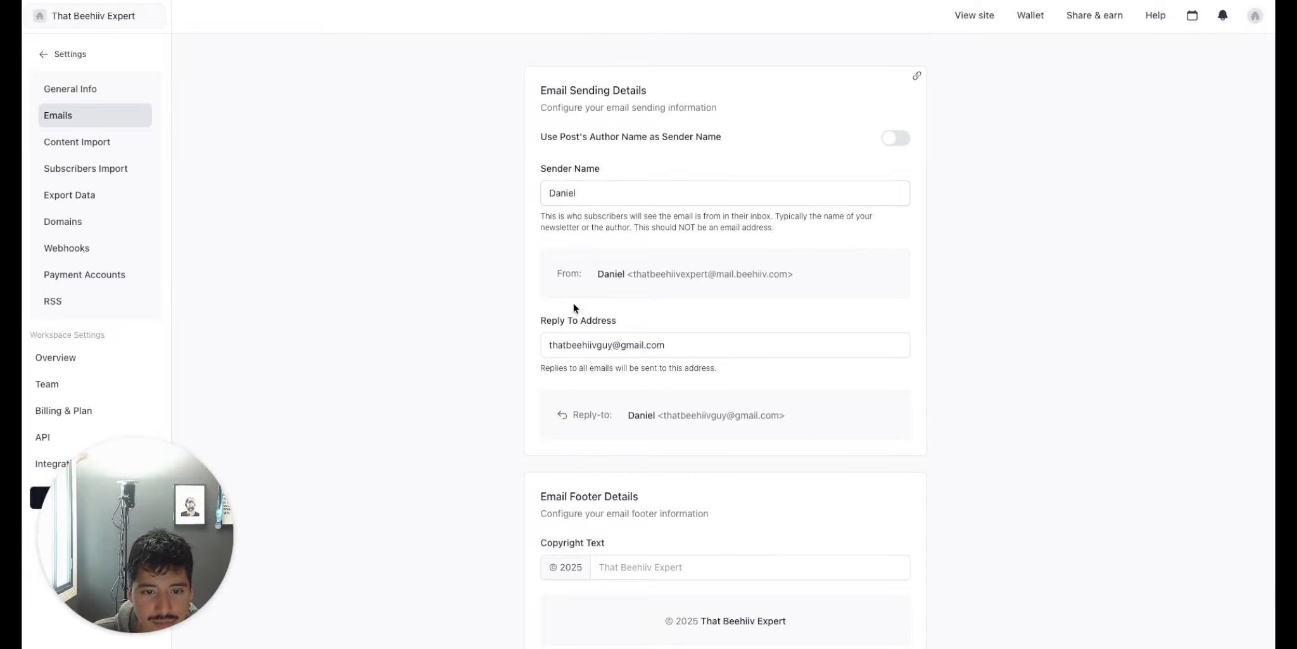
# - Replace the sender name with "that beehiiv guy", reusing the username part of the reply-to address, and save it
pyautogui.moveTo(613, 344); pyautogui.dragTo(519, 343)
pyautogui.hotkey('ctrl', 'c')
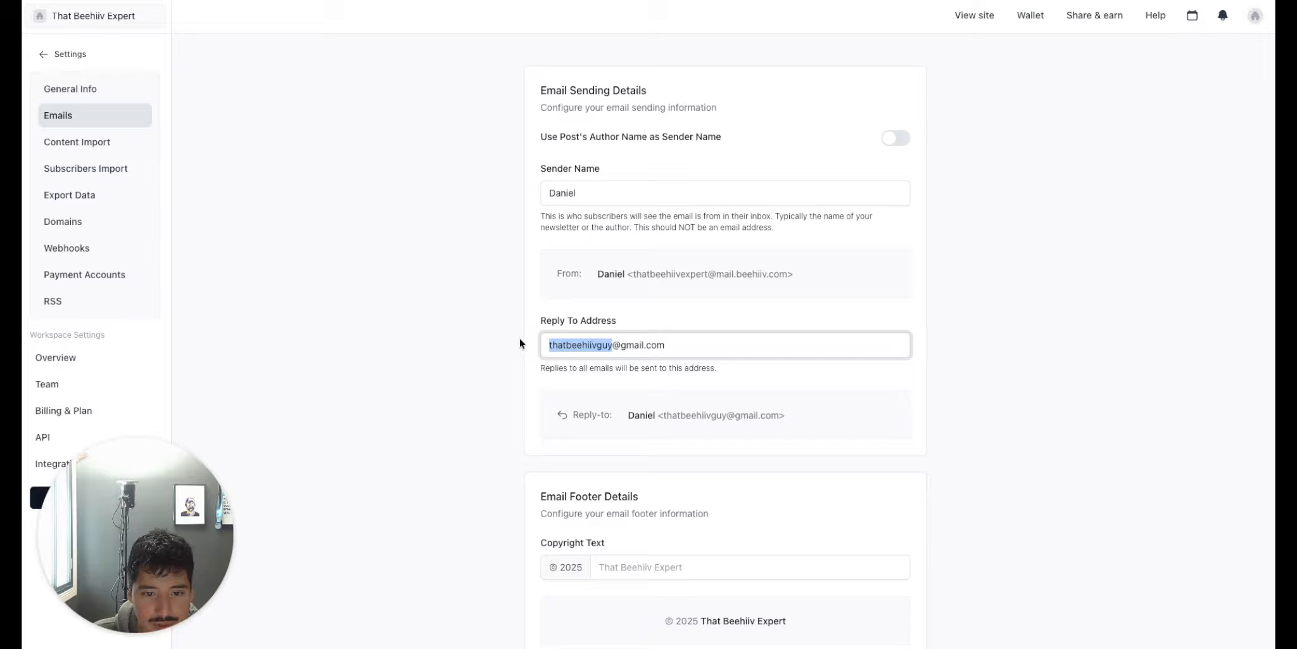
pyautogui.click(600, 185)
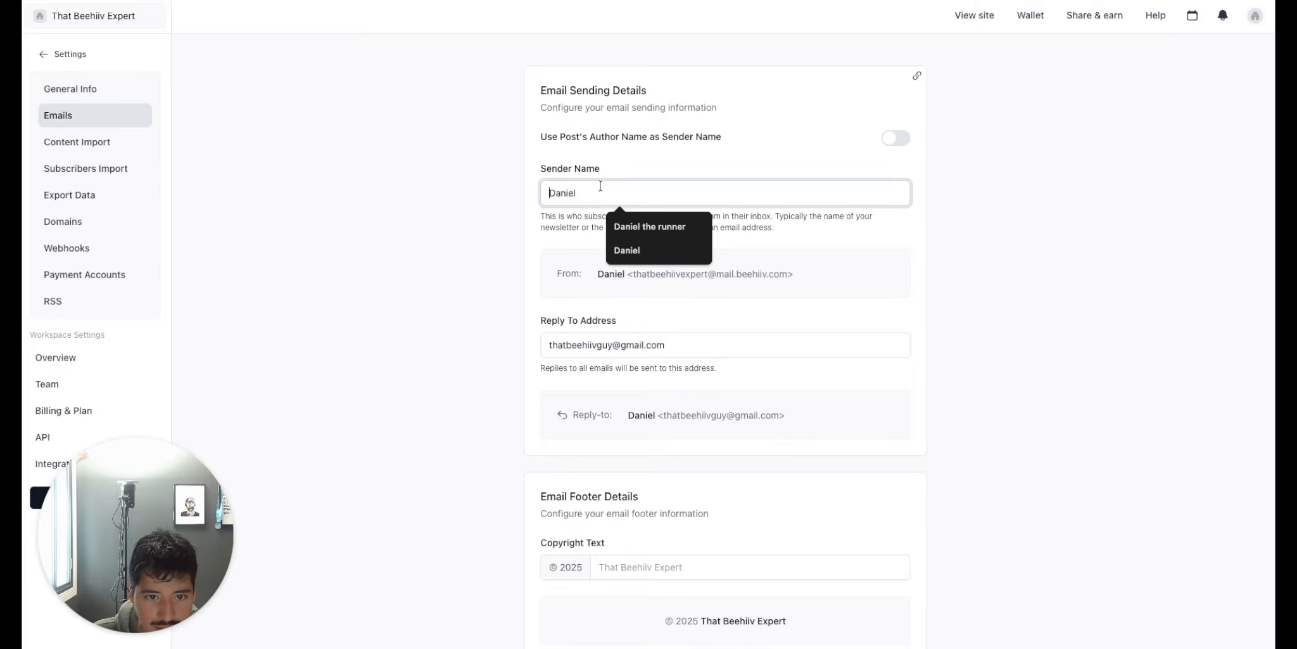
pyautogui.moveTo(537, 184); pyautogui.dragTo(608, 190)
pyautogui.hotkey('ctrl', 'v')
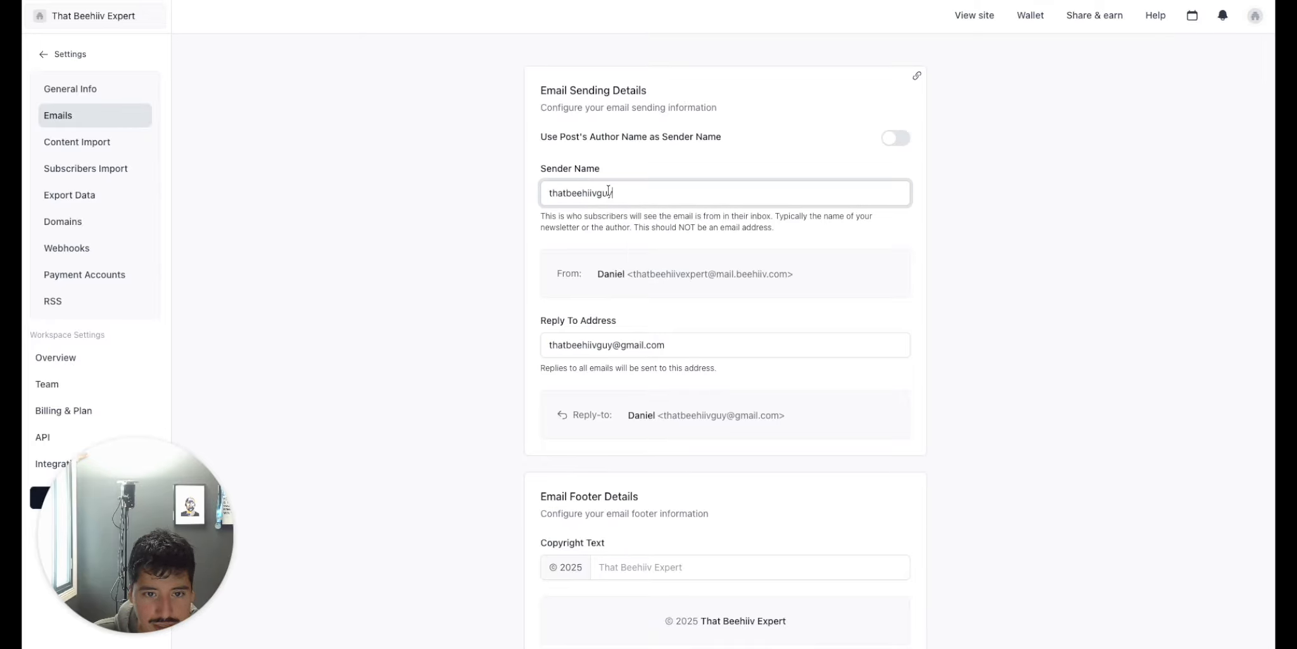
pyautogui.click(565, 192)
pyautogui.click(596, 193)
pyautogui.click(501, 224)
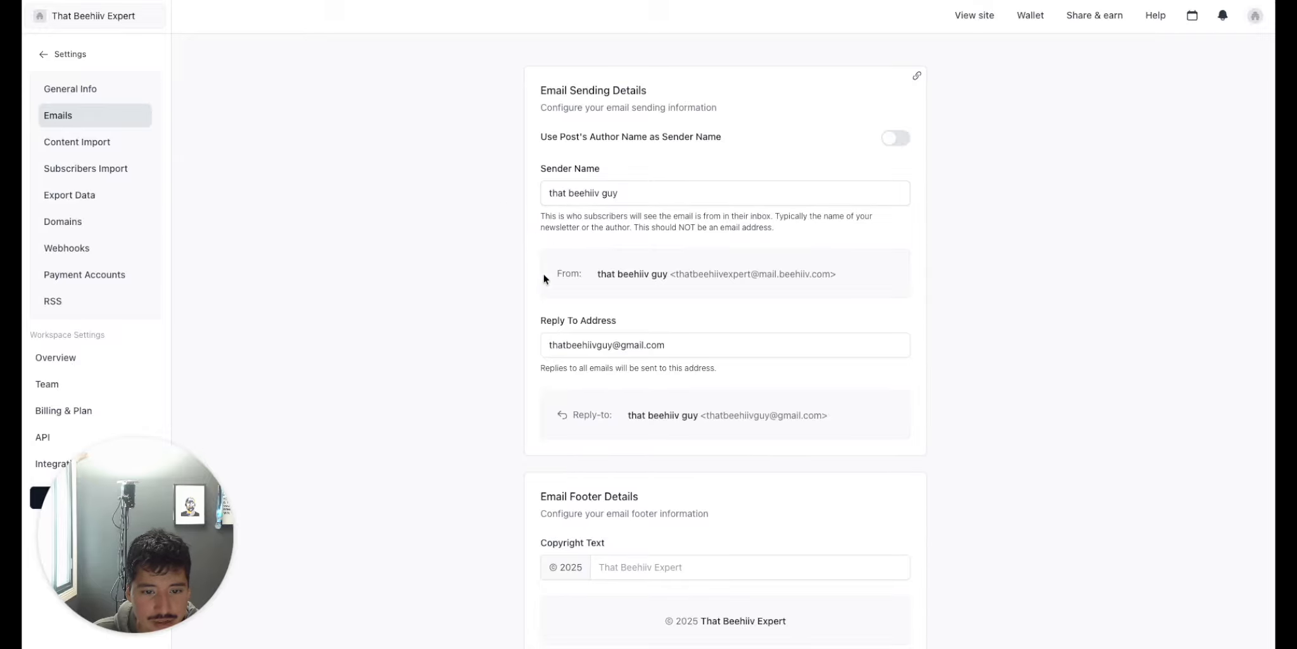
# - Compare the From address with the Reply To Address in the email sending details
pyautogui.scroll(-2, 533, 301)
pyautogui.scroll(-2, 533, 297)
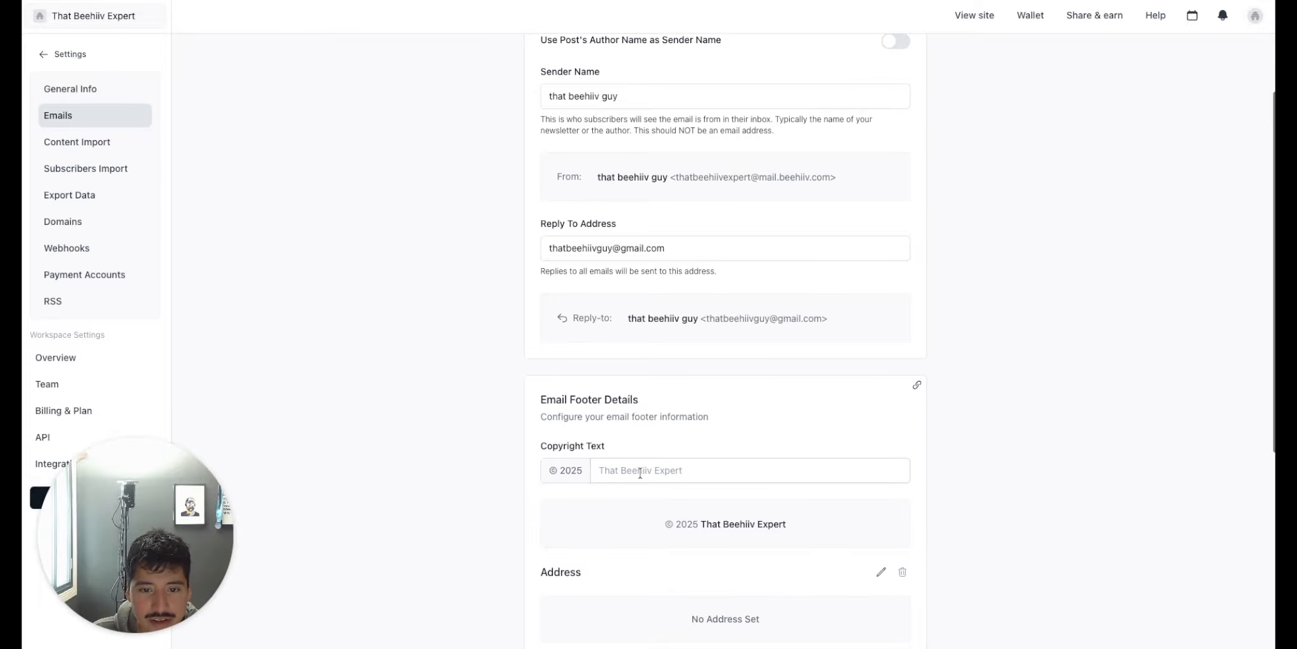
pyautogui.scroll(-3, 640, 473)
pyautogui.scroll(-2, 640, 473)
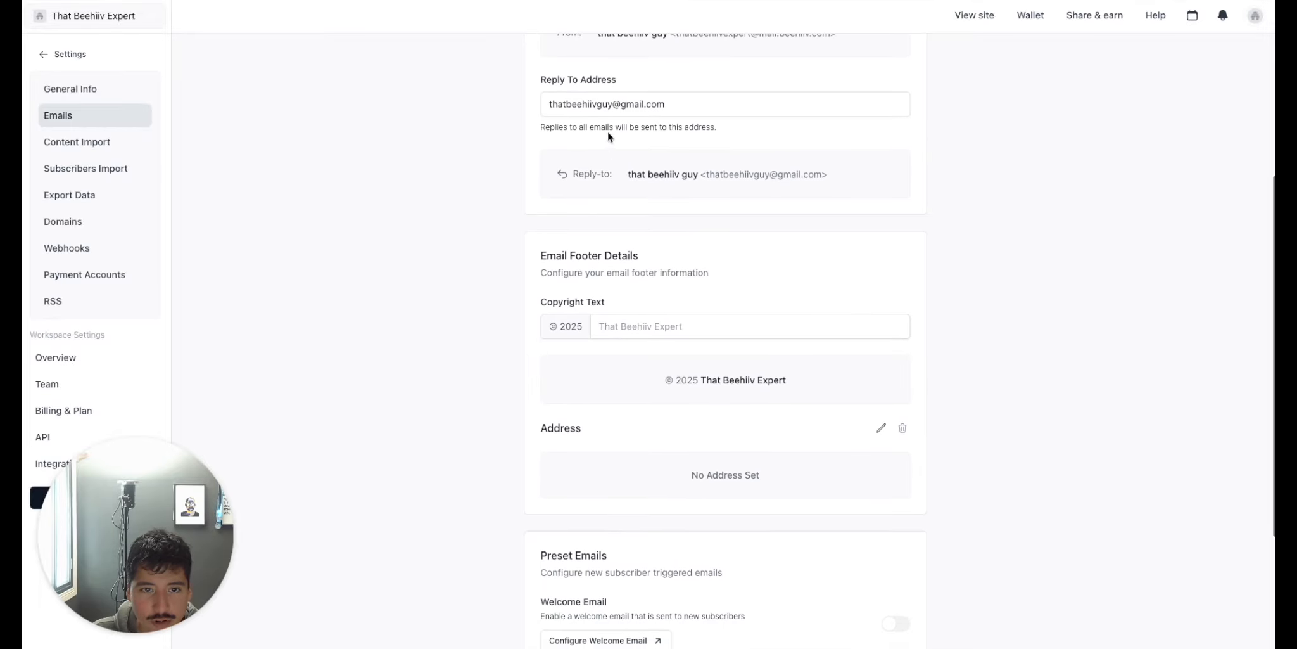
pyautogui.scroll(6, 595, 190)
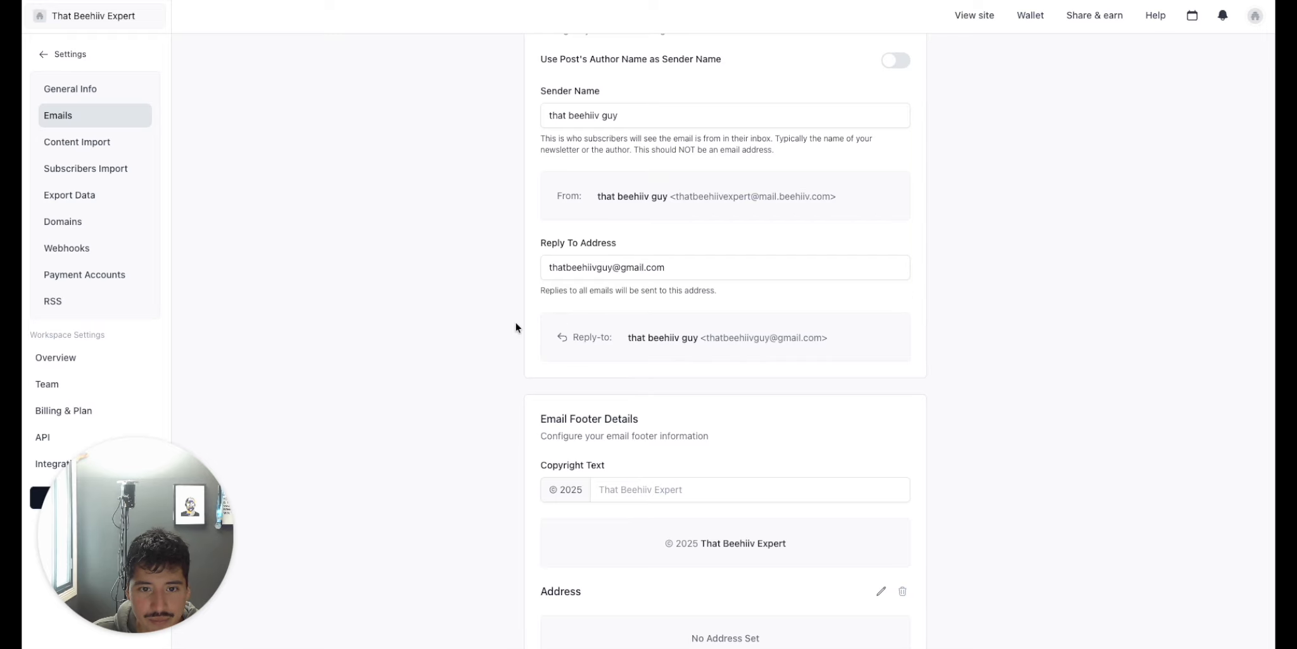
pyautogui.scroll(1, 516, 327)
pyautogui.moveTo(709, 229); pyautogui.dragTo(802, 227)
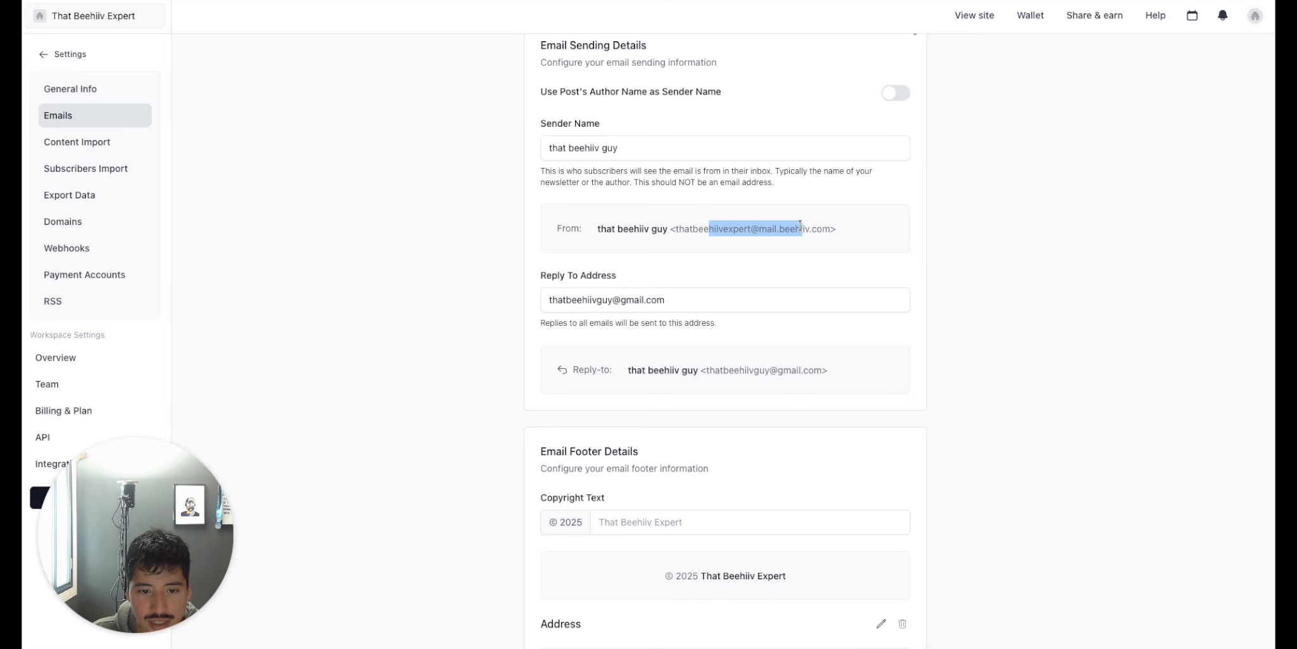
pyautogui.doubleClick(604, 272)
pyautogui.click(525, 317)
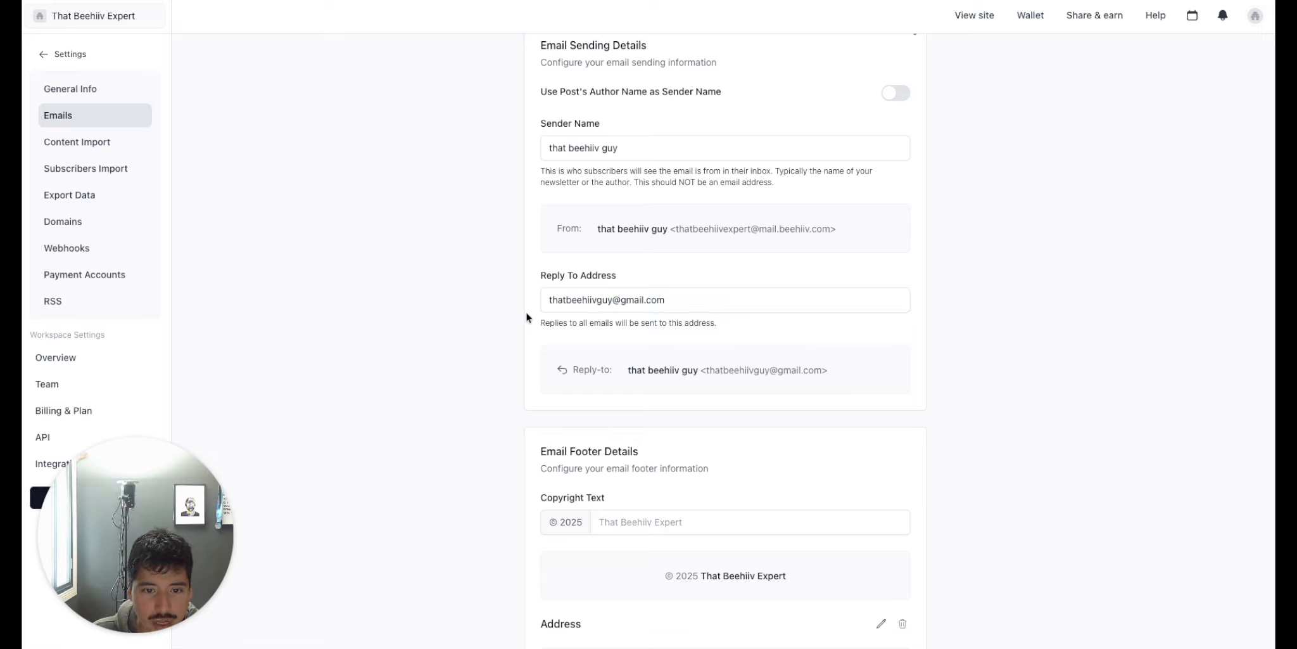
pyautogui.moveTo(663, 228); pyautogui.dragTo(760, 228)
pyautogui.doubleClick(582, 300)
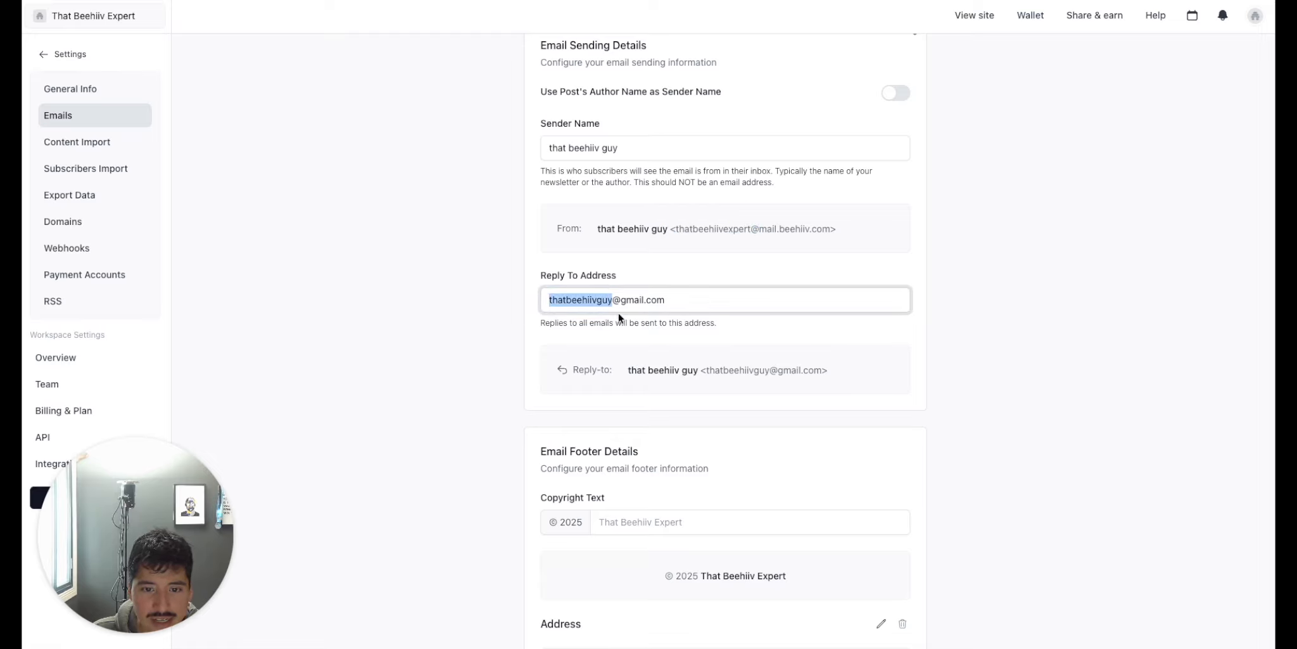
# - Examine the email footer details and the preset emails: Welcome Email, Double Opt in Email and Smart Nudge
pyautogui.scroll(-2, 574, 417)
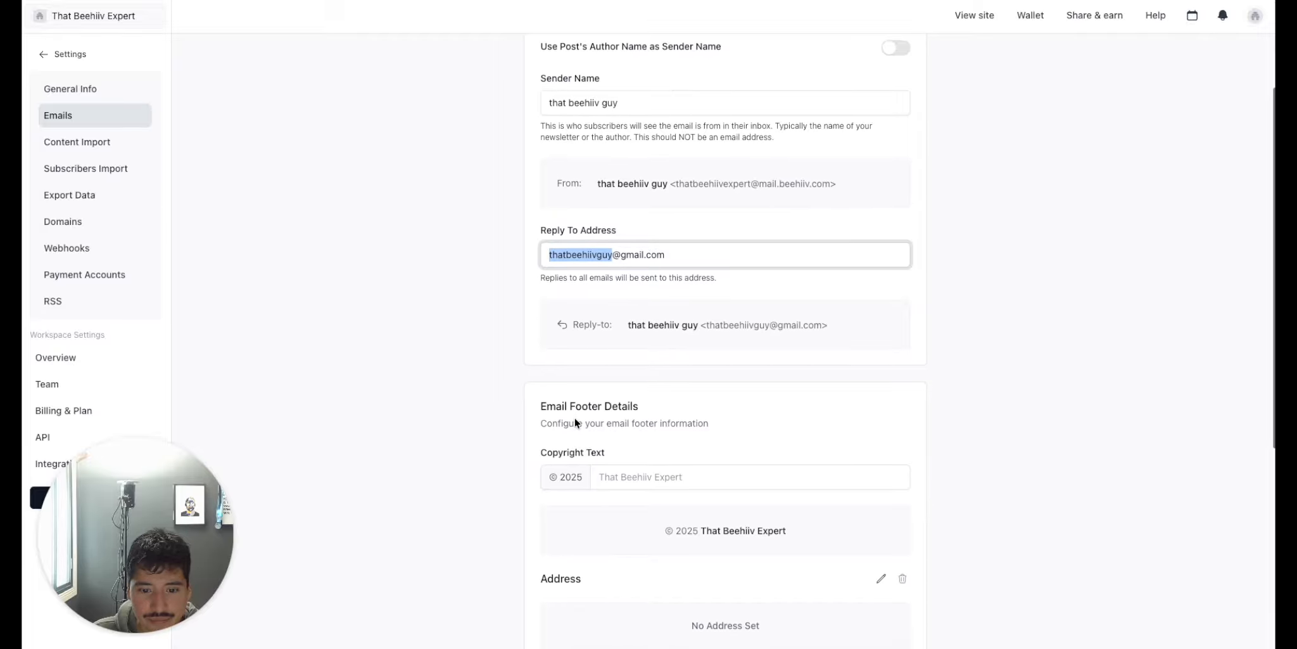
pyautogui.scroll(-3, 574, 417)
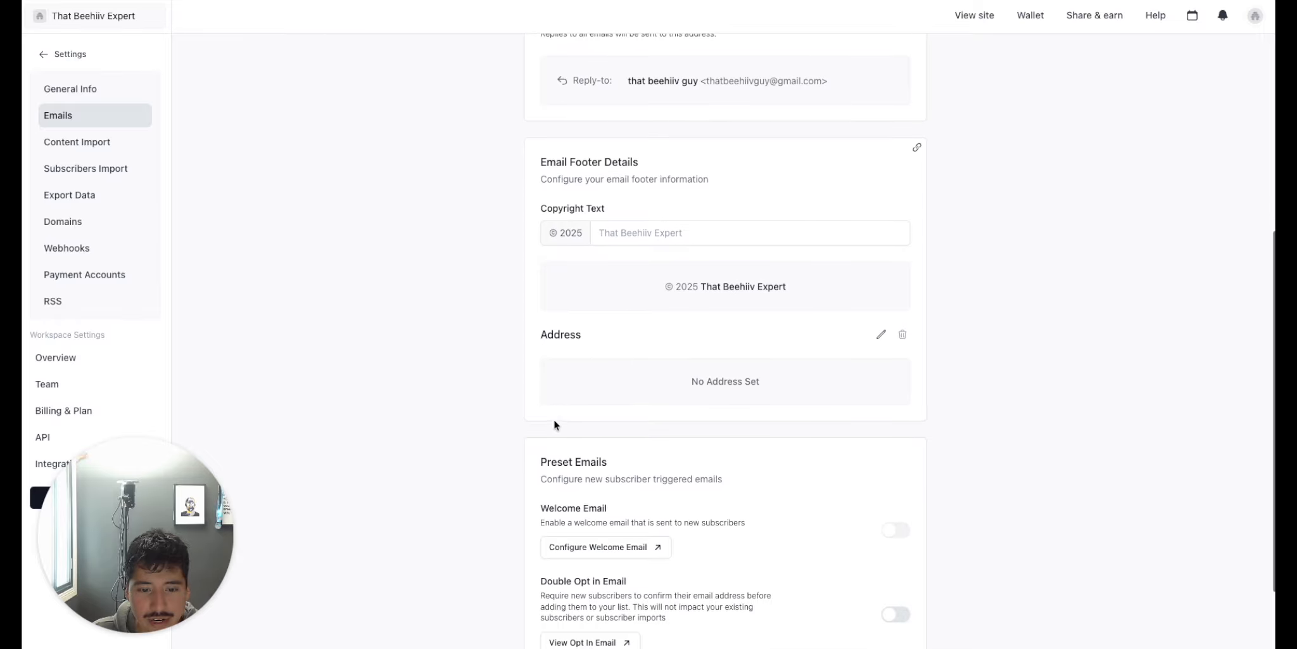
pyautogui.scroll(-2, 509, 434)
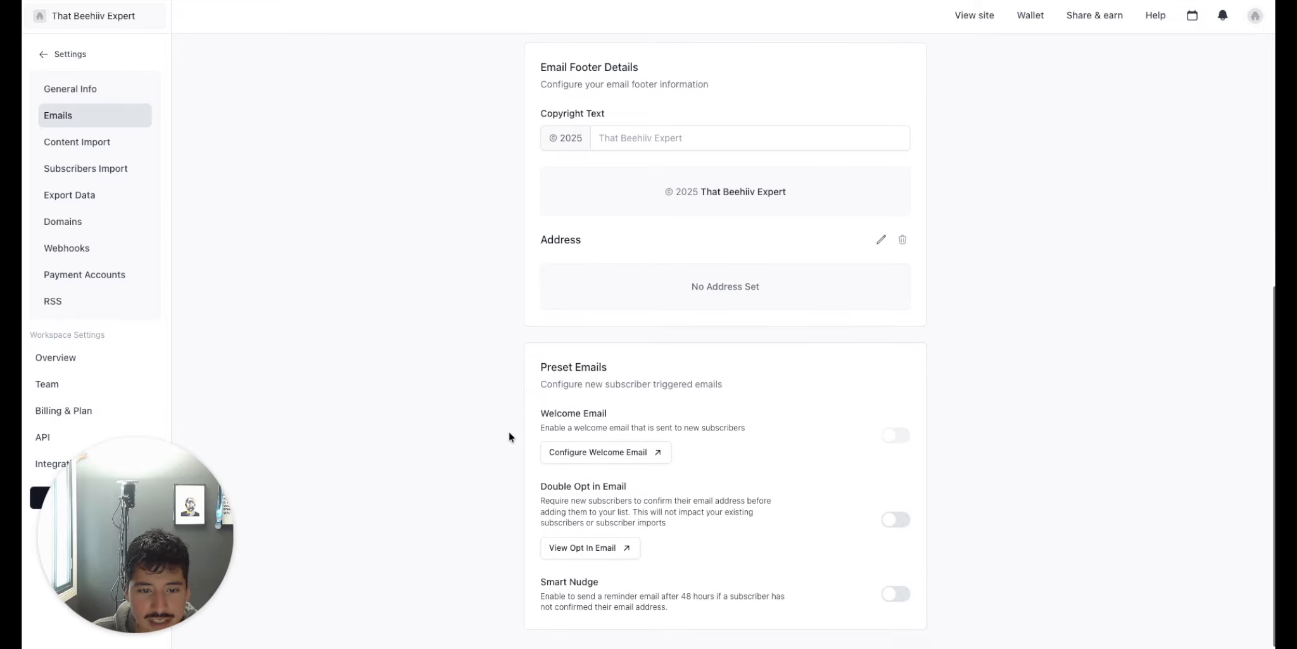
pyautogui.scroll(-1, 574, 373)
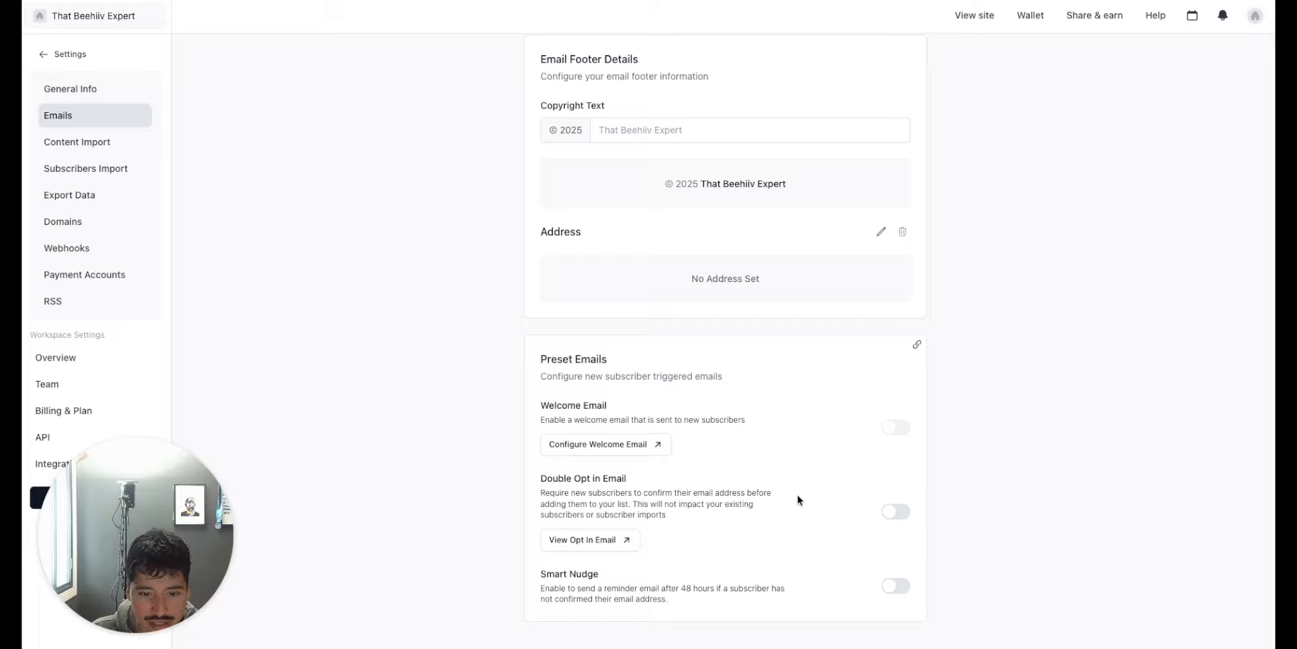
pyautogui.moveTo(628, 479)
pyautogui.mouseDown()
pyautogui.moveTo(540, 478)
pyautogui.moveTo(628, 480)
pyautogui.mouseUp()
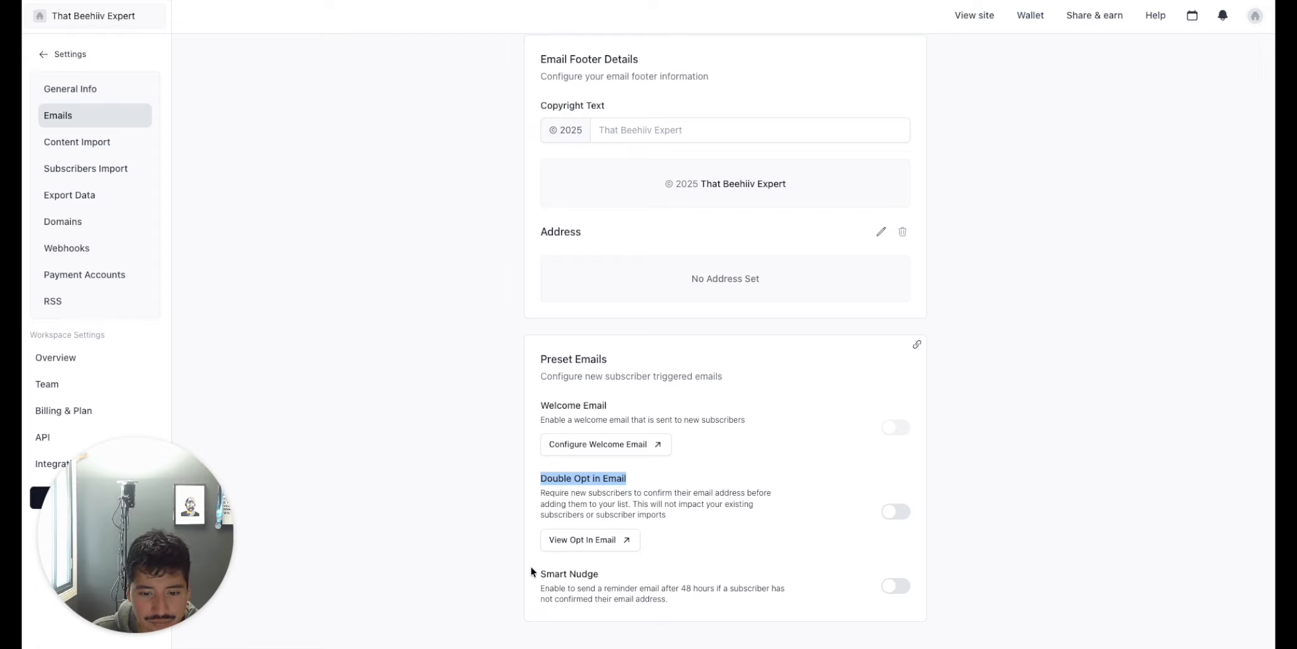
pyautogui.click(757, 598)
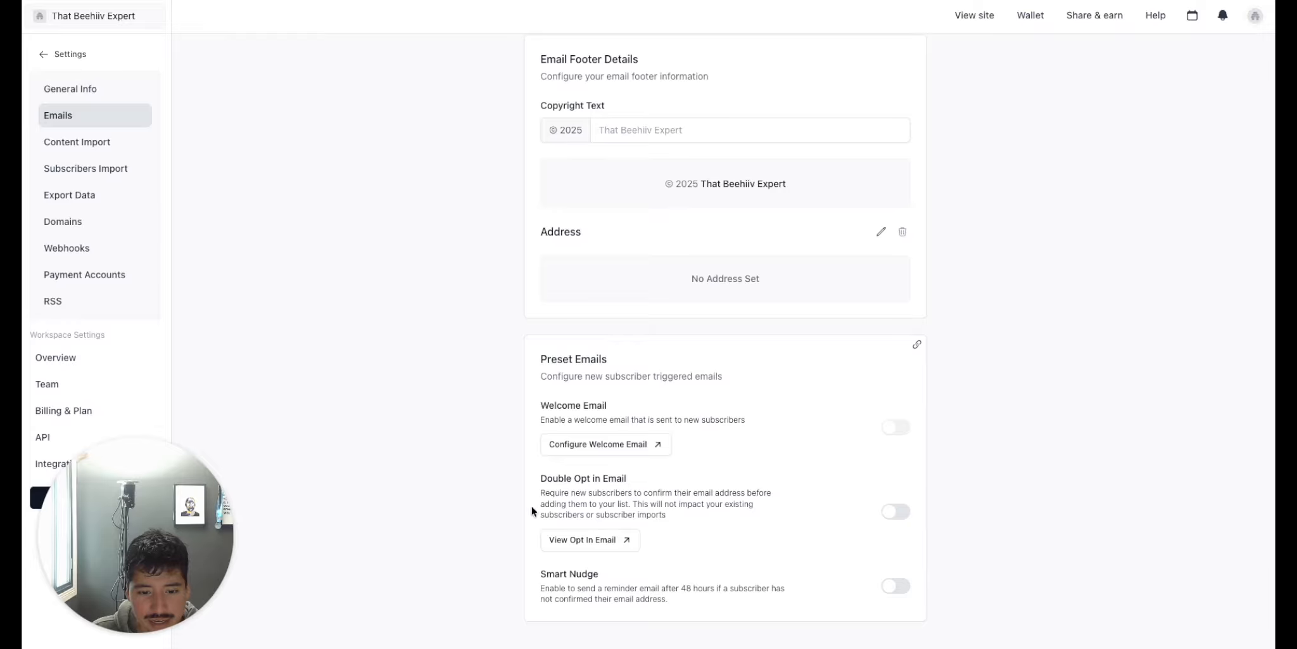
pyautogui.scroll(3, 532, 510)
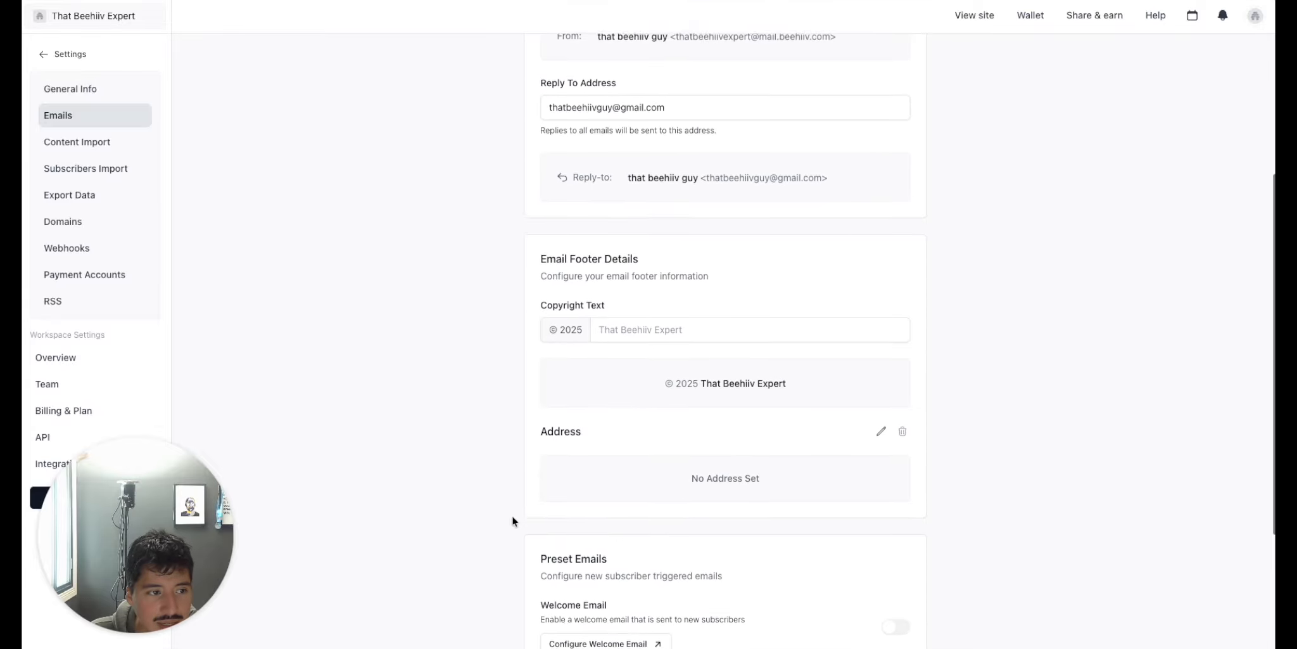
pyautogui.scroll(4, 512, 520)
pyautogui.scroll(-7, 512, 521)
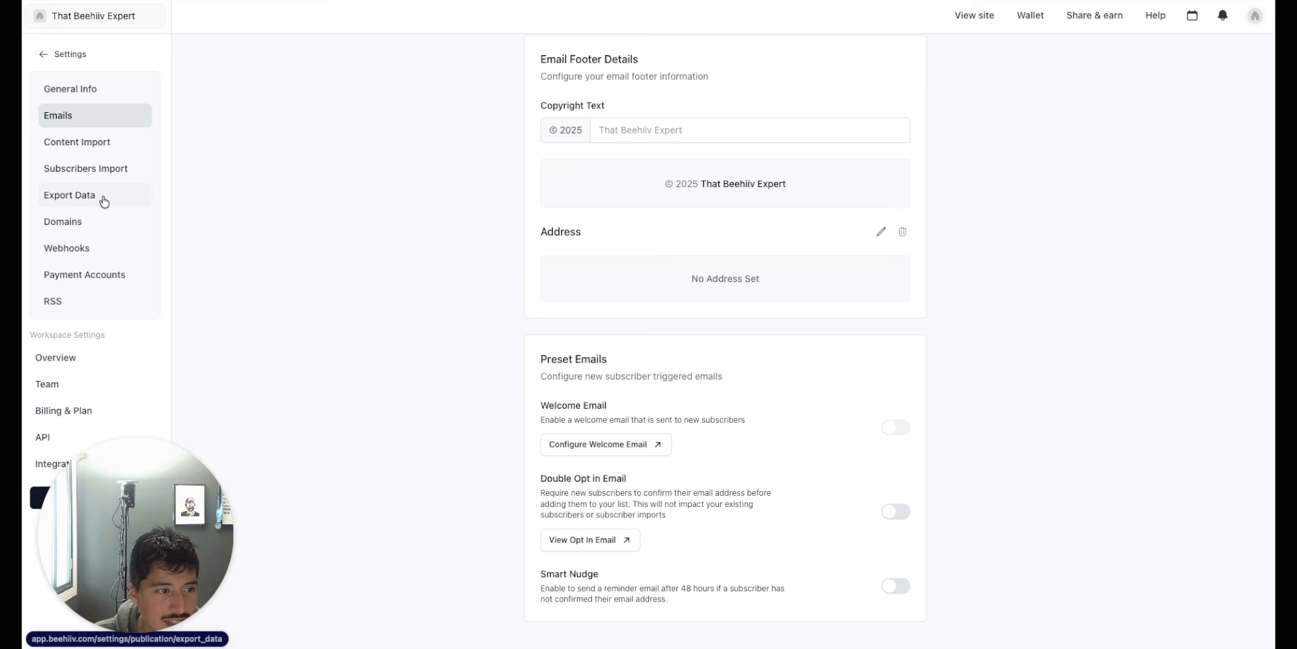
# - Open the Domains settings and review the custom domain, web subdomain and email subdomain options
pyautogui.click(104, 230)
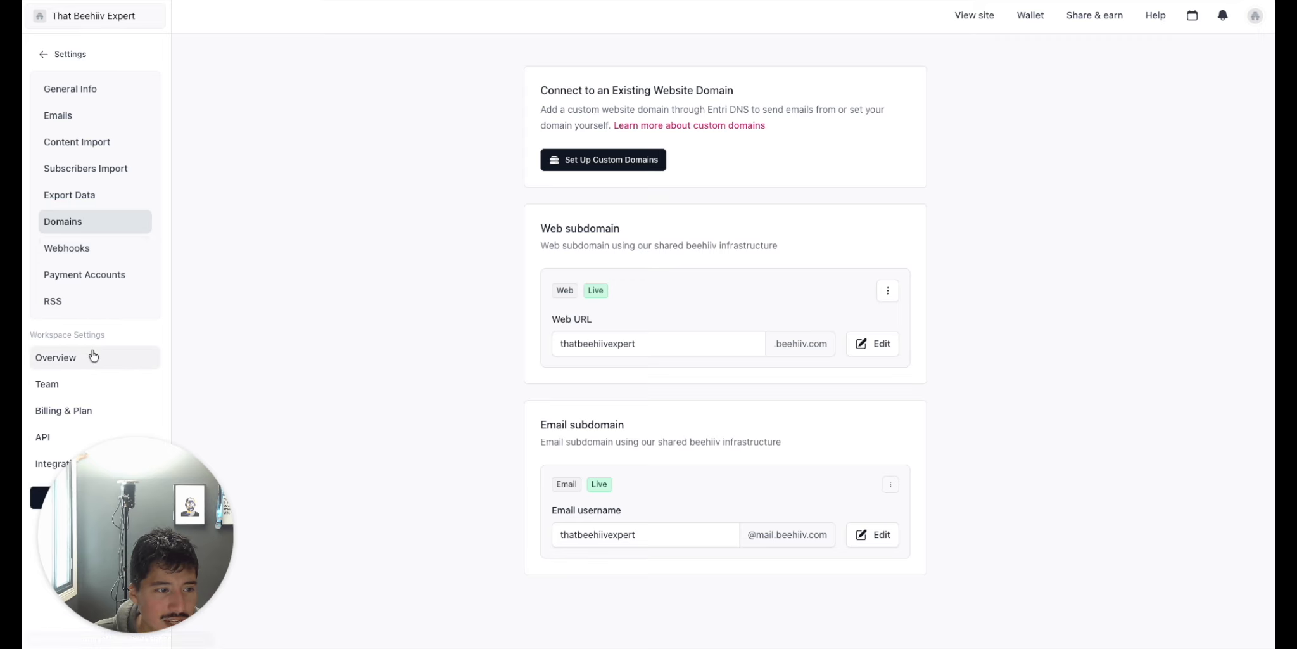
pyautogui.moveTo(119, 463); pyautogui.dragTo(95, 274)
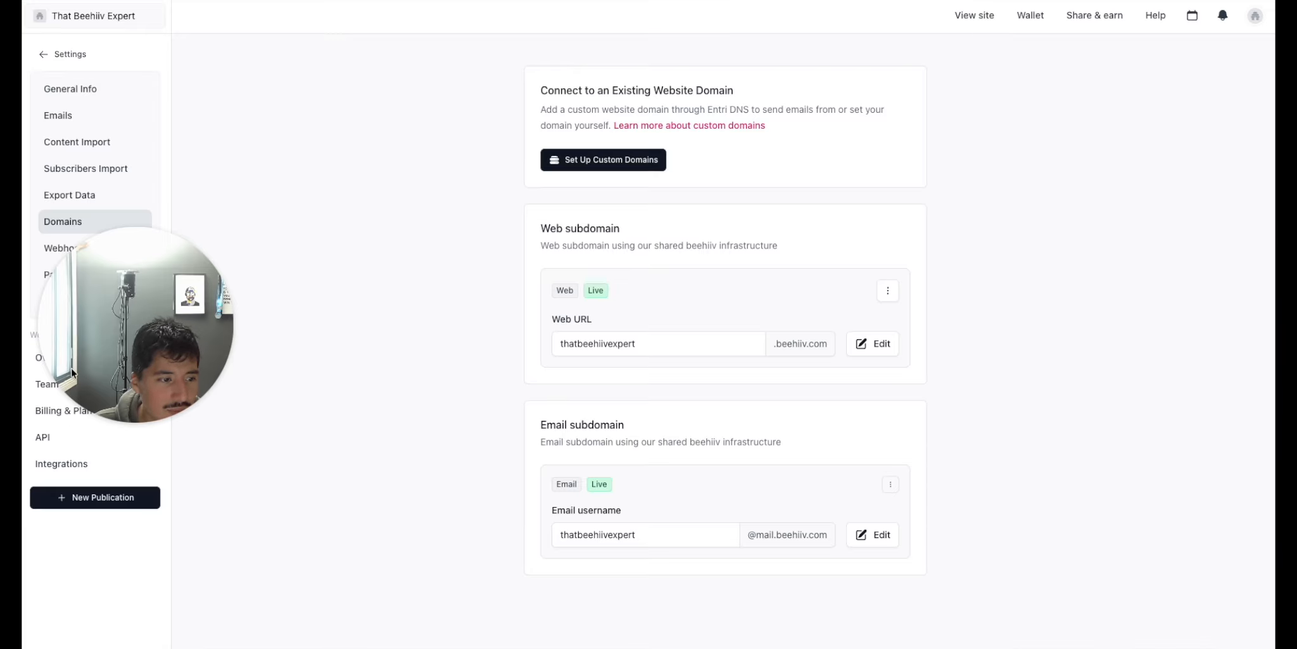
pyautogui.moveTo(73, 372); pyautogui.dragTo(208, 236)
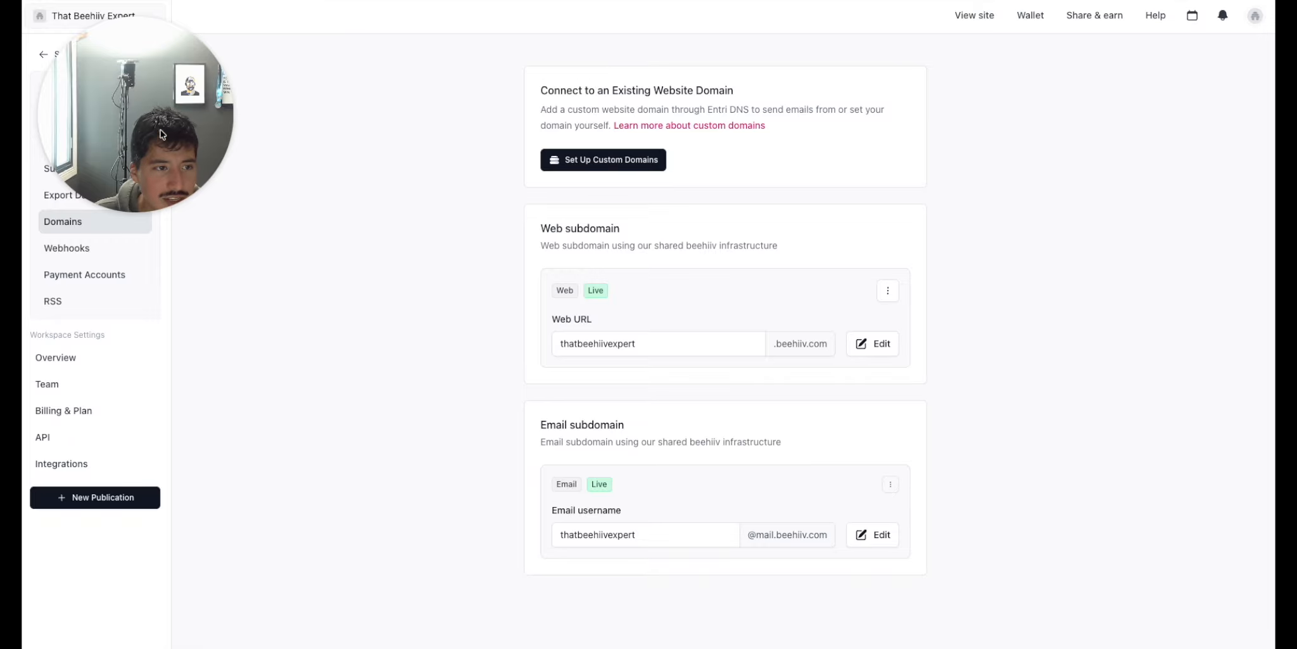
pyautogui.moveTo(161, 133); pyautogui.dragTo(303, 536)
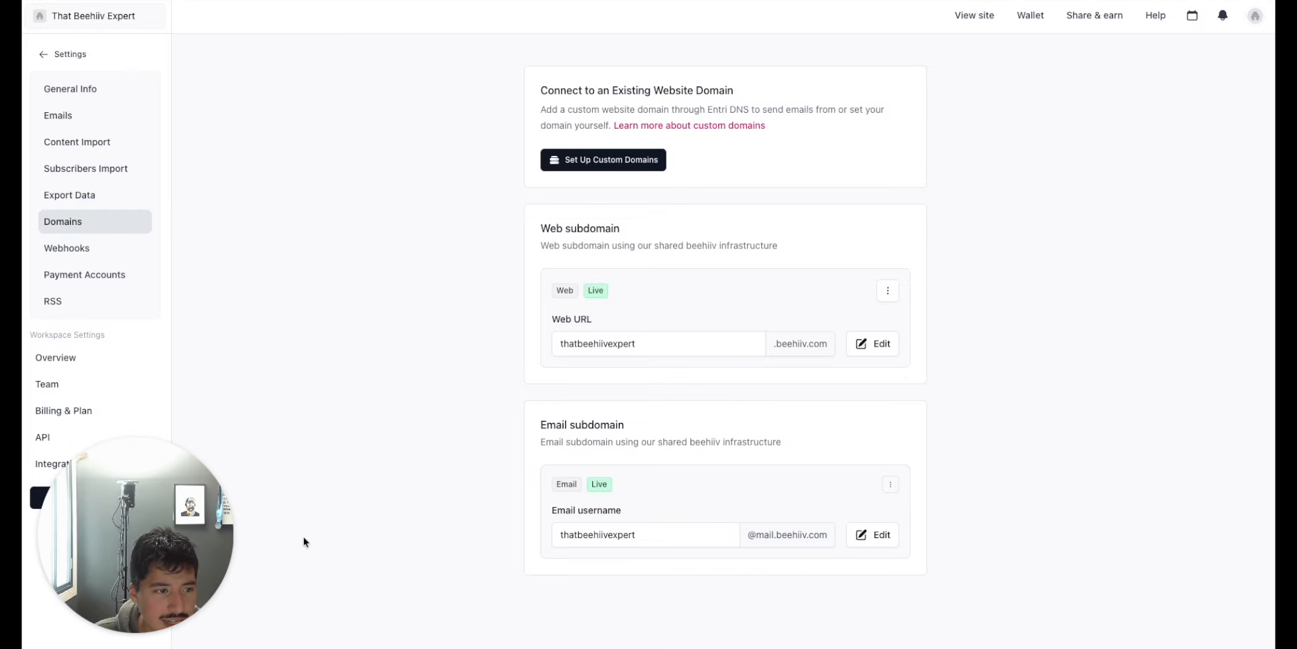
# - Leave the settings, open the post template library and take a look at the builder for a new custom template
pyautogui.click(71, 56)
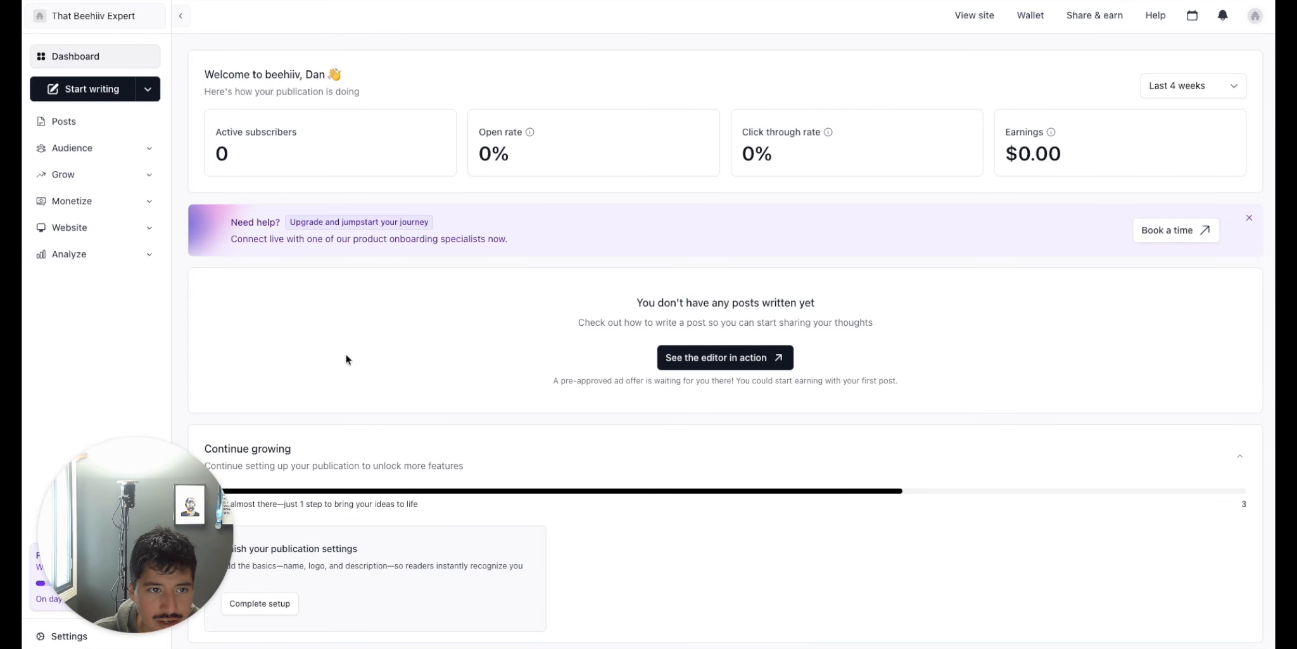
pyautogui.click(148, 92)
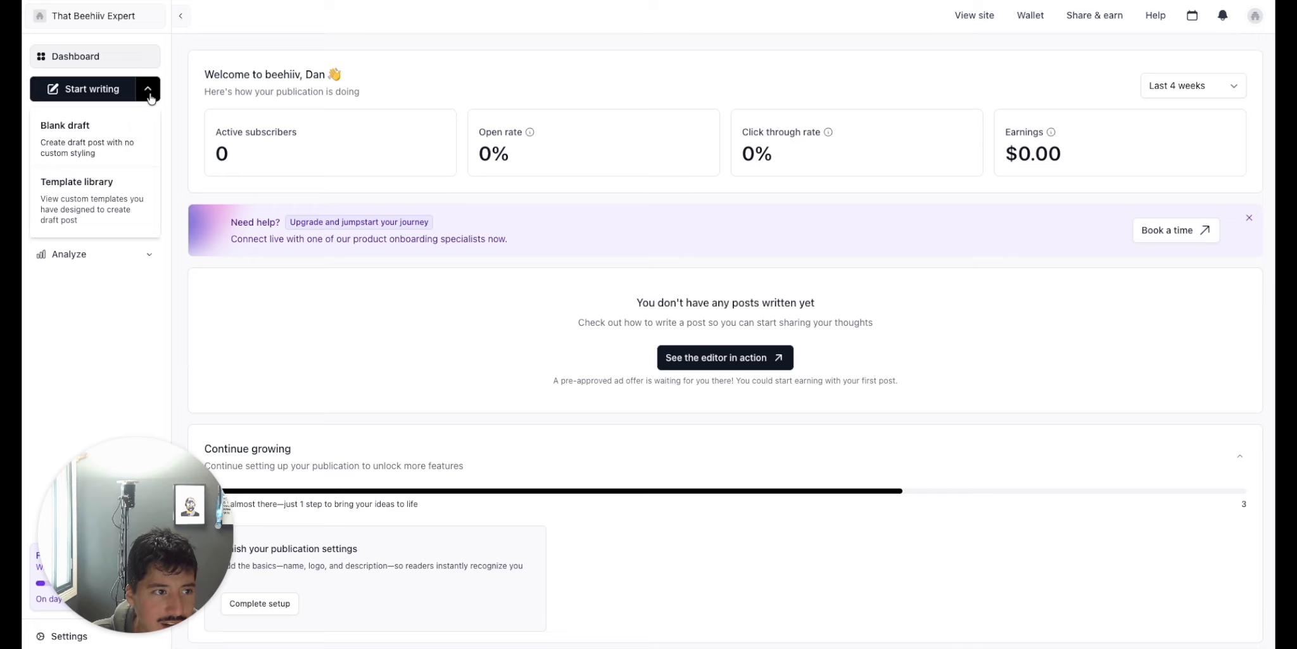
pyautogui.click(118, 197)
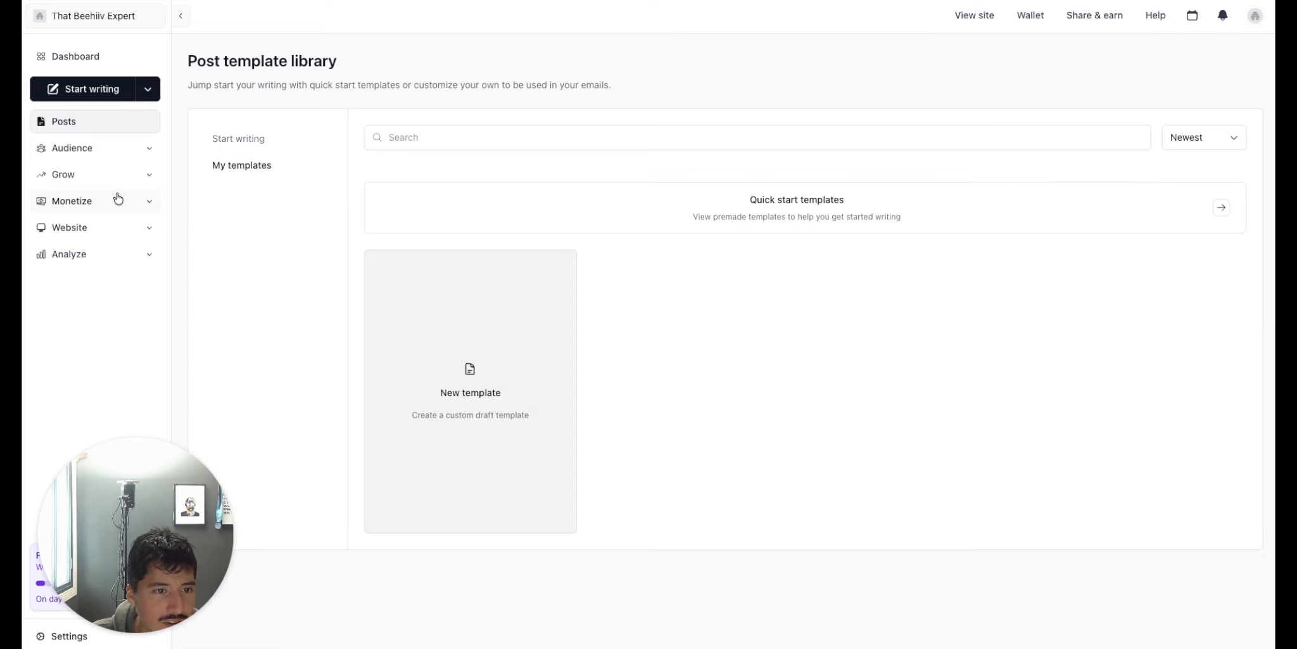
pyautogui.click(473, 408)
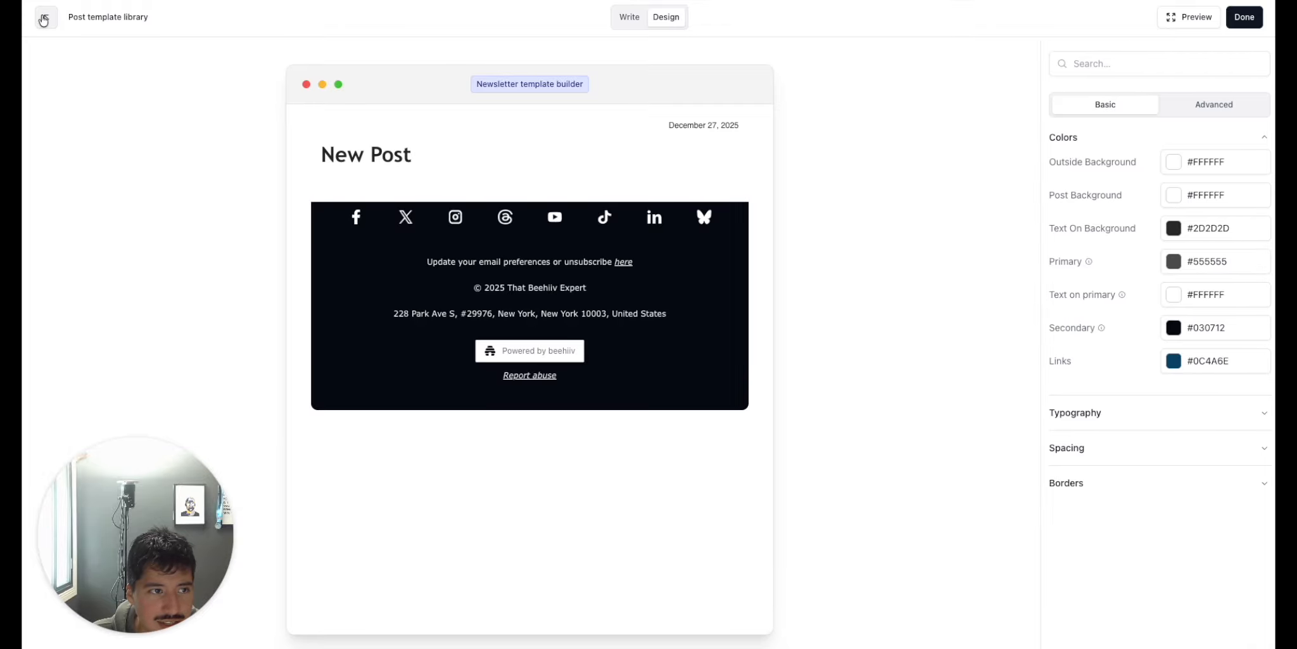
pyautogui.click(46, 17)
# - Browse the premade post templates in the Start writing section of the template library
pyautogui.click(256, 140)
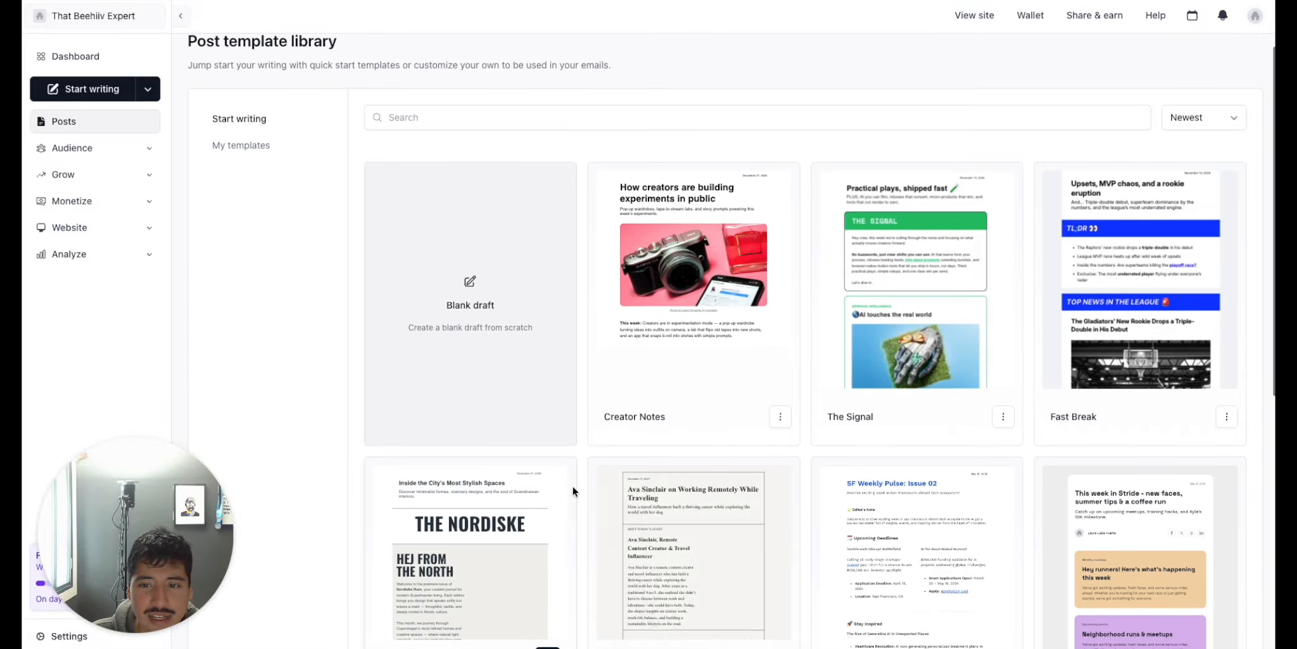
pyautogui.scroll(-1, 572, 485)
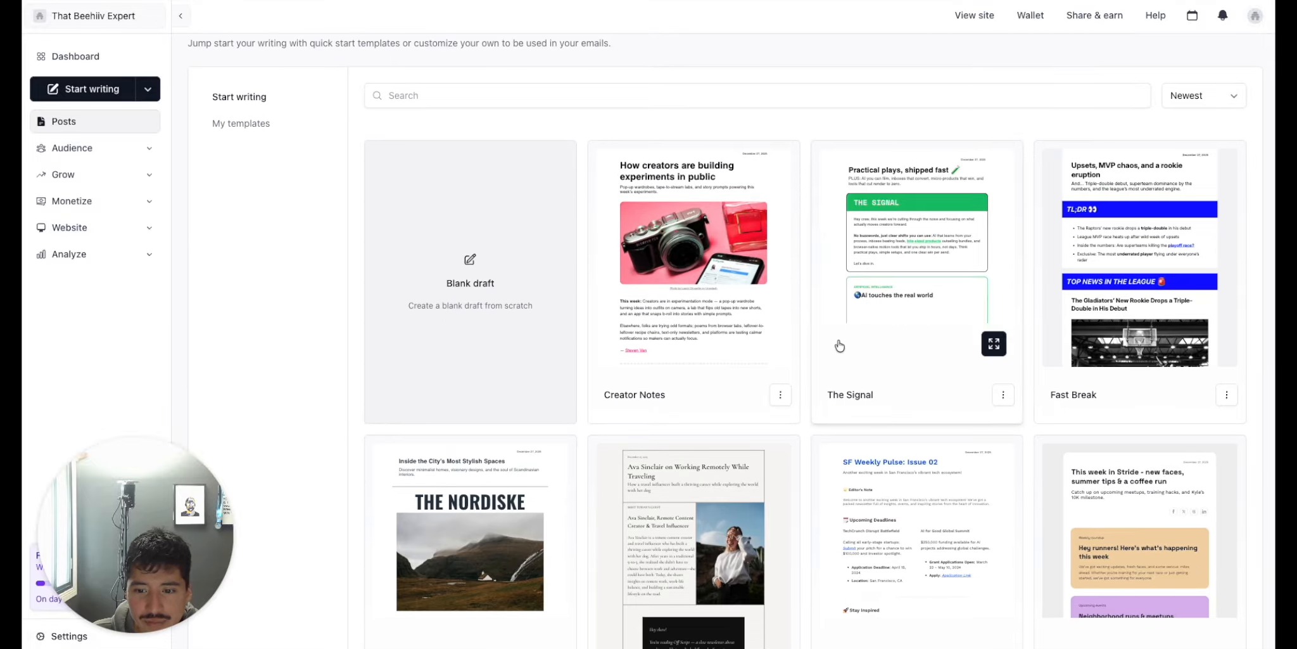
pyautogui.scroll(-3, 835, 345)
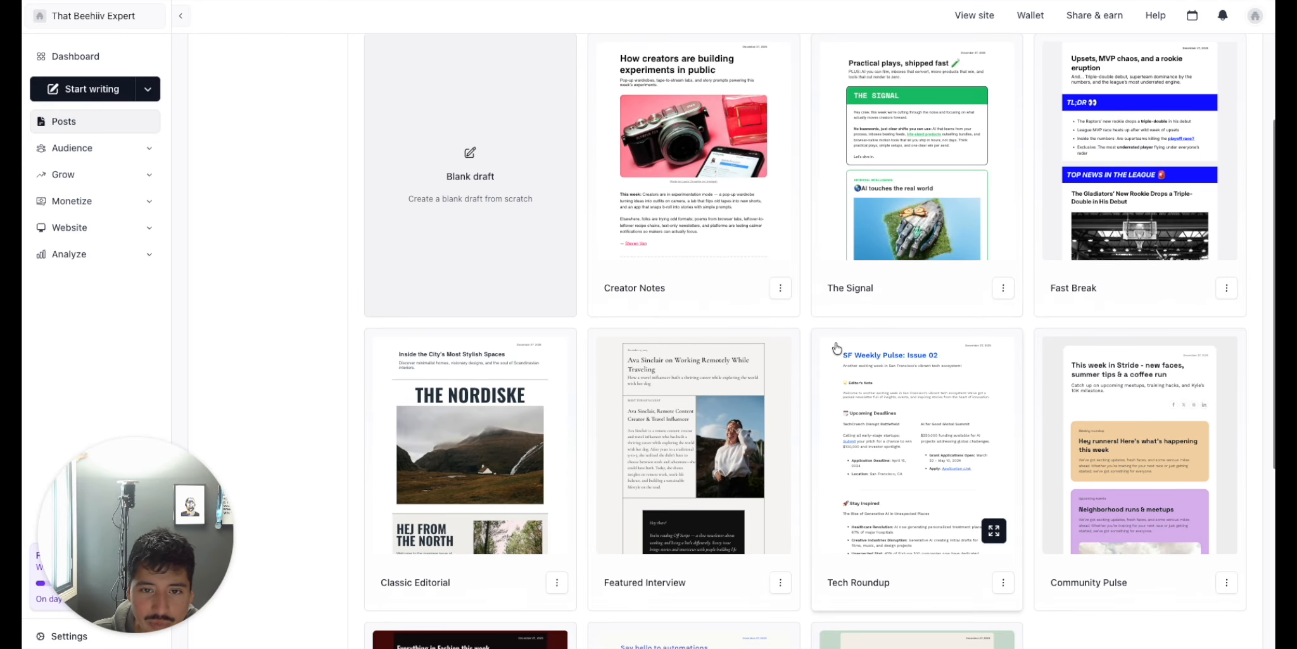
pyautogui.scroll(-1, 836, 345)
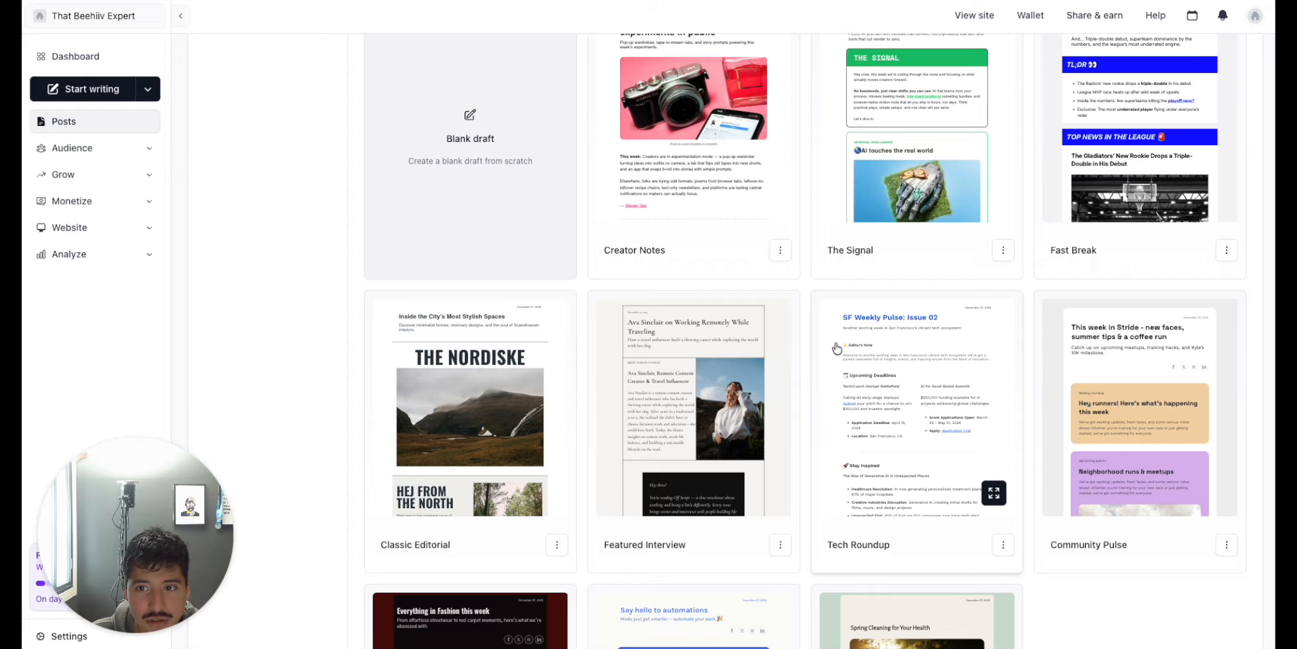
pyautogui.scroll(-4, 836, 347)
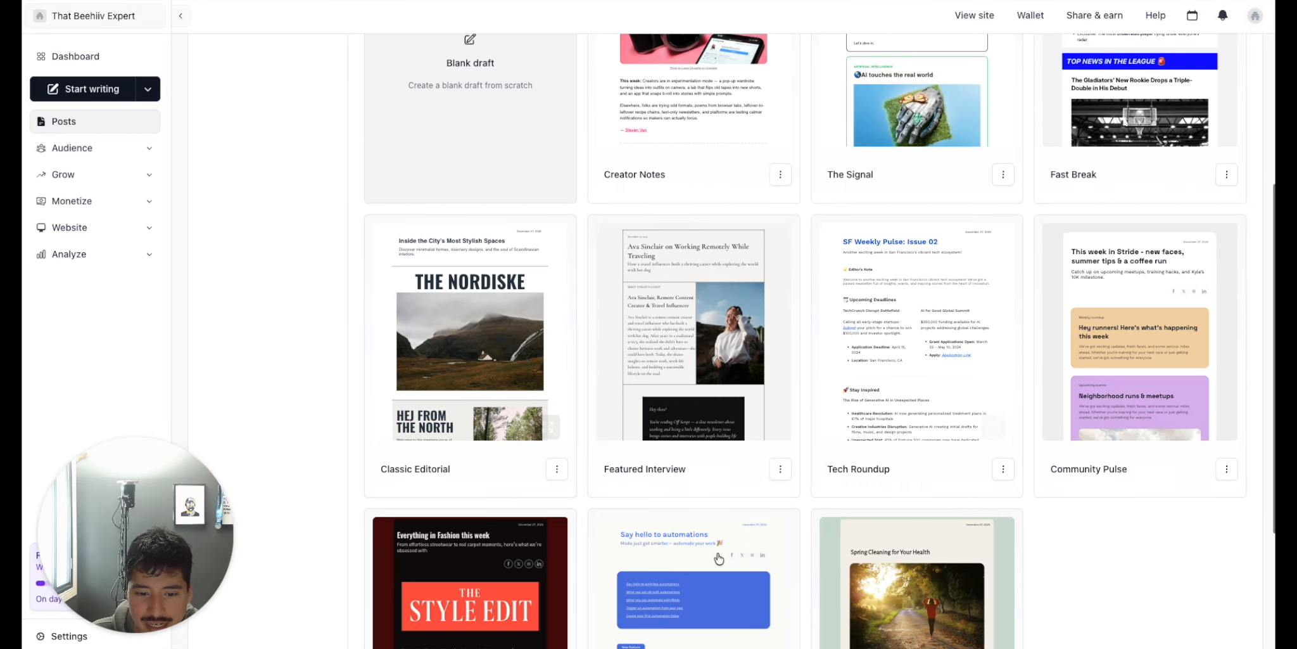
pyautogui.scroll(-4, 731, 509)
pyautogui.scroll(8, 731, 511)
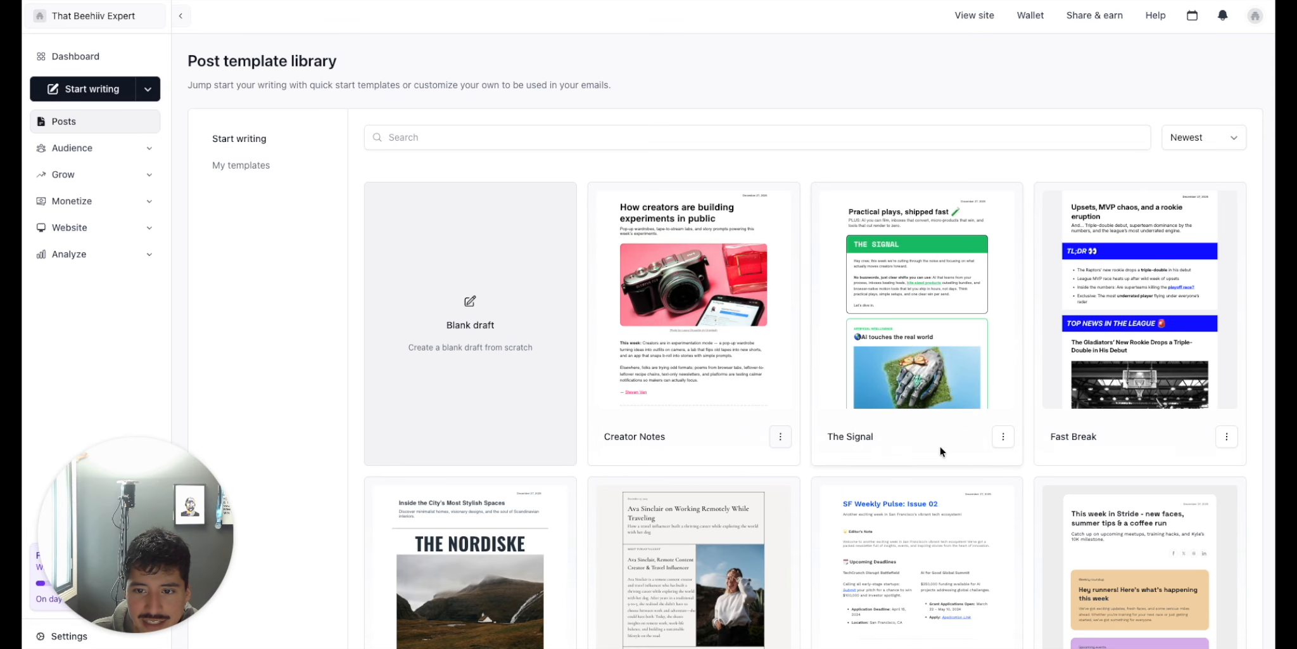
# - Review the options for The Signal post template and the other premade templates, ending on the My templates section
pyautogui.click(1009, 442)
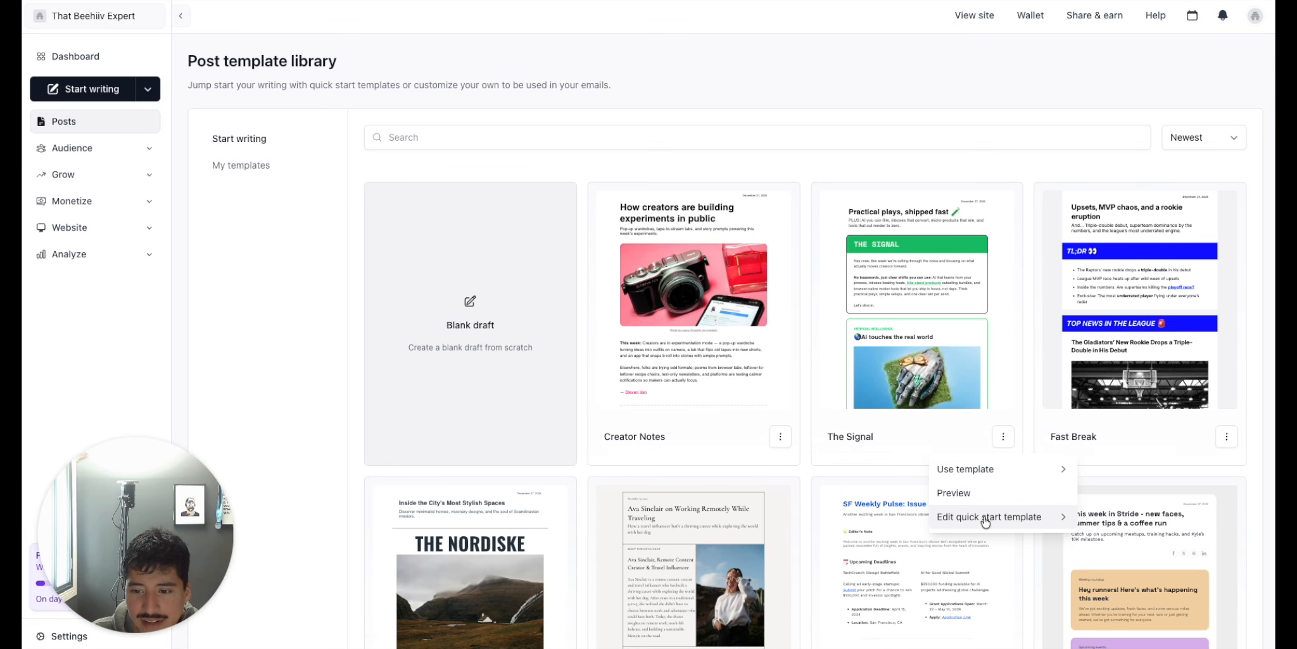
pyautogui.click(945, 145)
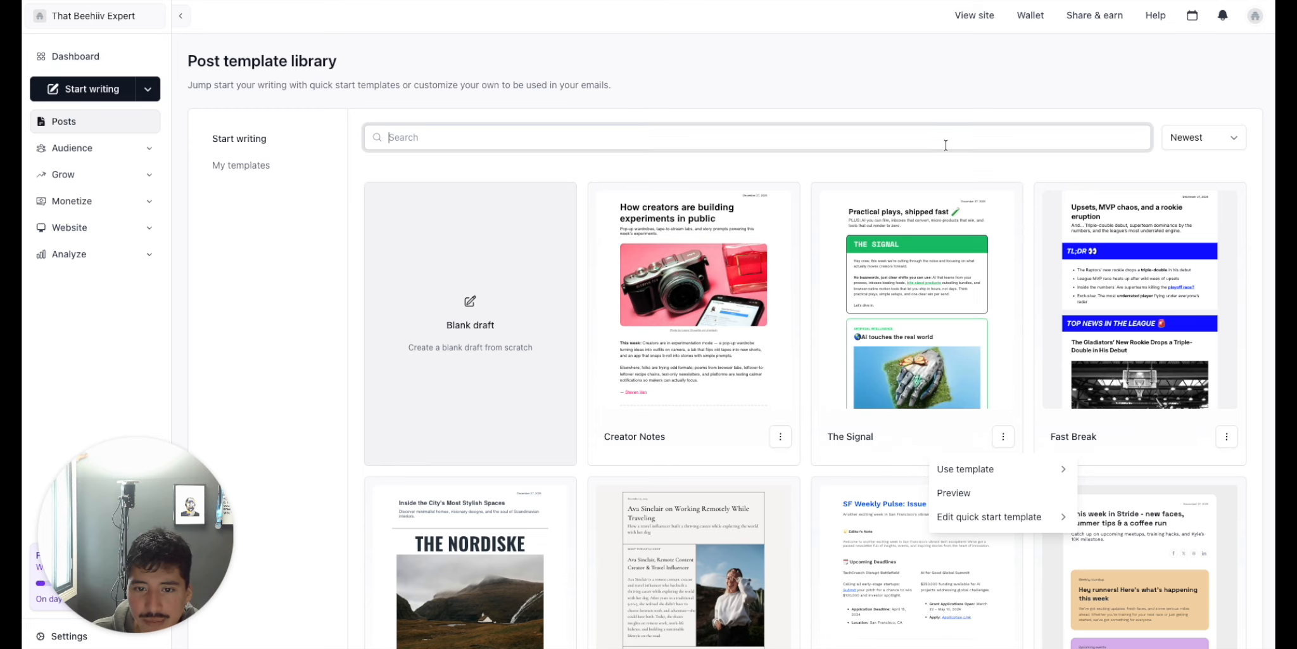
pyautogui.scroll(-2, 654, 343)
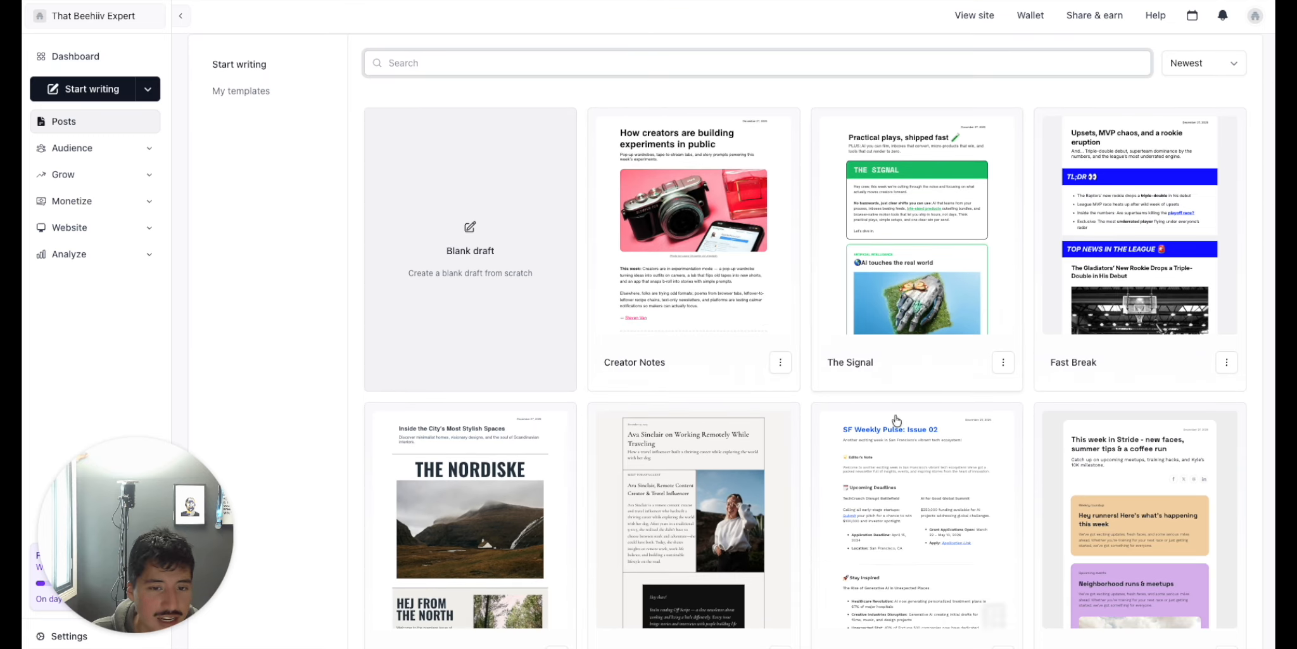
pyautogui.scroll(-2, 746, 560)
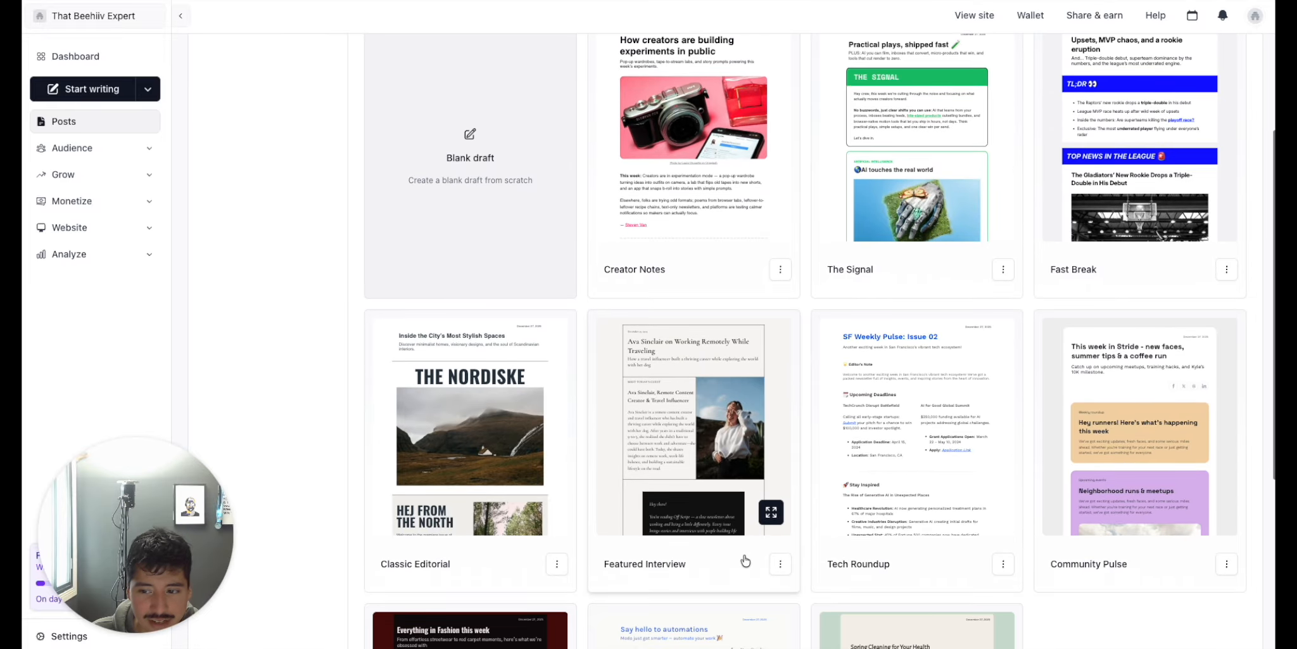
pyautogui.scroll(-4, 745, 560)
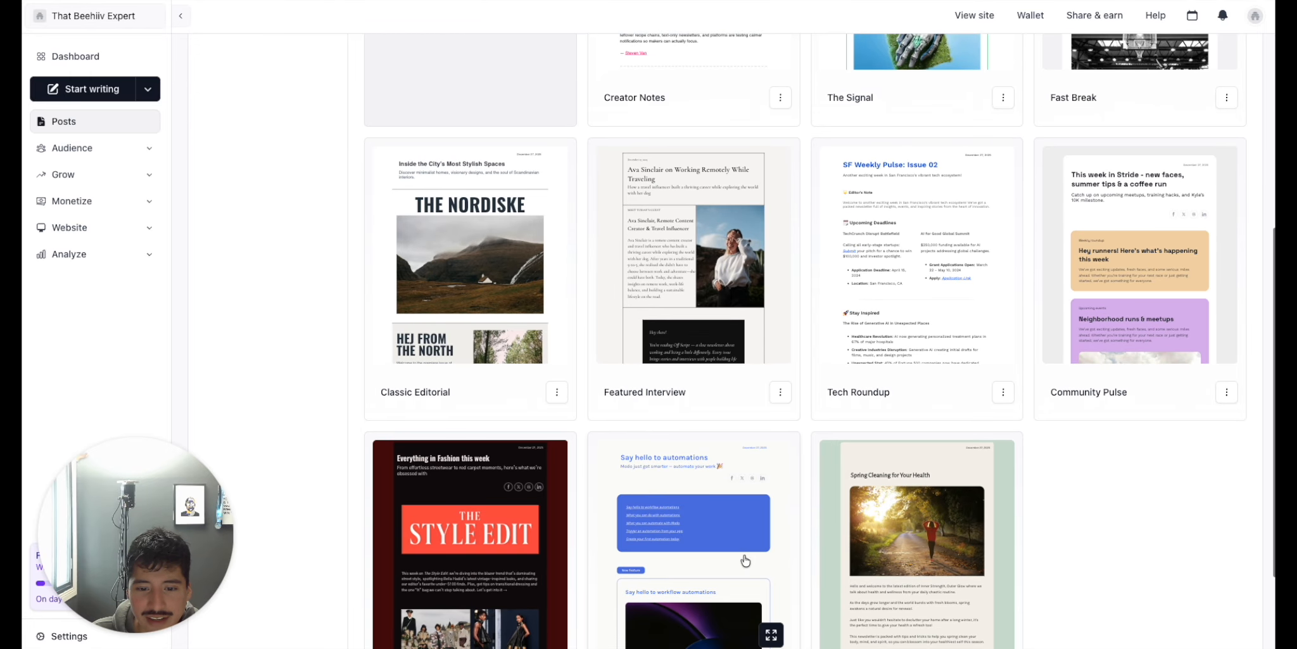
pyautogui.scroll(-3, 746, 560)
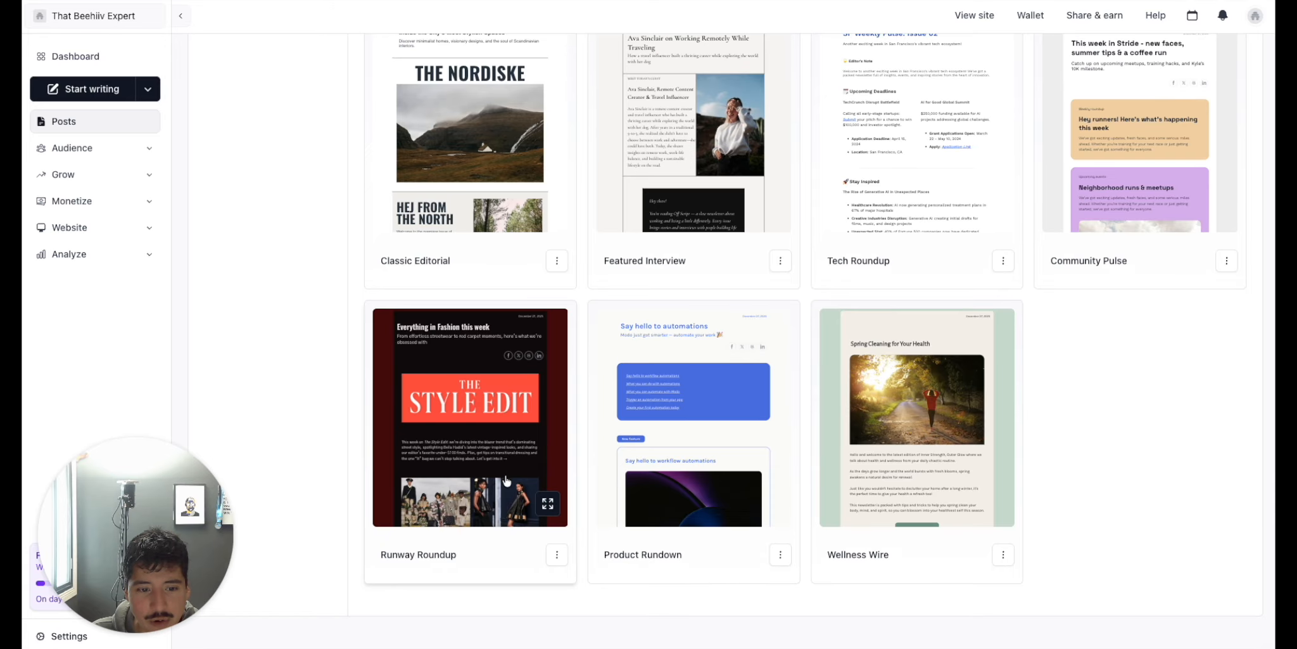
pyautogui.scroll(10, 507, 480)
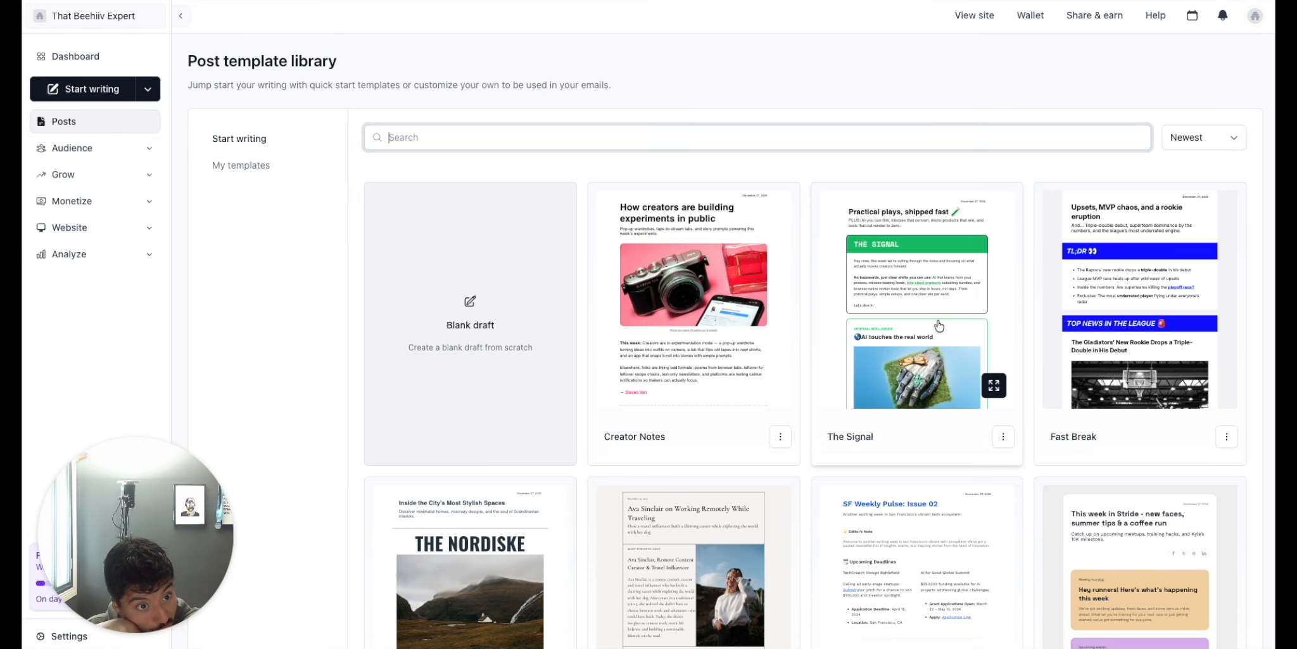
pyautogui.click(260, 173)
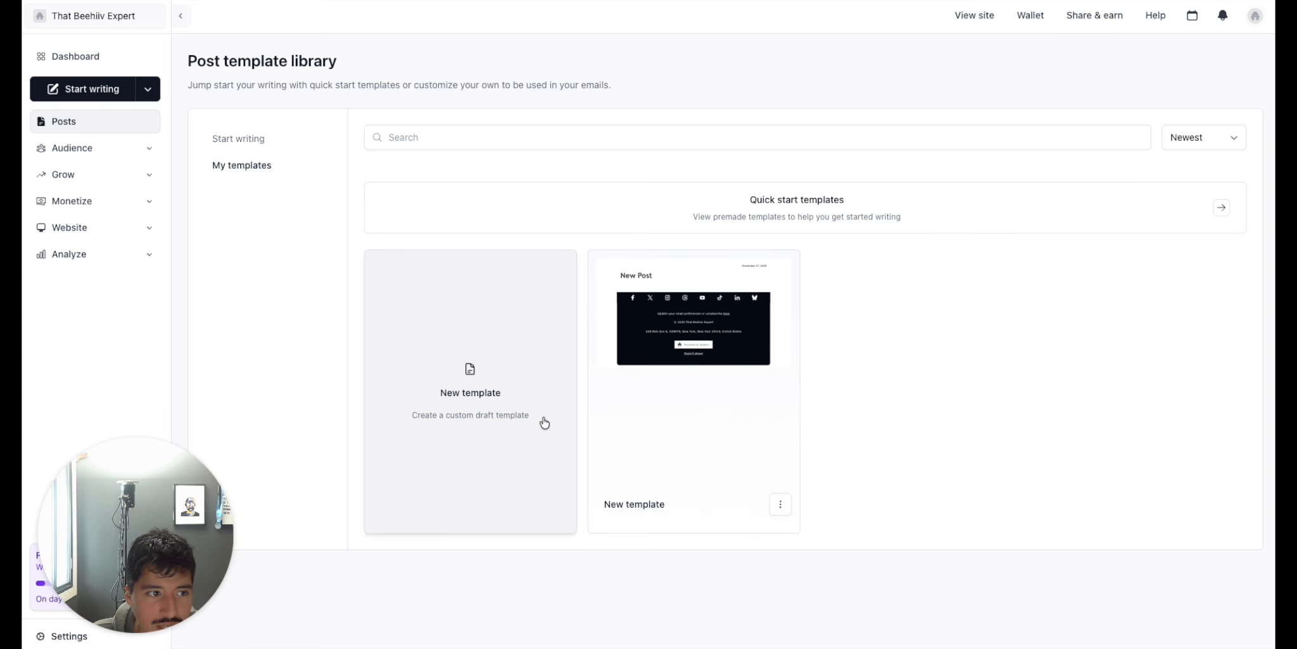
# - Create a new subscribe form for the publication's audience and return to the list of subscribe forms
pyautogui.click(144, 151)
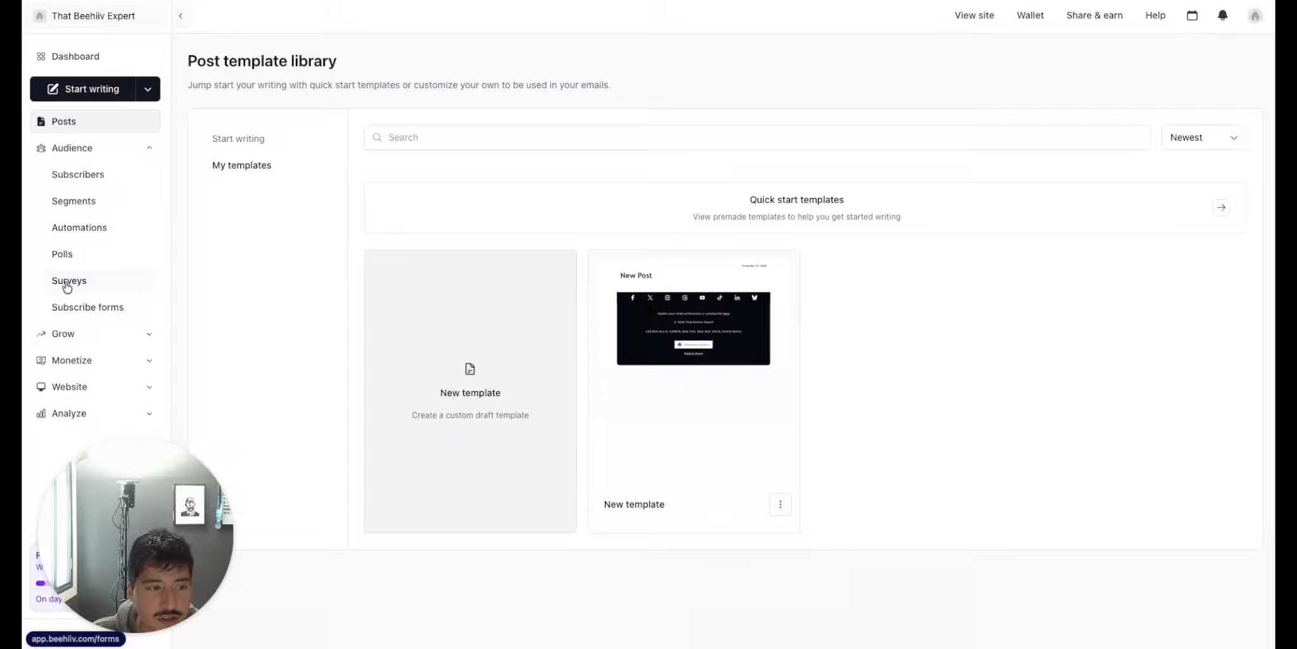
pyautogui.click(87, 311)
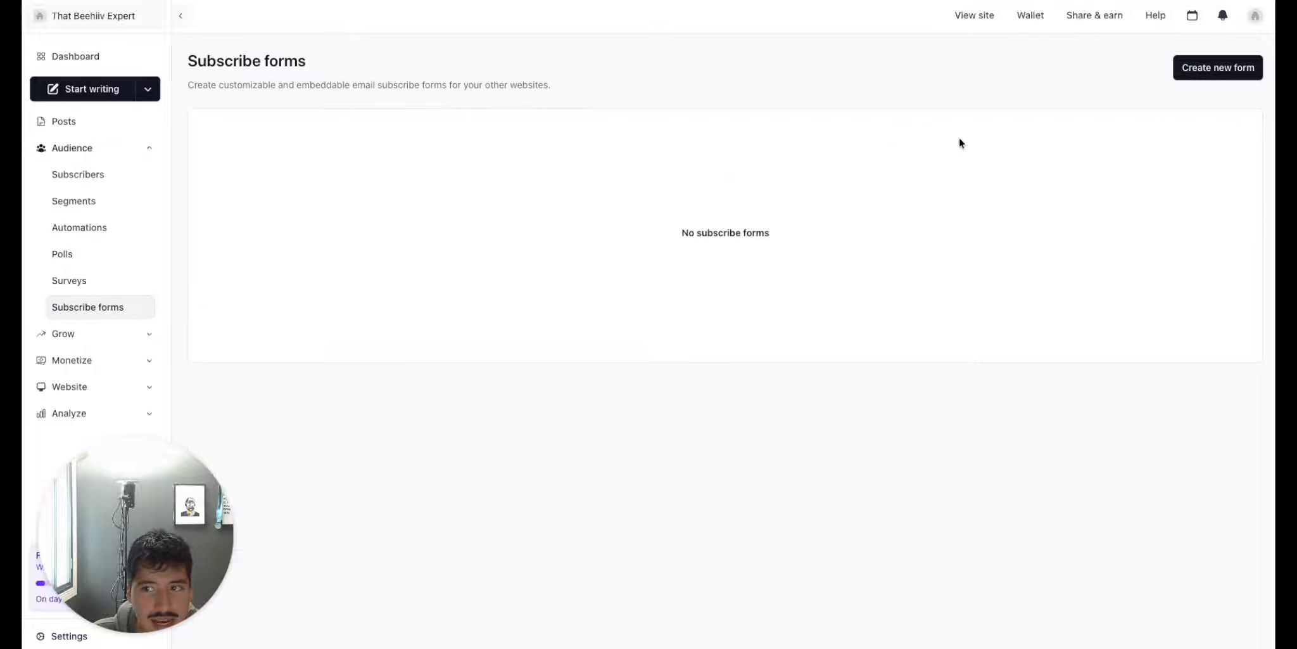
pyautogui.click(1192, 71)
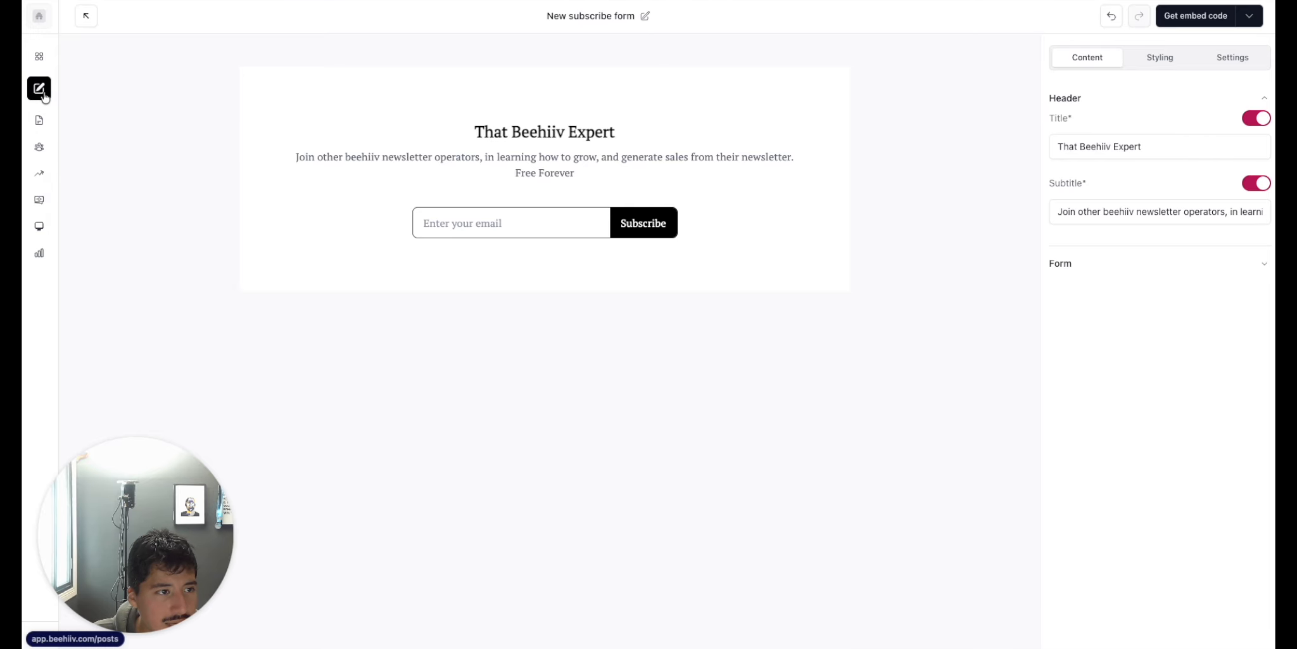
pyautogui.click(86, 16)
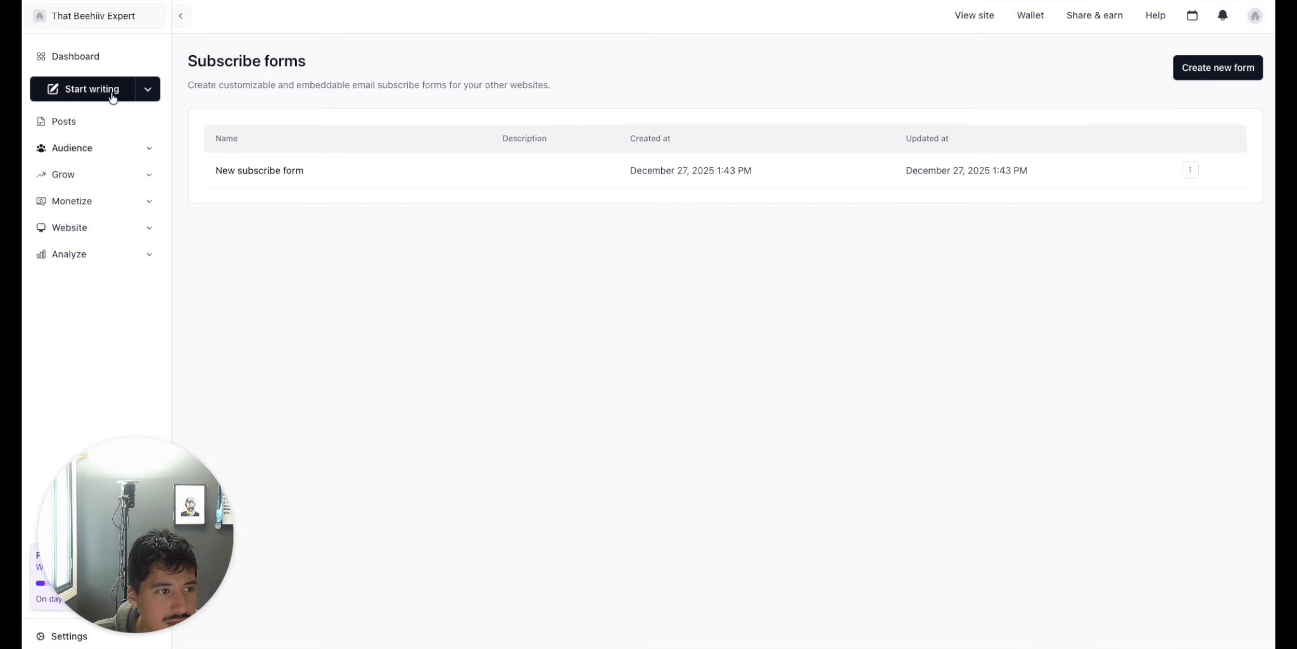
# - Look through the audience and growth features and open the Referral program page
pyautogui.click(146, 150)
pyautogui.click(149, 333)
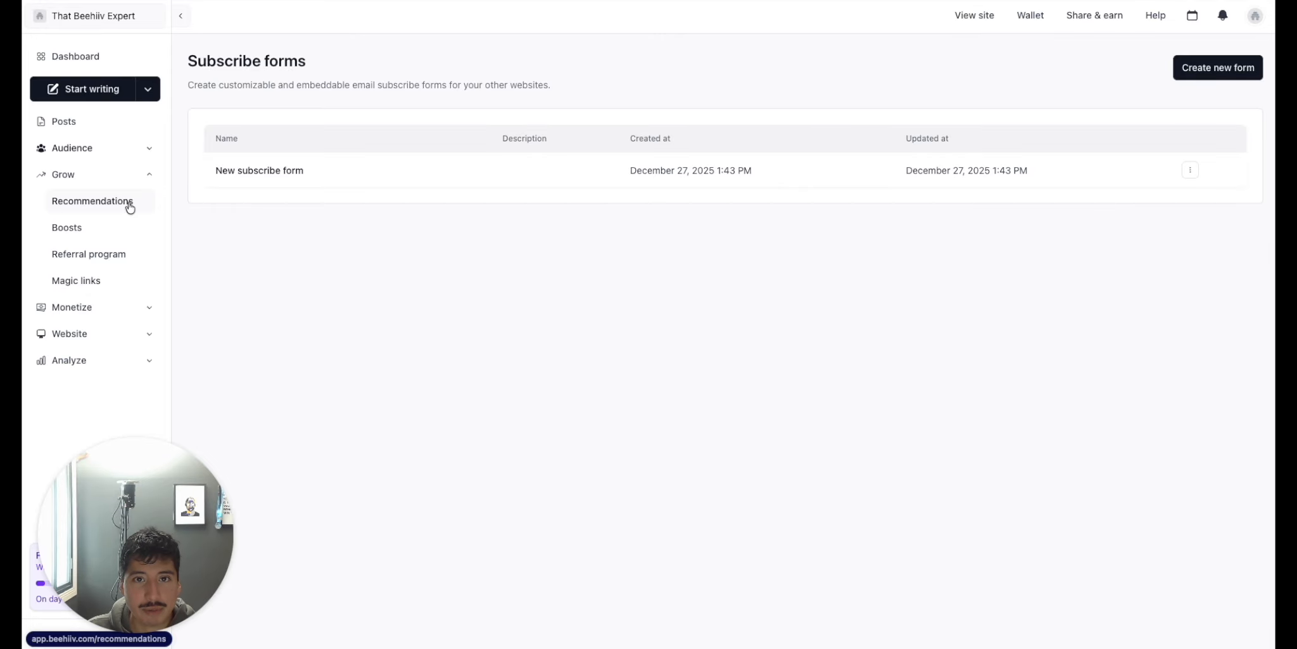
pyautogui.click(76, 256)
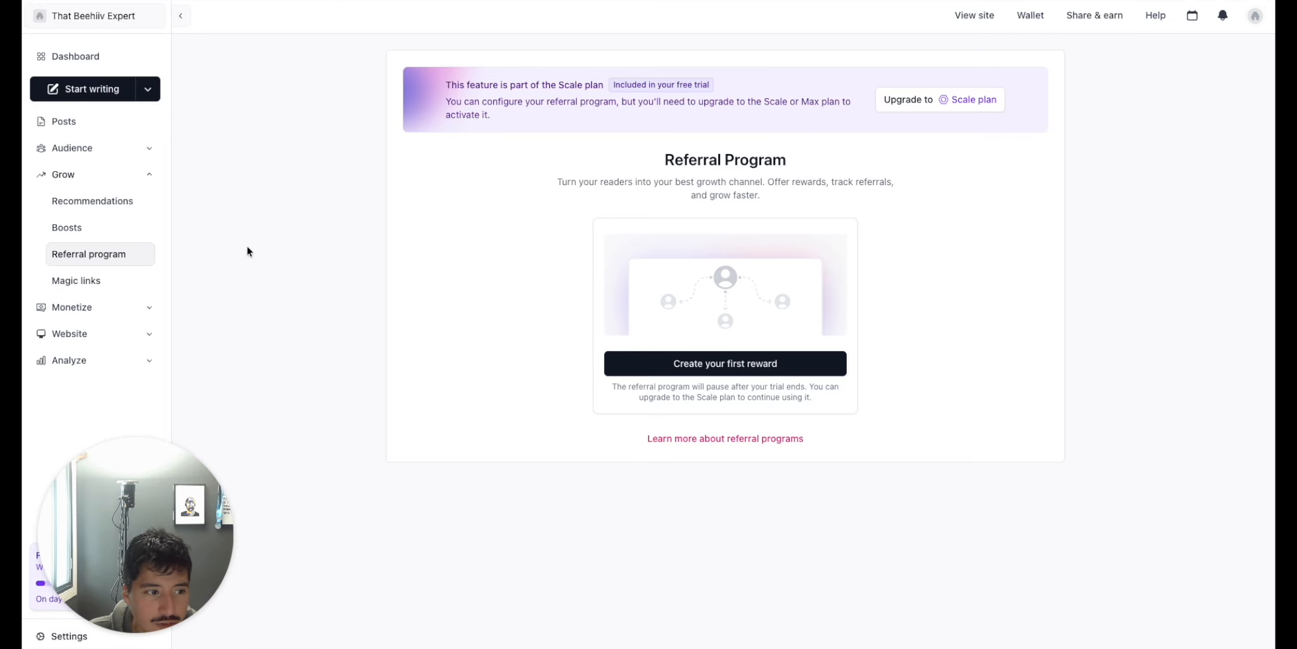
# - Review the monetization options and the Products page, and return to the dashboard
pyautogui.click(150, 307)
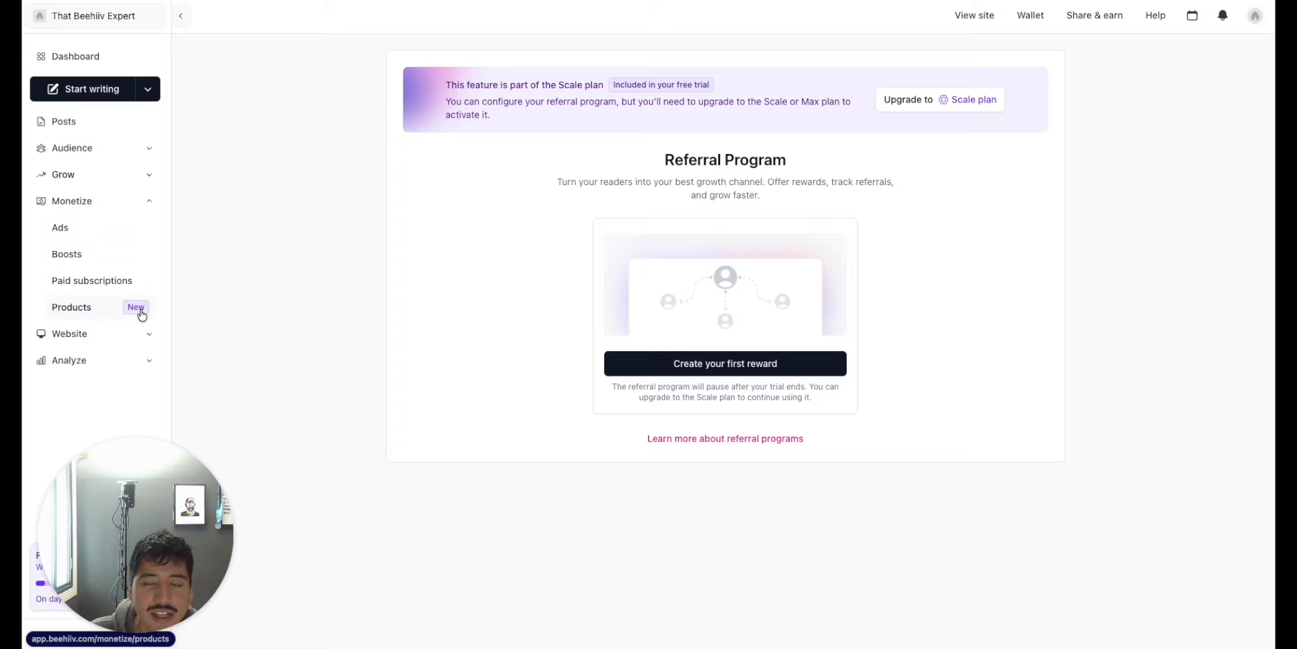
pyautogui.click(108, 310)
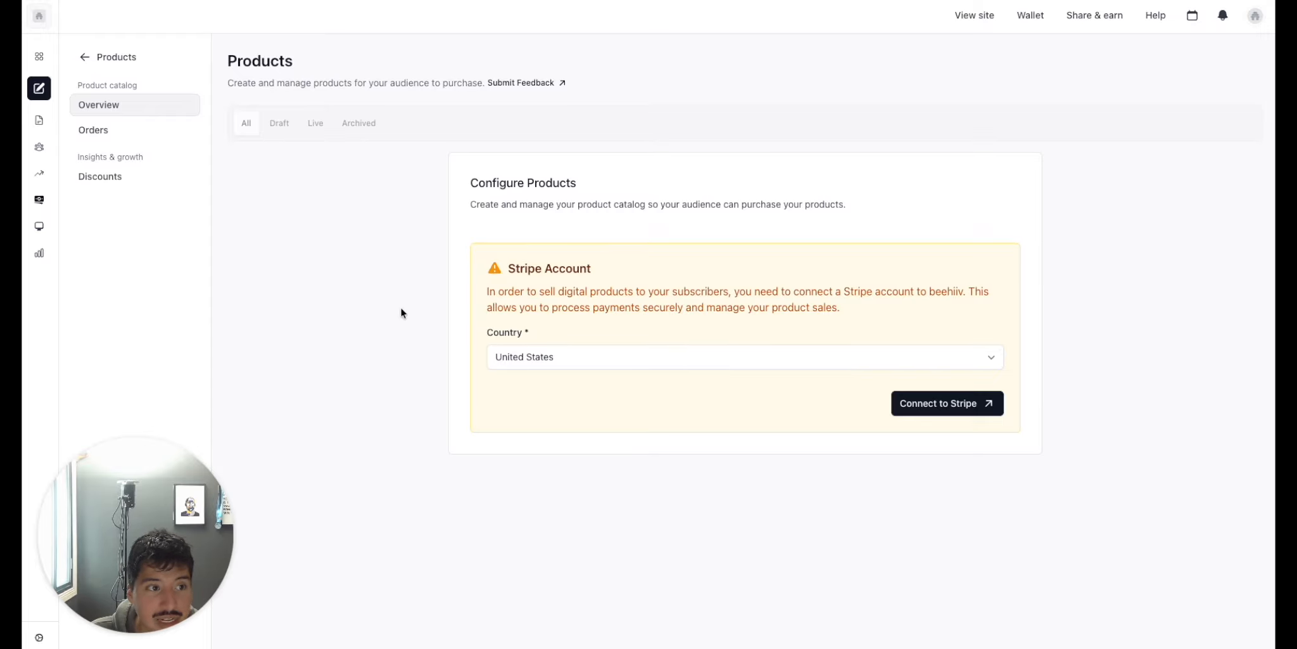
pyautogui.click(84, 57)
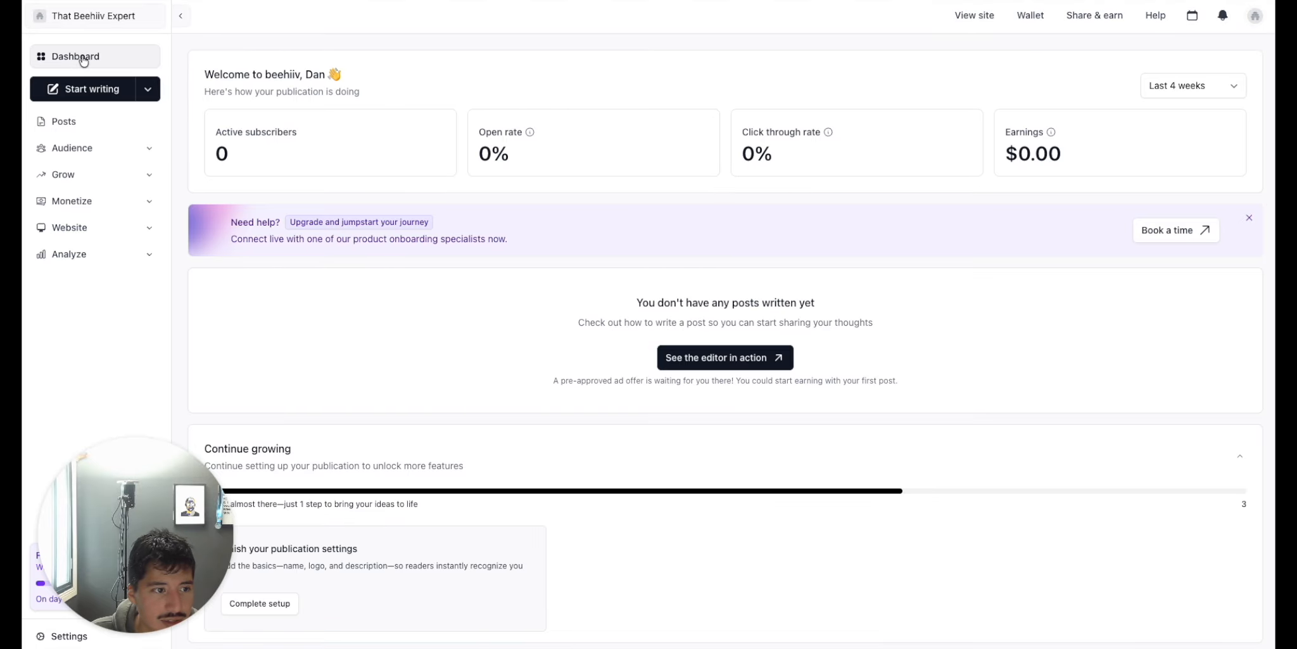
# - Start the website builder setup with Simple blog as the purpose and proceed to the template choice
pyautogui.click(152, 228)
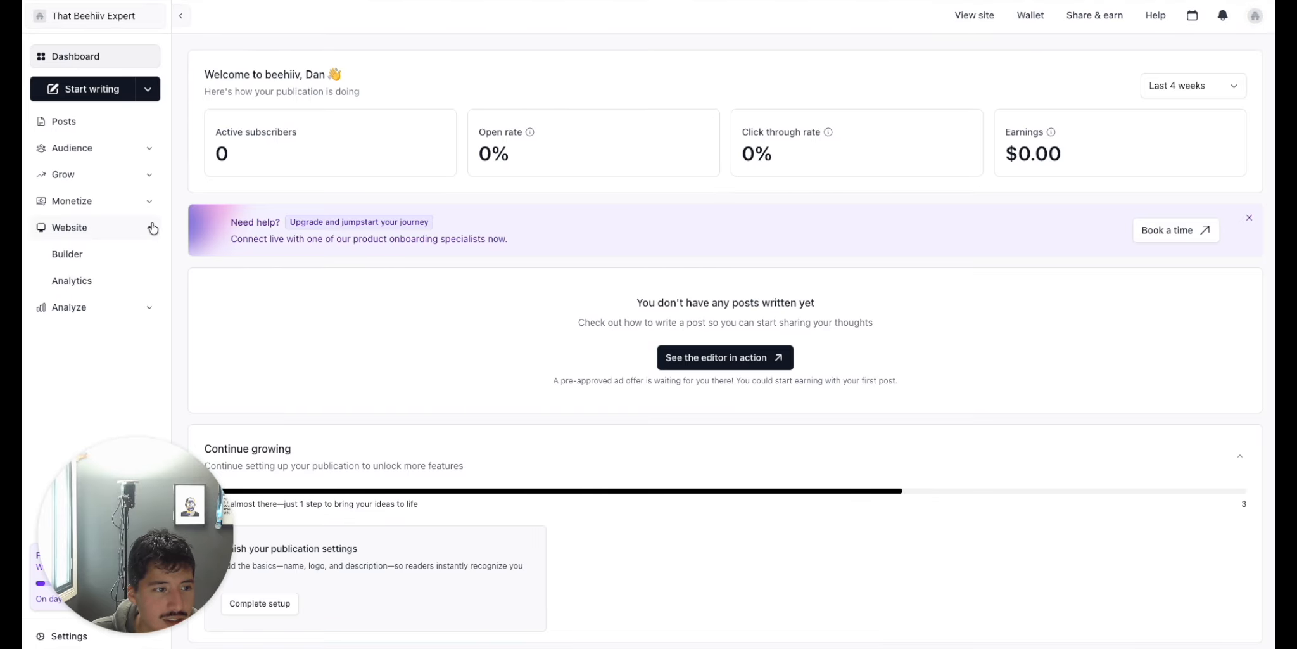
pyautogui.click(126, 256)
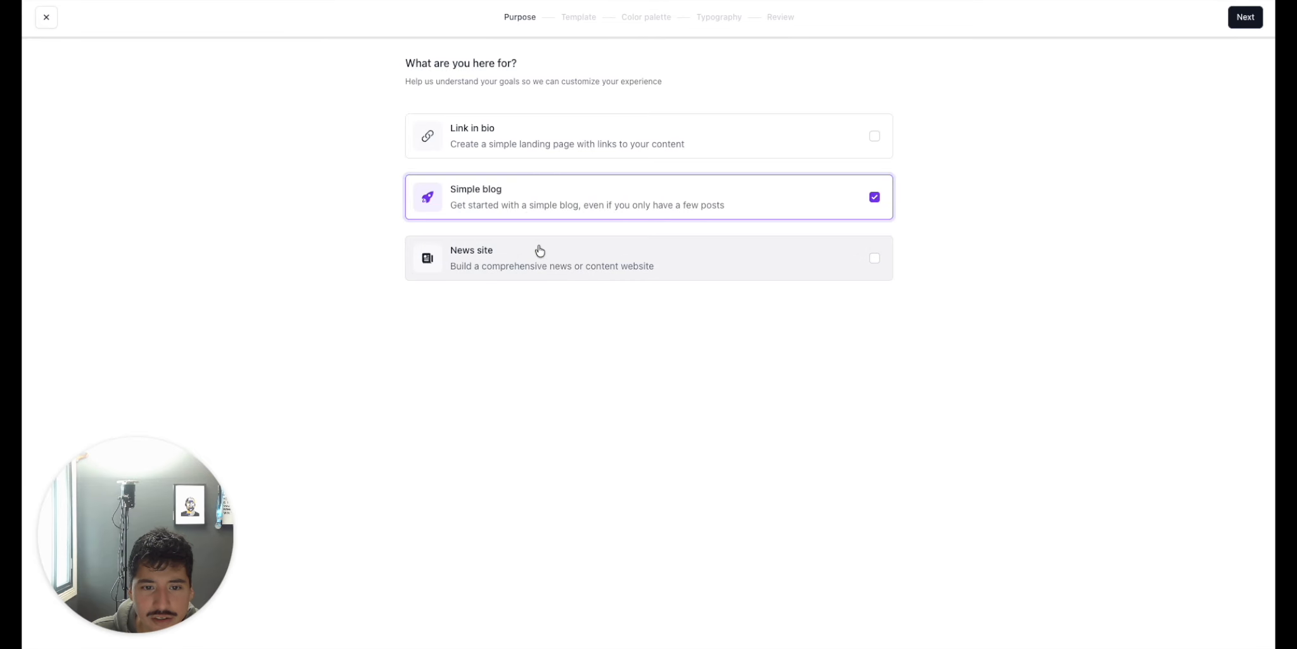
pyautogui.click(1233, 25)
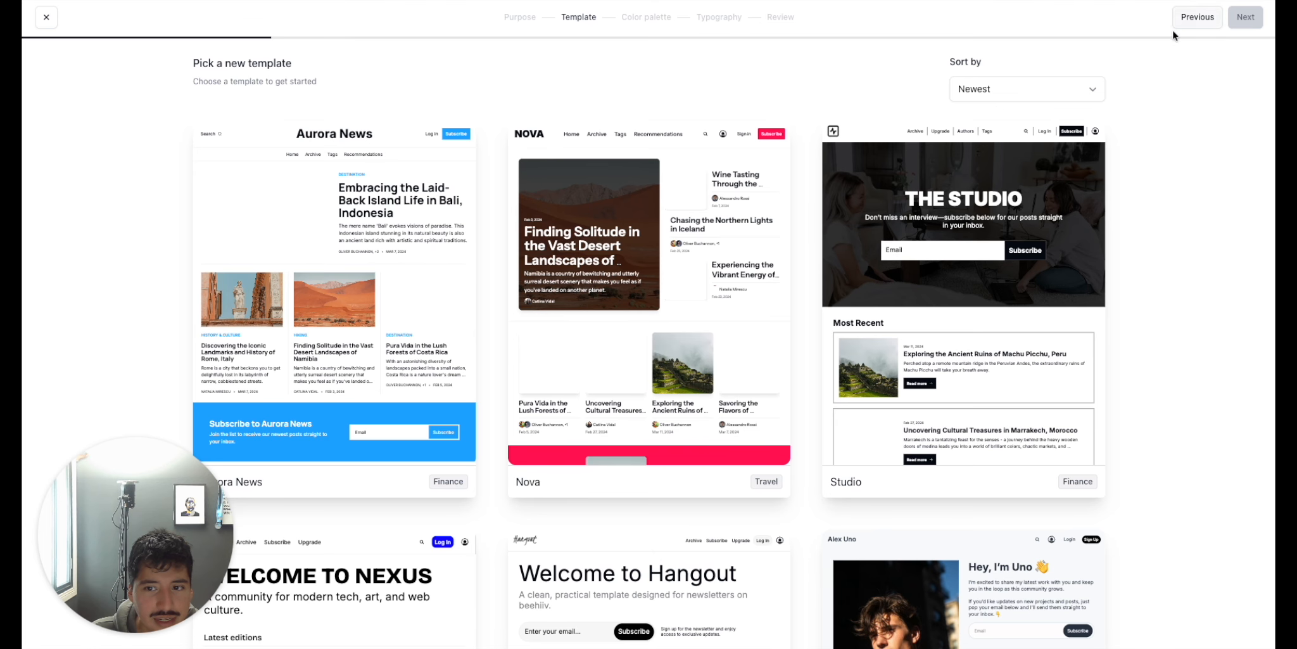
# - Browse the available website templates, from Aurora News, Nova and Studio down to Capital
pyautogui.scroll(-5, 900, 269)
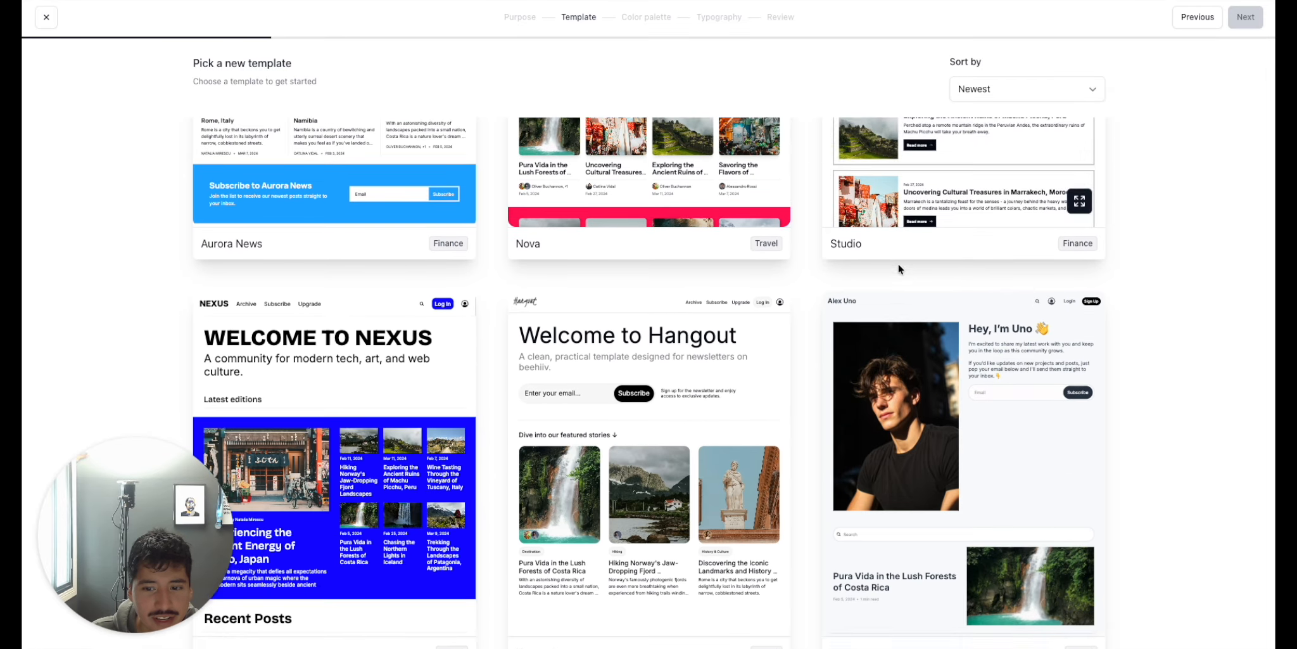
pyautogui.scroll(-3, 899, 269)
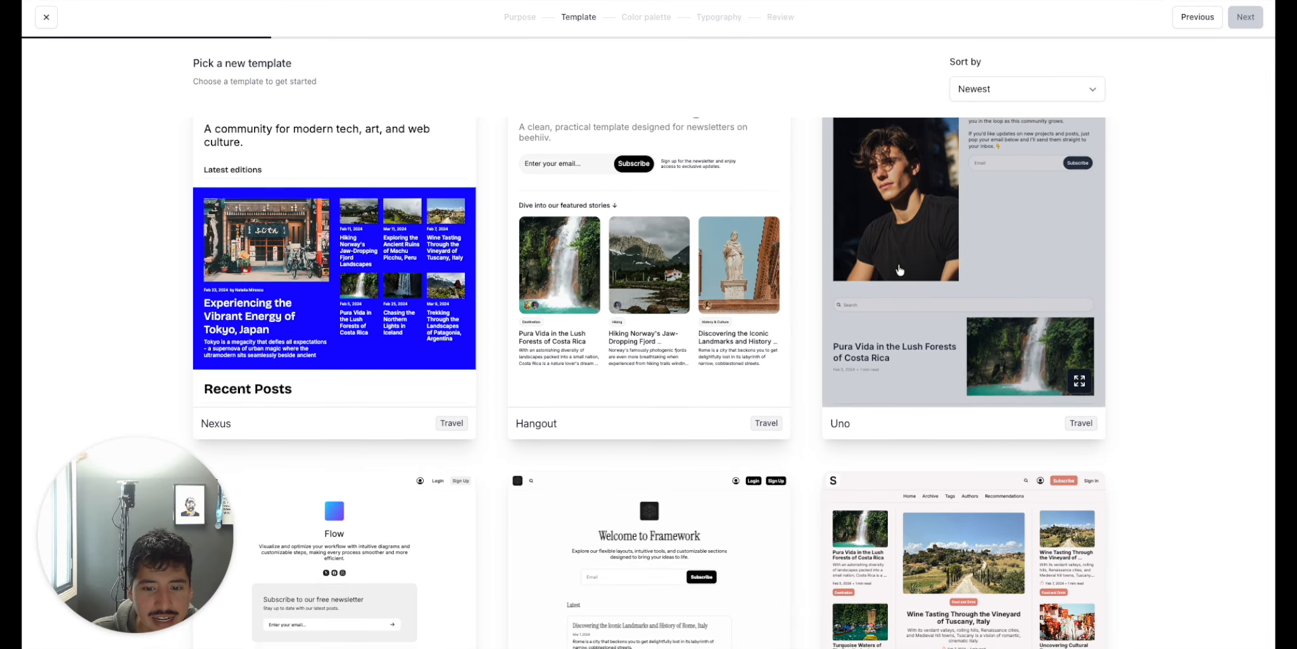
pyautogui.scroll(-5, 899, 269)
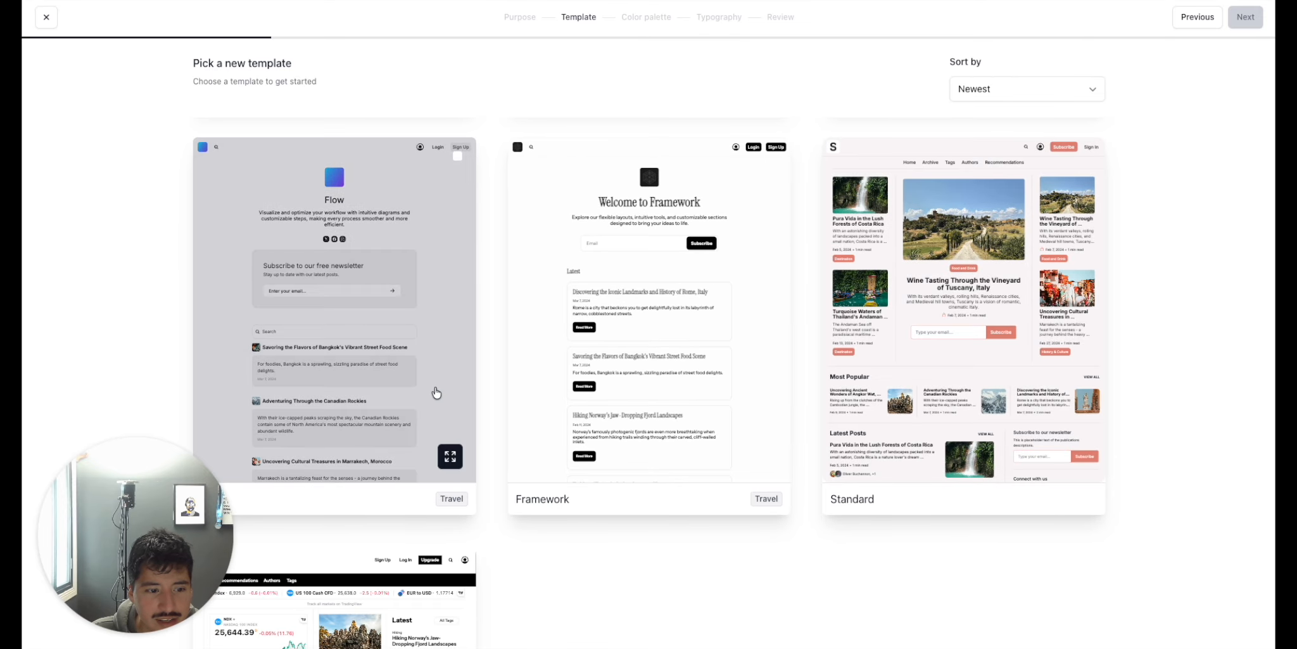
pyautogui.scroll(-1, 436, 394)
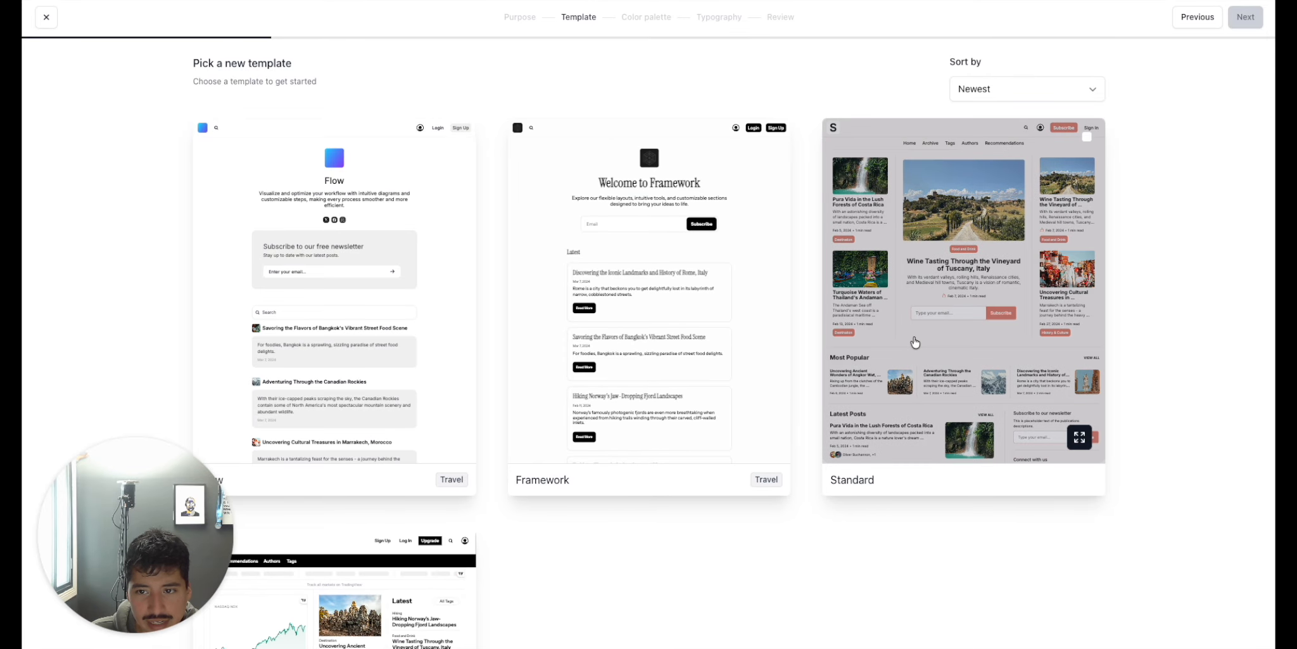
pyautogui.scroll(-2, 991, 412)
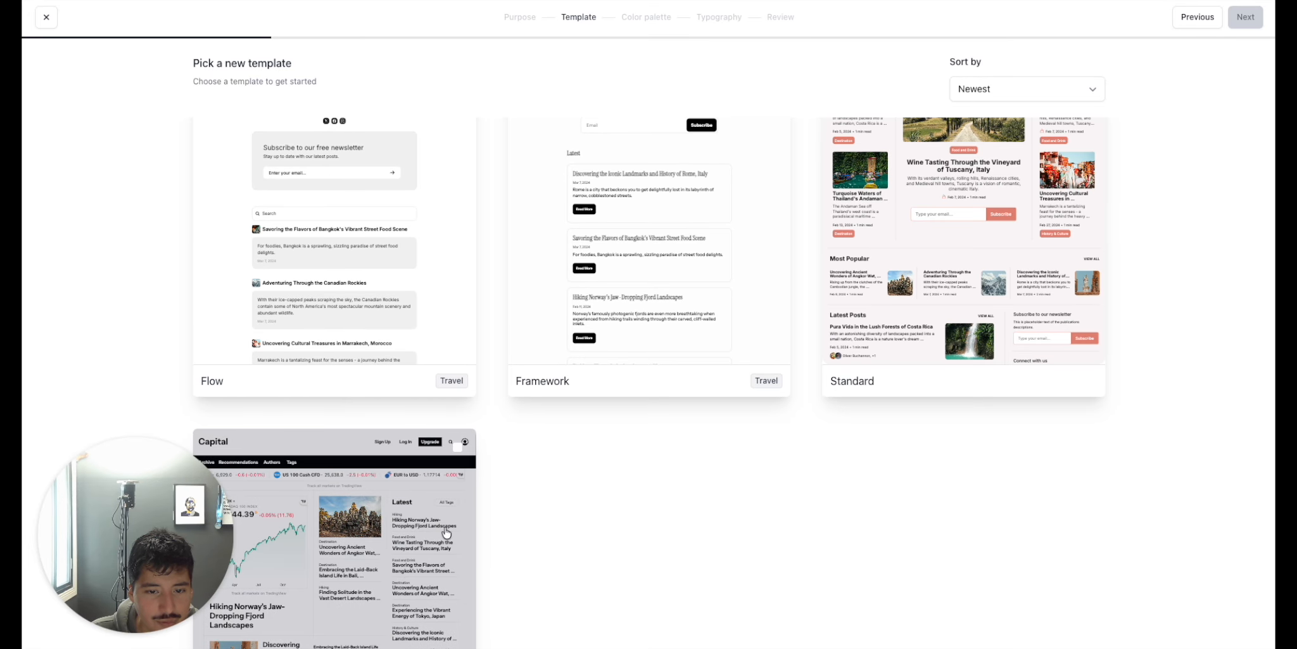
pyautogui.scroll(10, 497, 520)
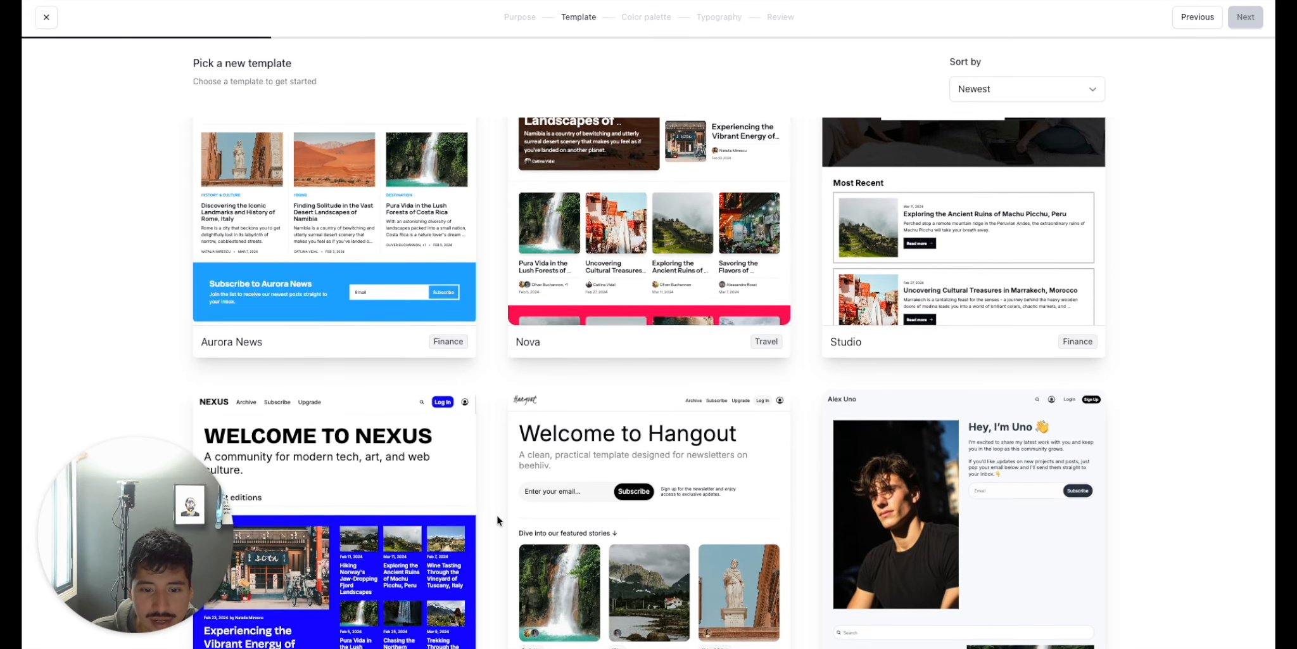